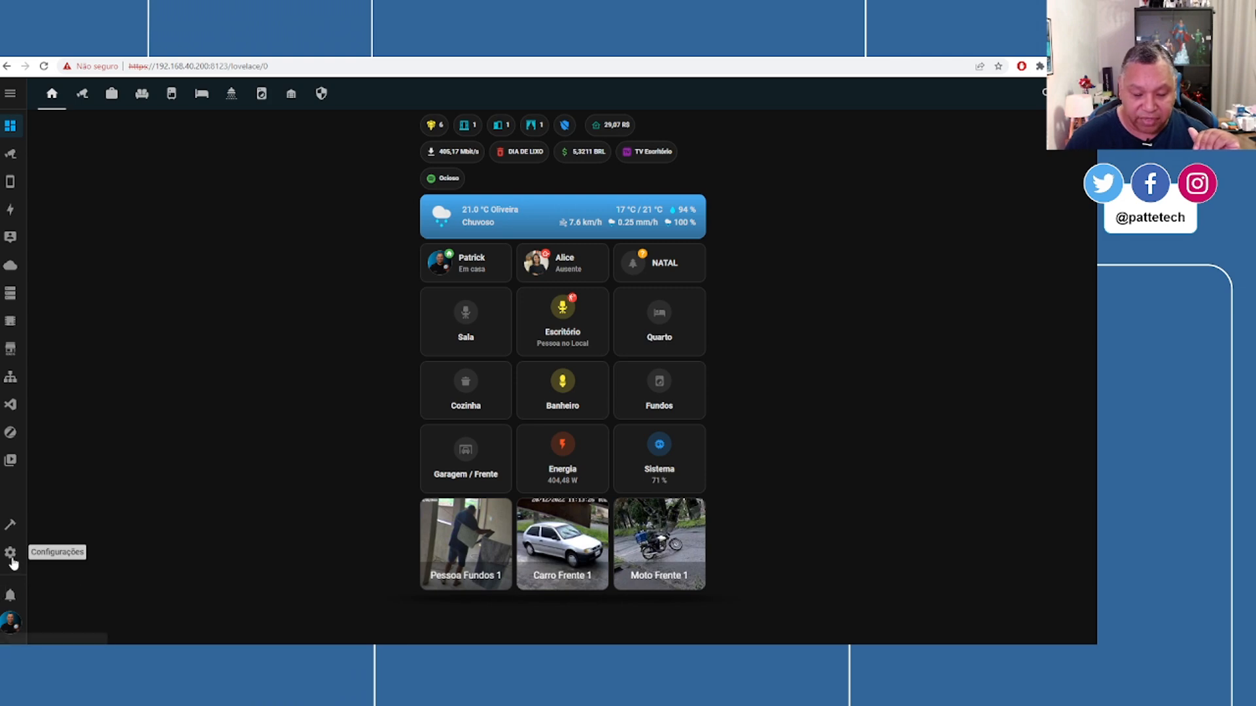
- Open the list of helper entities (Entidades Auxiliares) in the devices and services settings
left_click(10, 552)
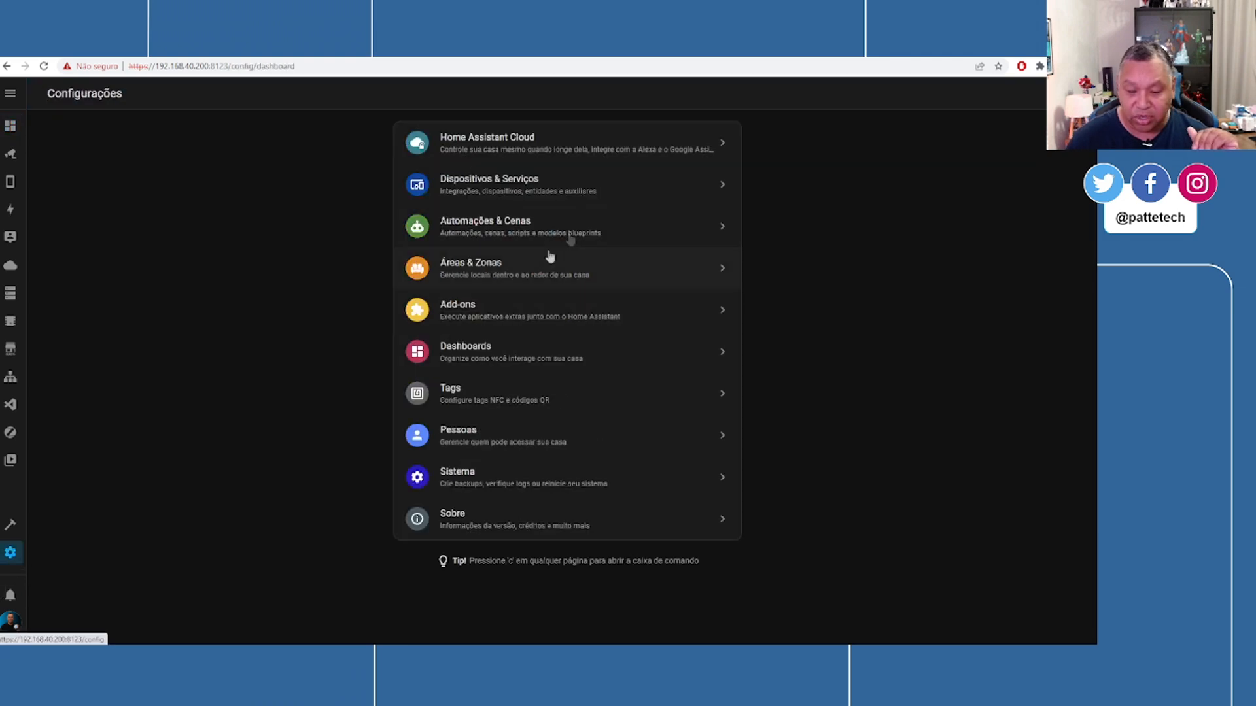
left_click(533, 189)
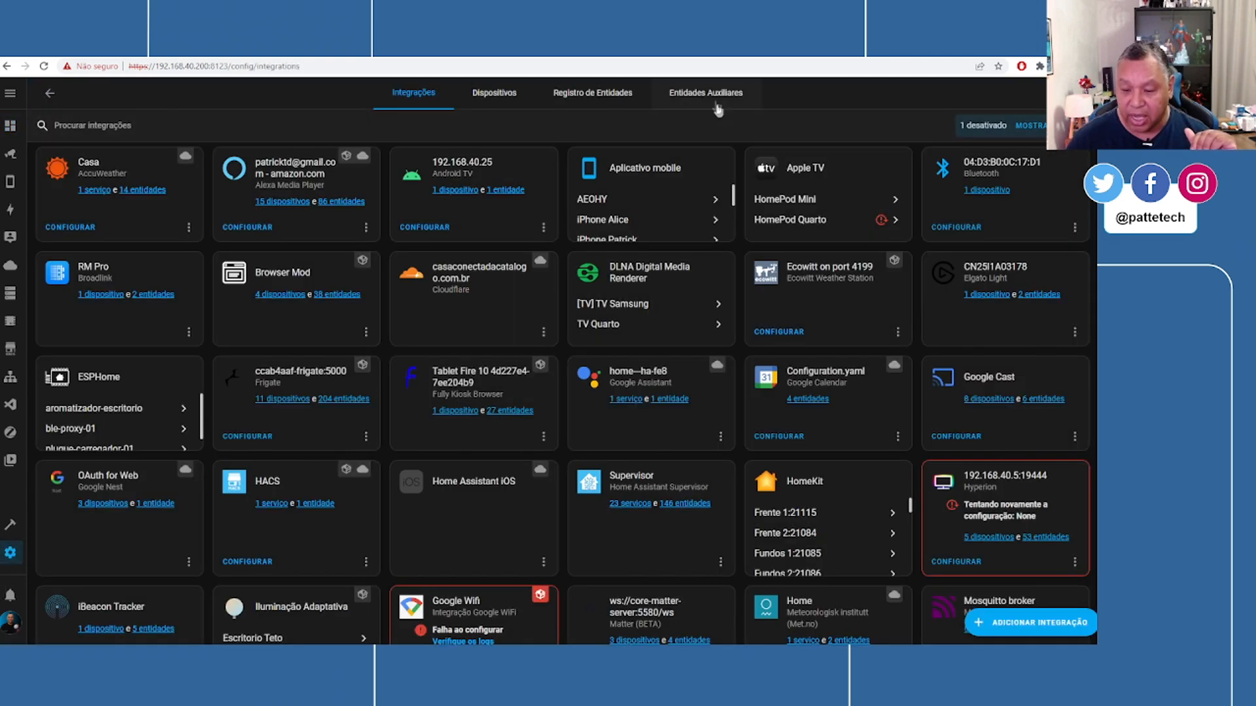
left_click(715, 105)
scroll(754, 474, "down", 3)
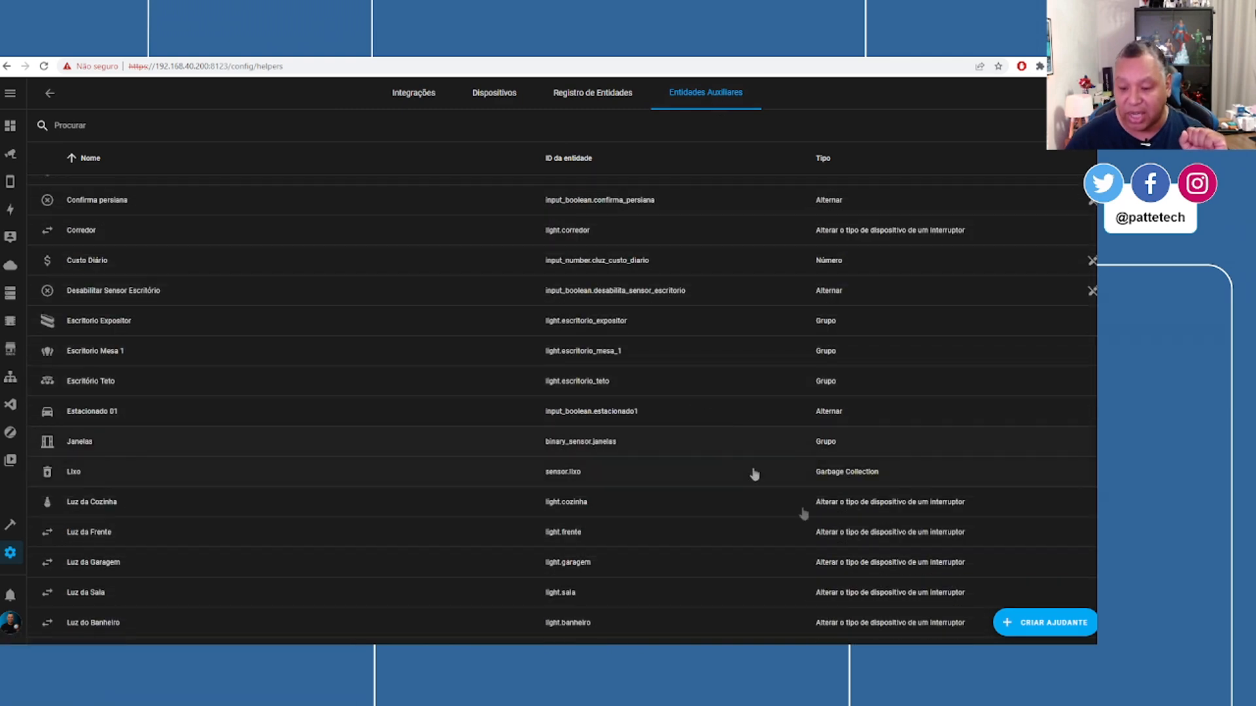
- Fill in a new binary sensor group helper named "janelas" with Janela da Cozinha and Janela do Quarto as members
left_click(1076, 628)
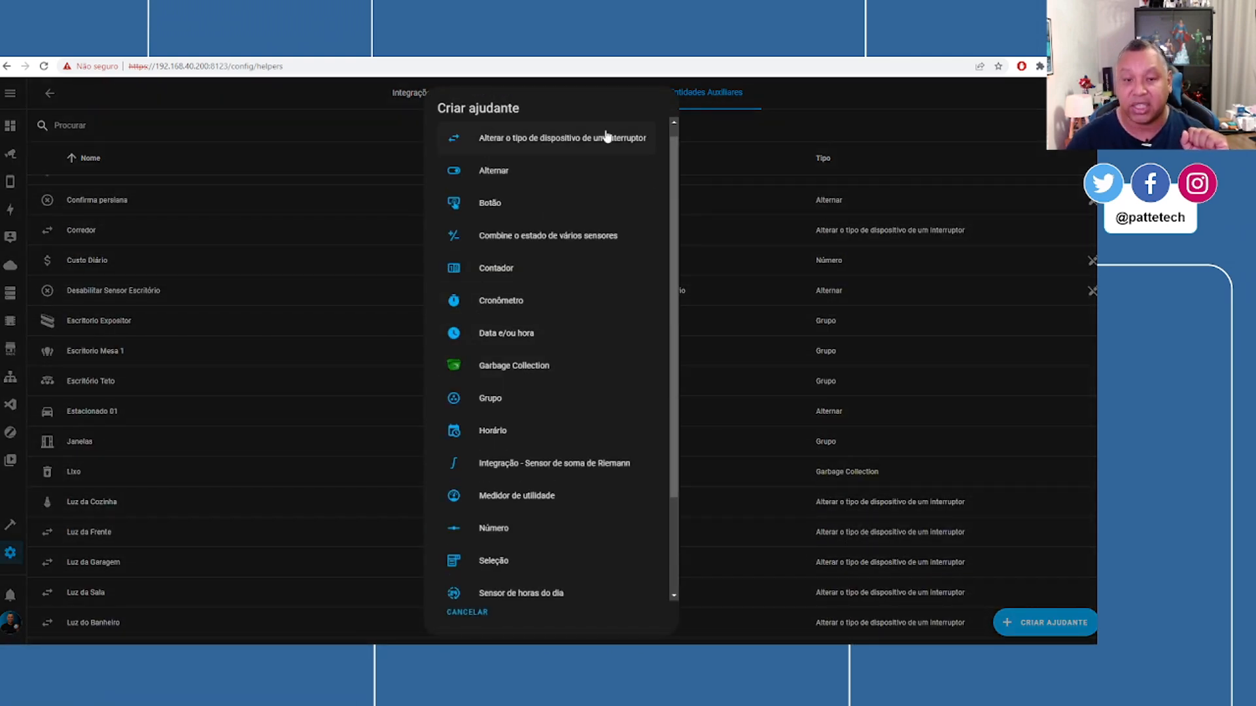
left_click(491, 399)
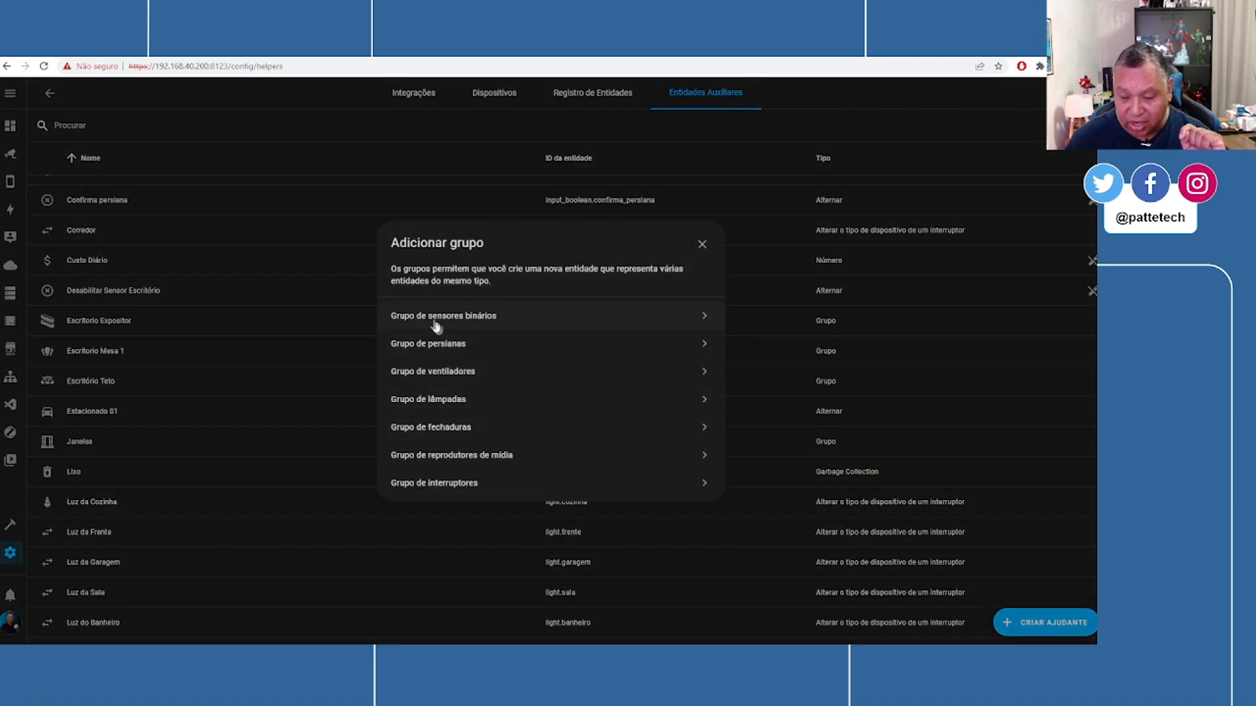
left_click(545, 315)
type("janelas")
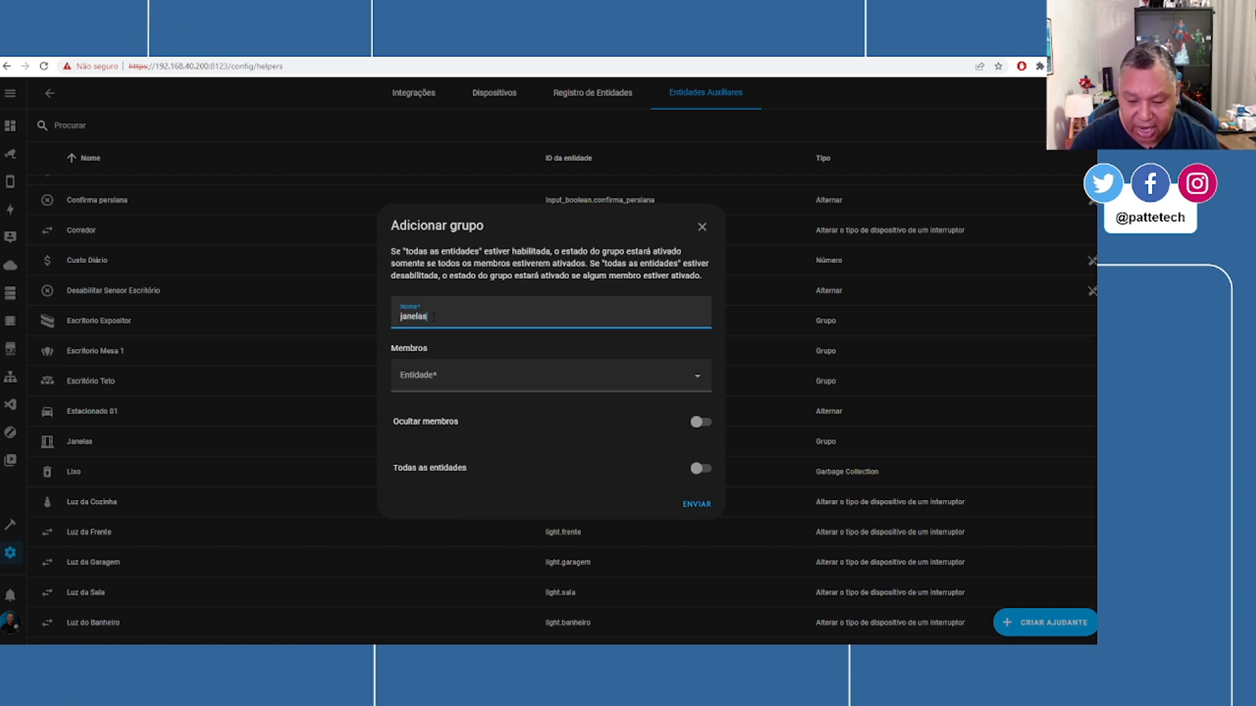
left_click(456, 378)
type("janela")
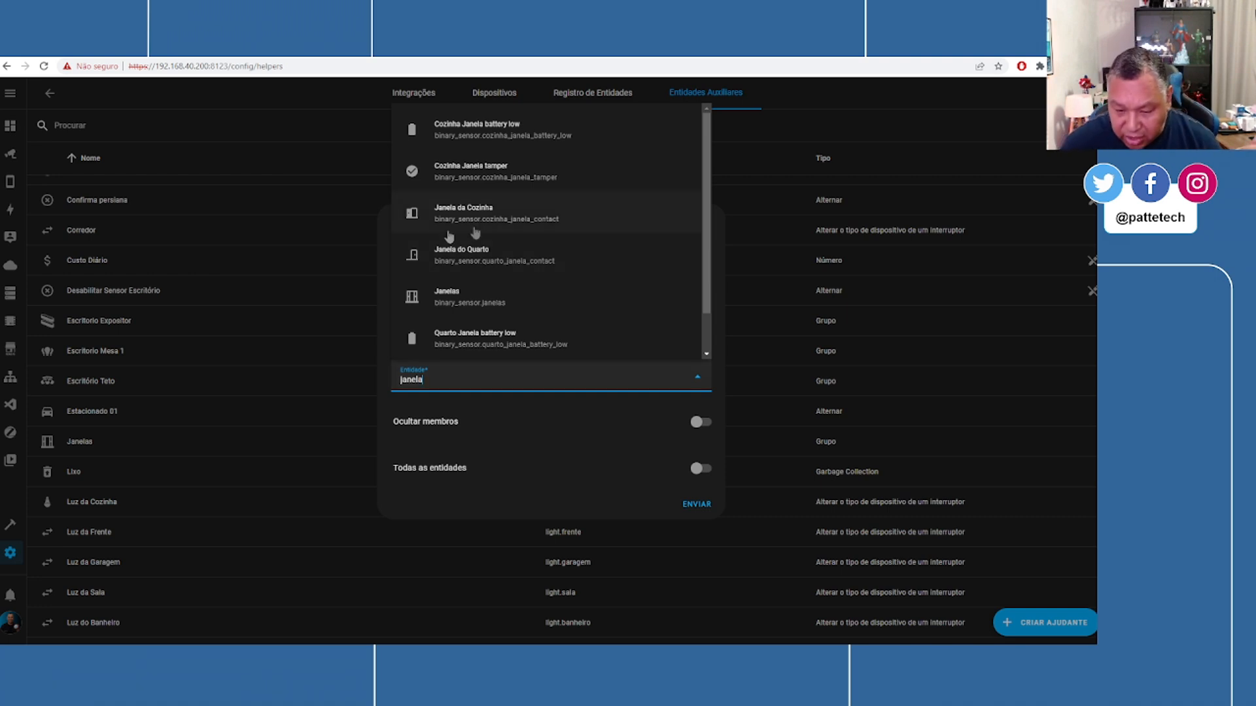
left_click(475, 214)
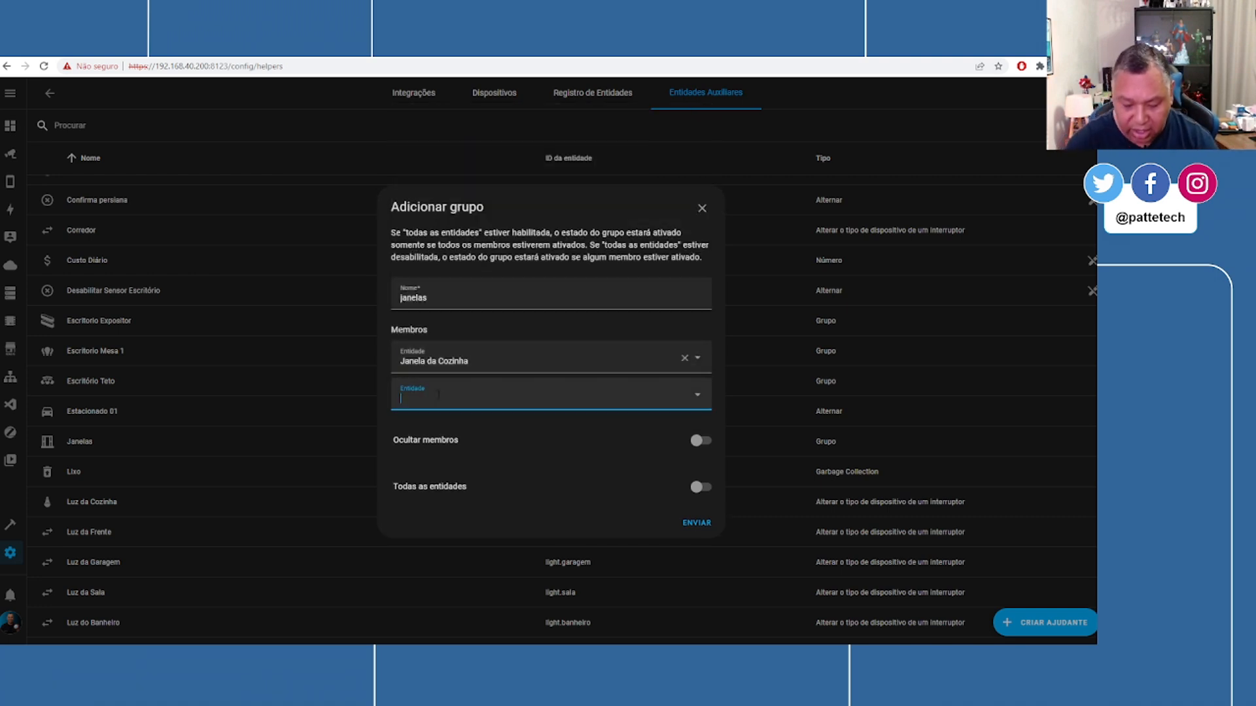
type("janela")
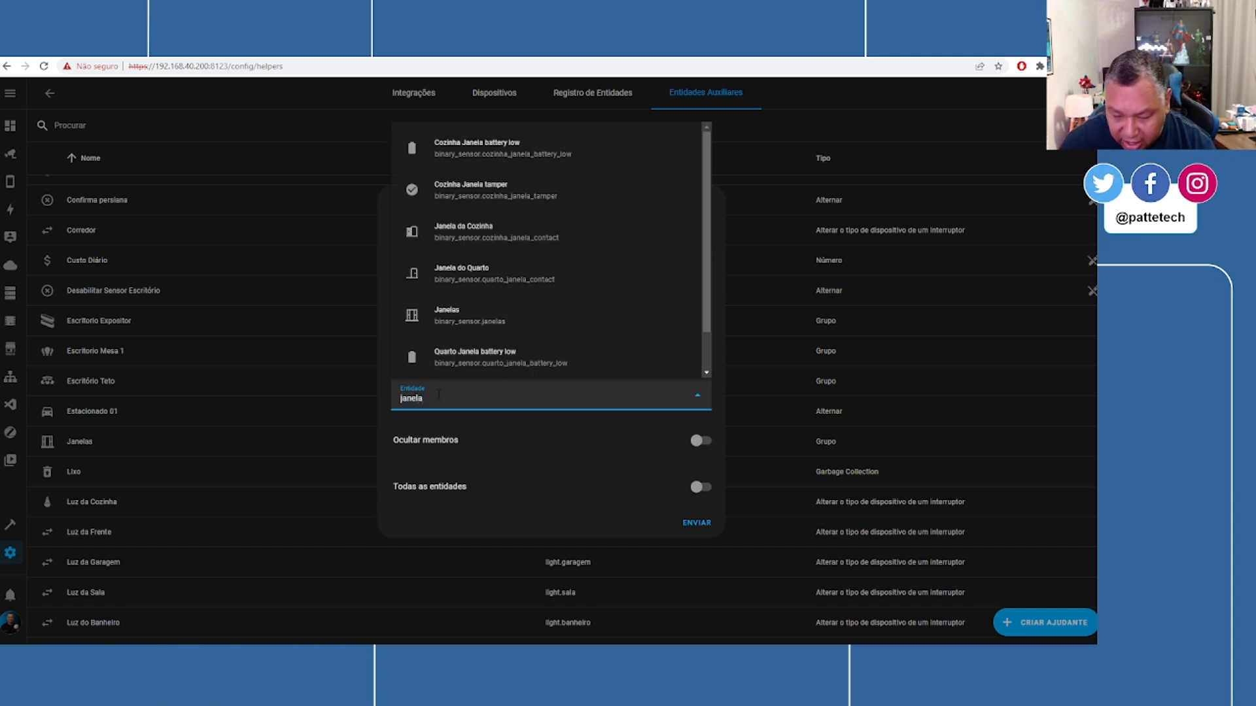
left_click(475, 273)
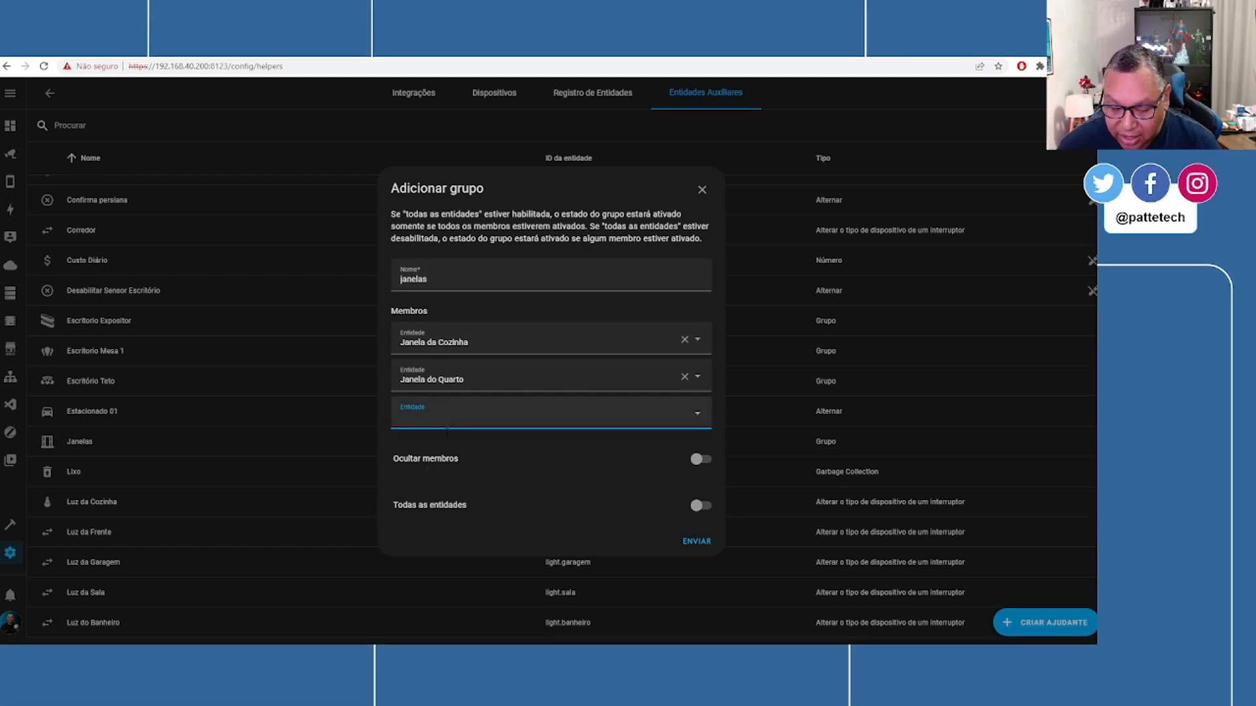
left_click(696, 543)
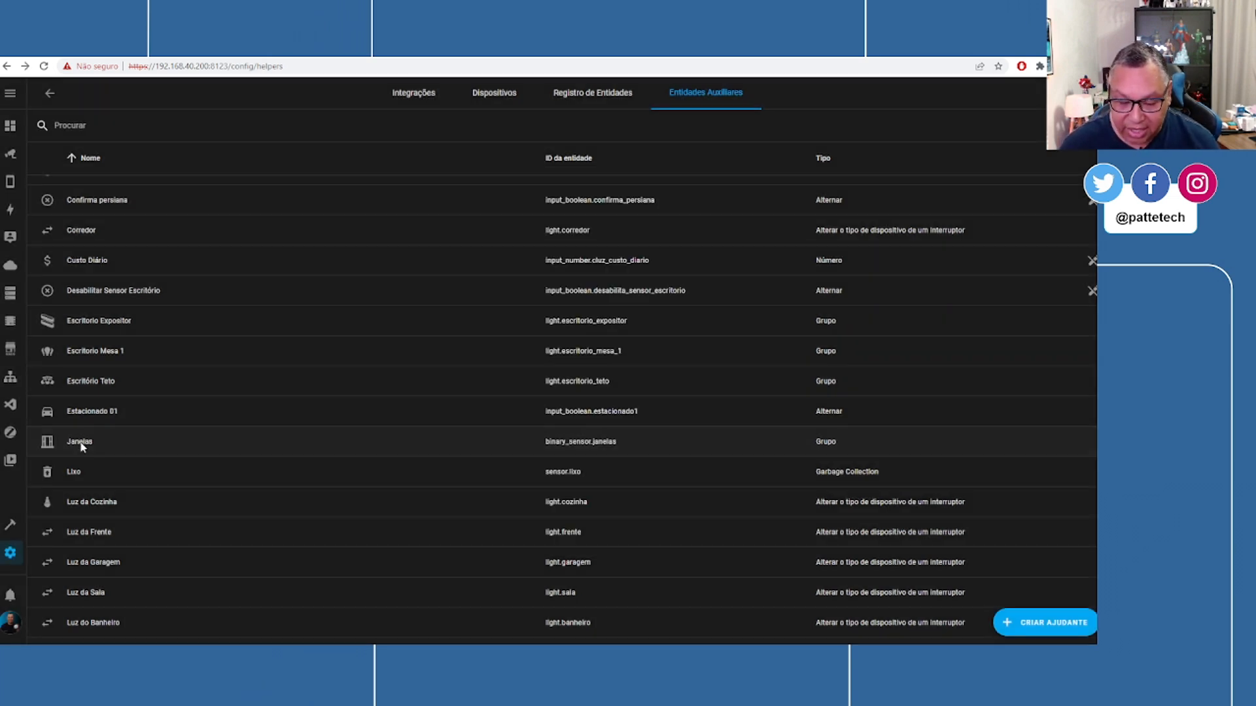
- Review the existing Janelas group's settings and state history, and return to the overview dashboard
left_click(80, 442)
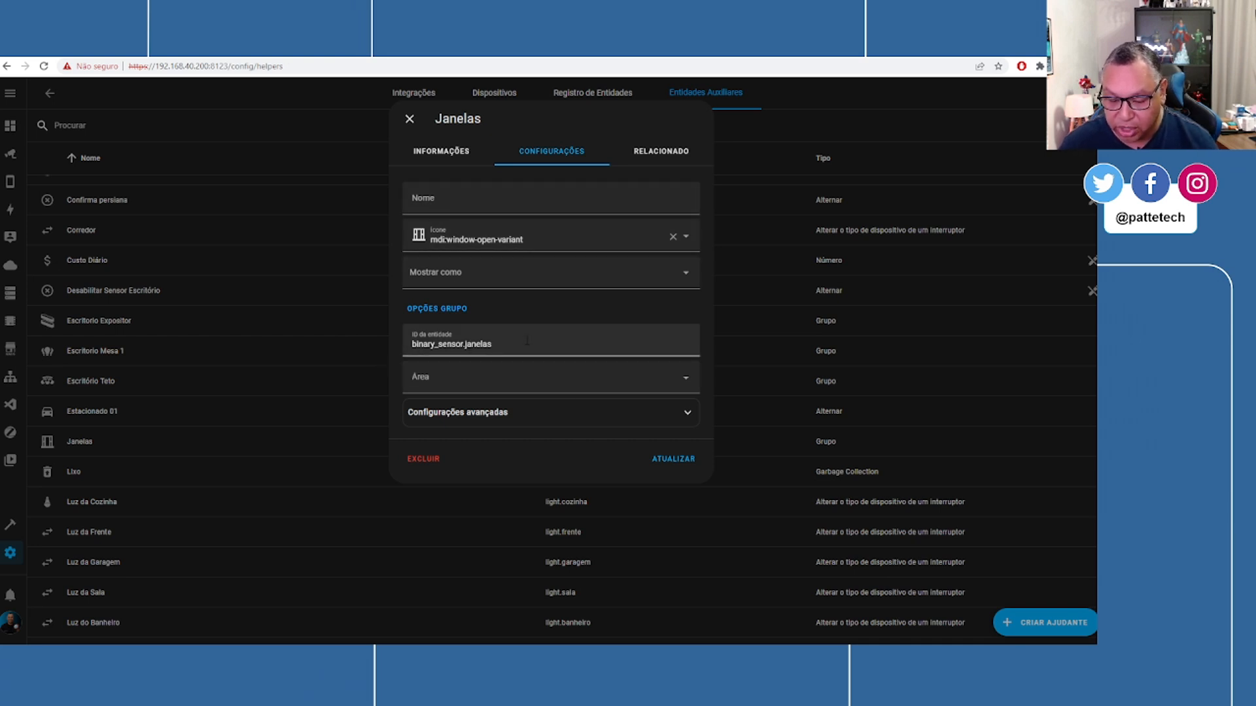
left_click(443, 155)
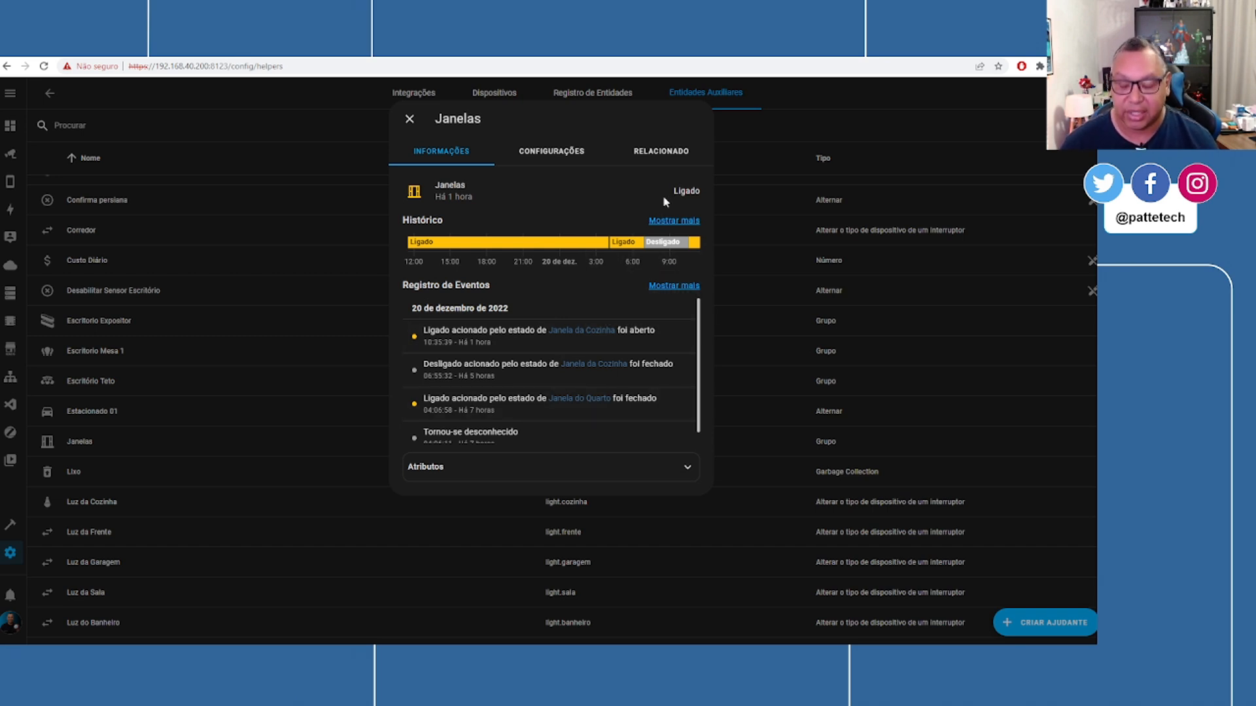
left_click(410, 118)
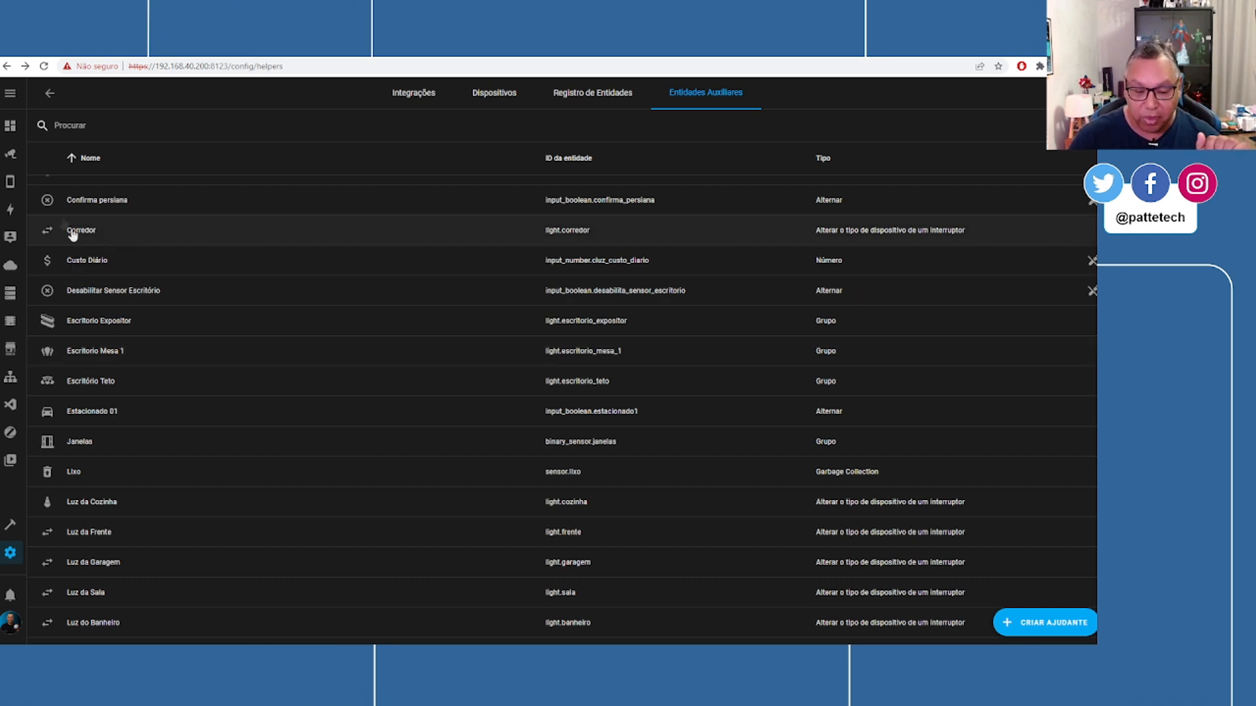
left_click(8, 125)
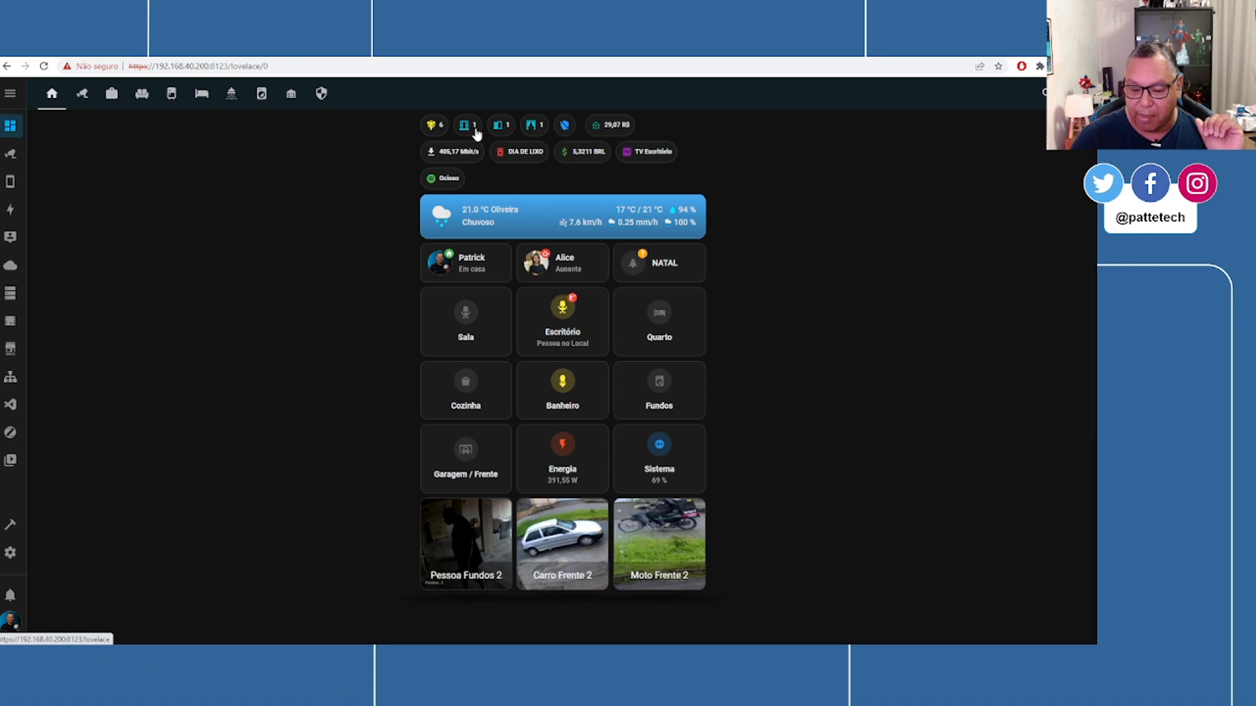
- Switch to the VS Code editor and examine the sensor and group include lines in configuration.yaml
left_click(12, 405)
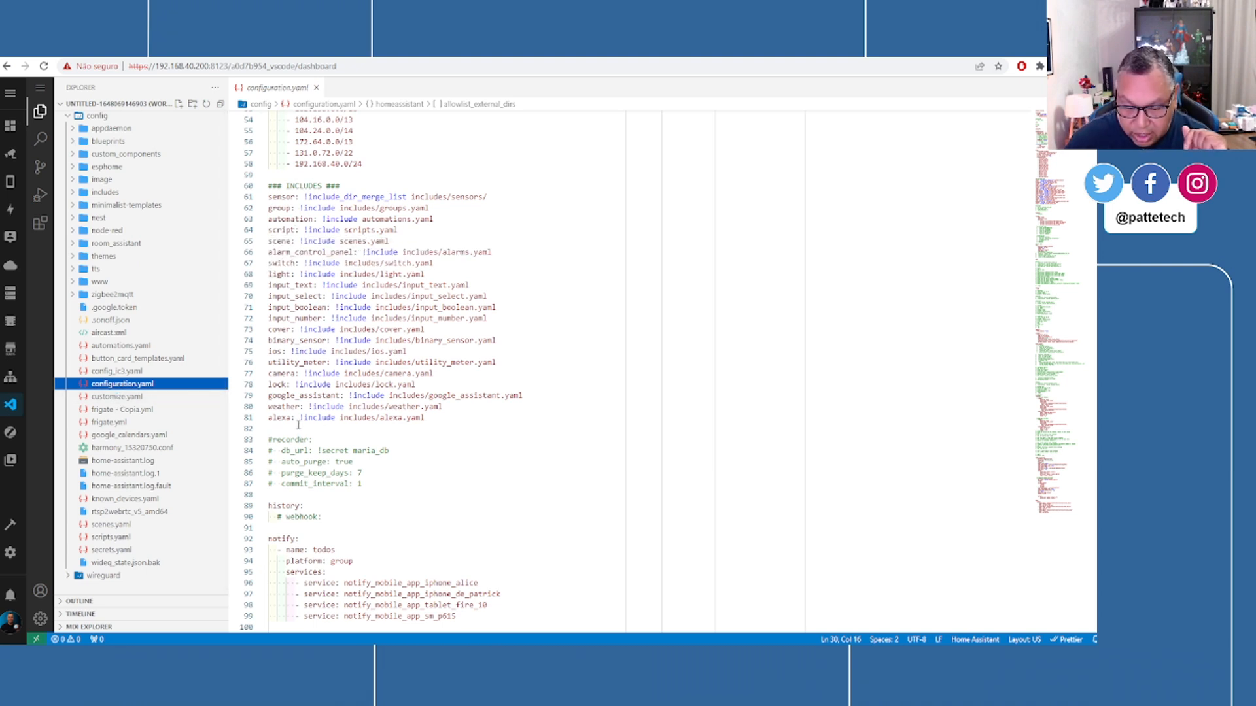
left_click_drag(268, 197, 303, 197)
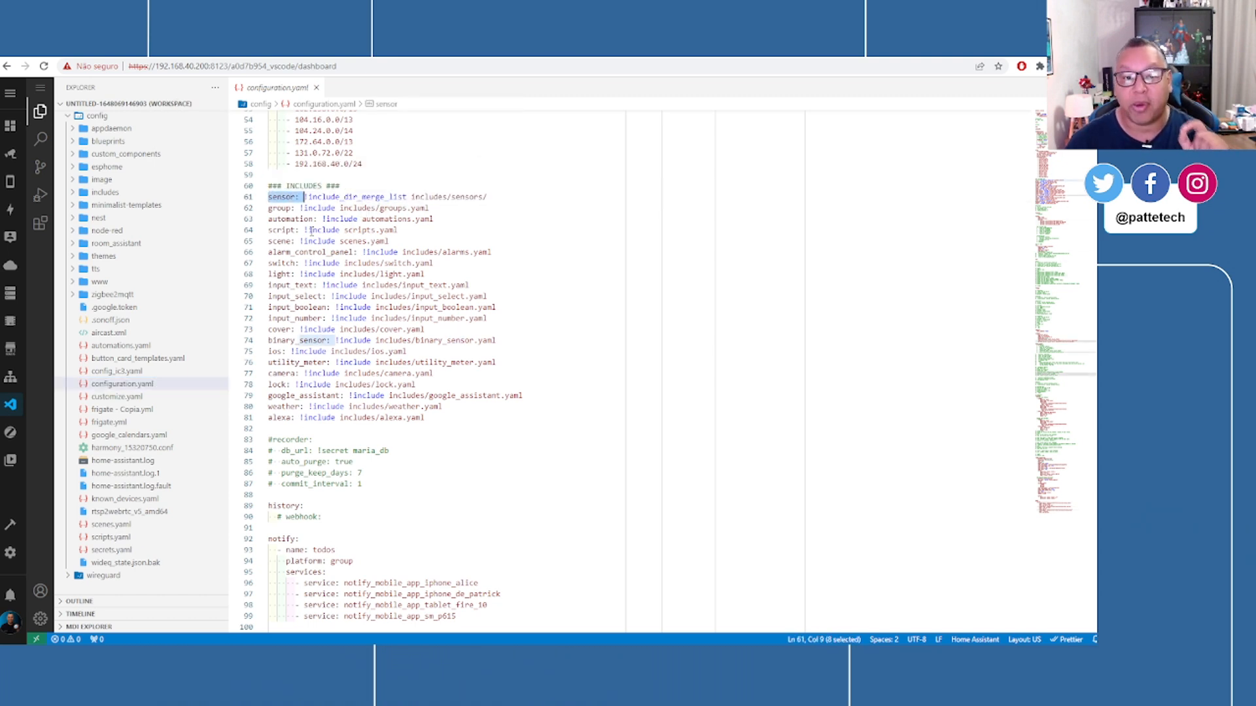
left_click_drag(376, 208, 442, 205)
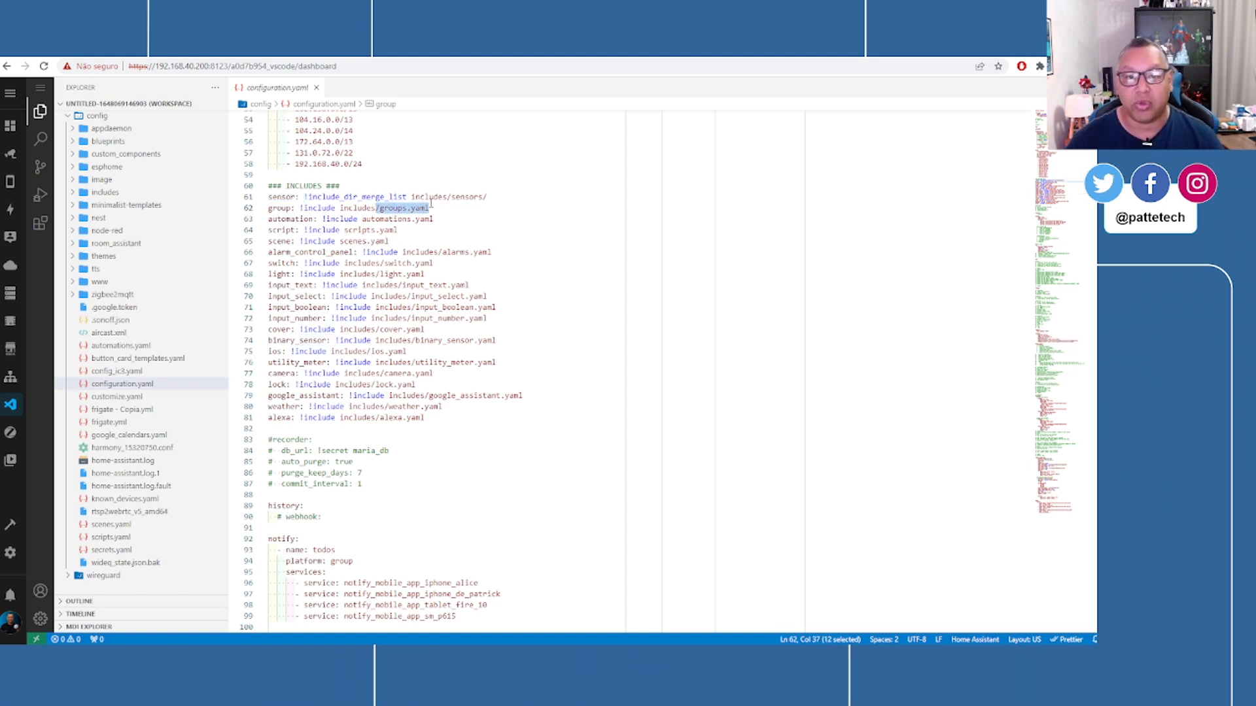
left_click(384, 208)
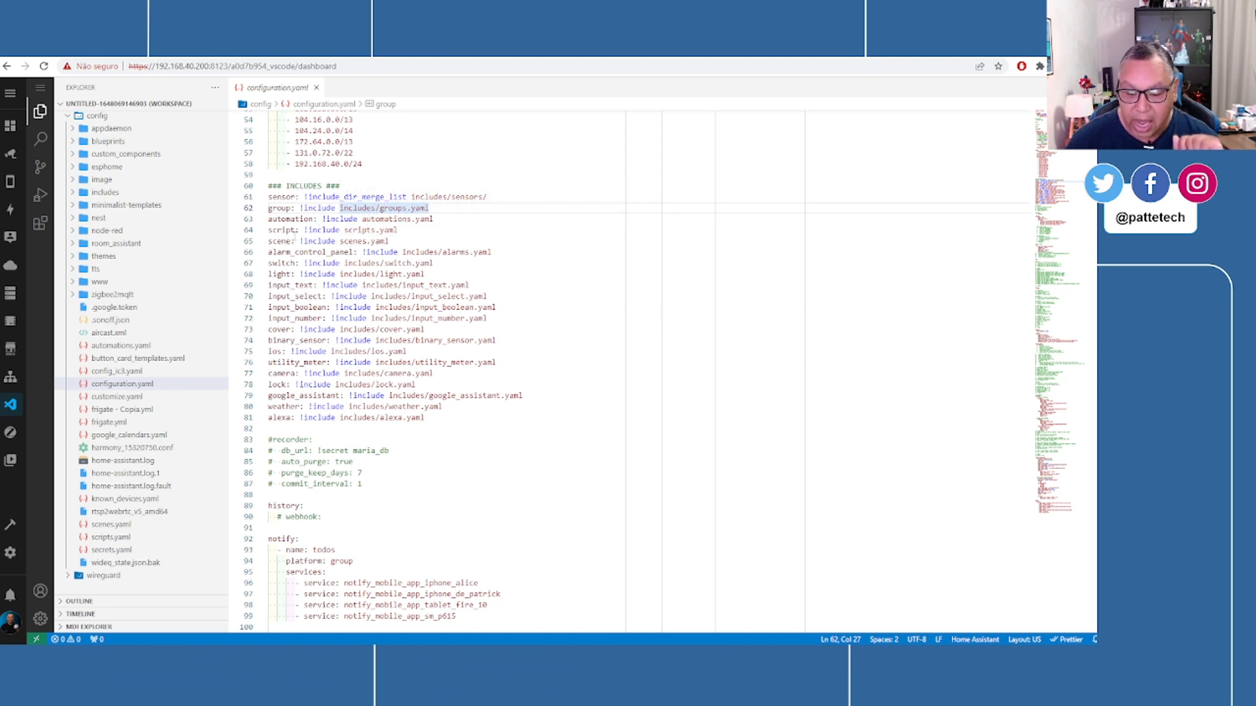
left_click(474, 196)
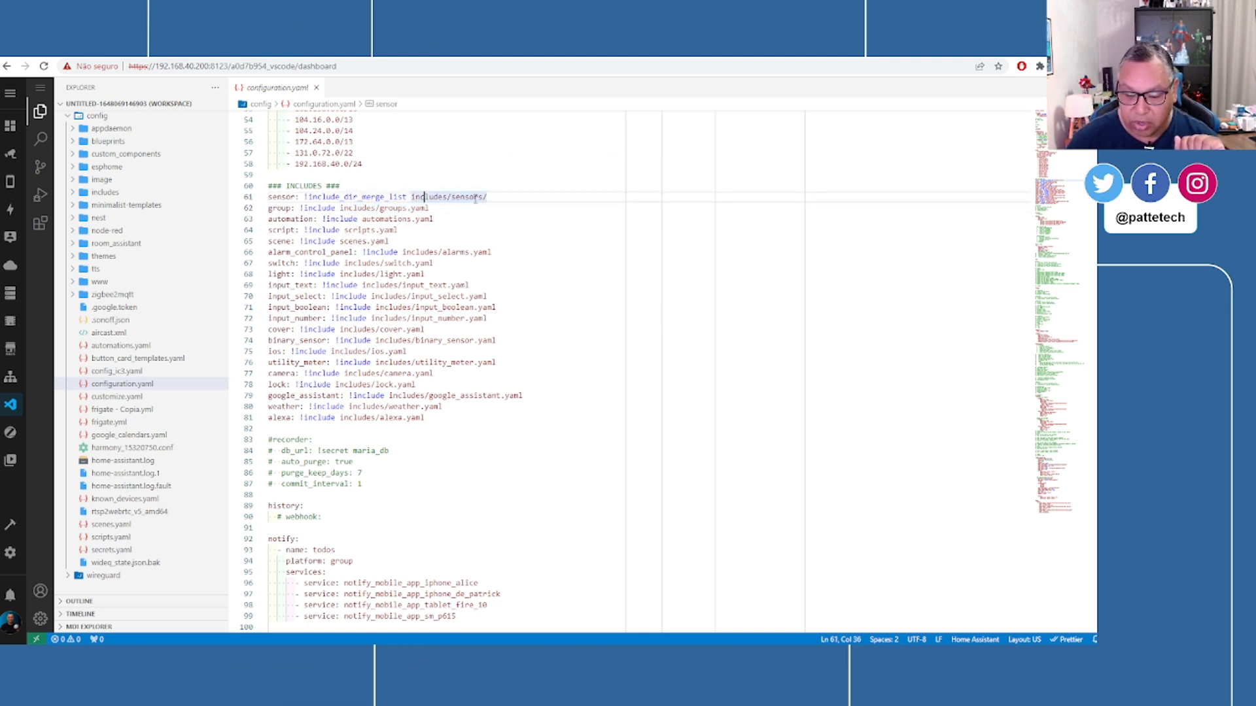
- Open contagem.yaml from the includes/sensors folder for editing
left_click(104, 193)
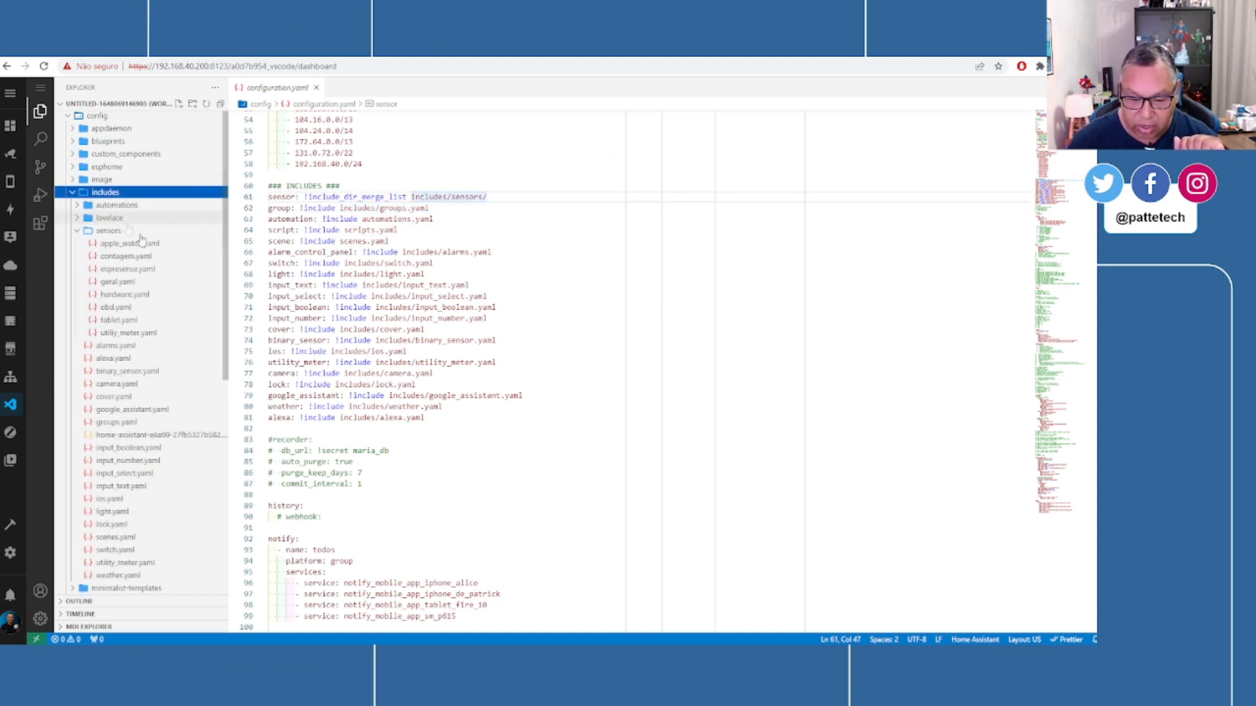
left_click(103, 231)
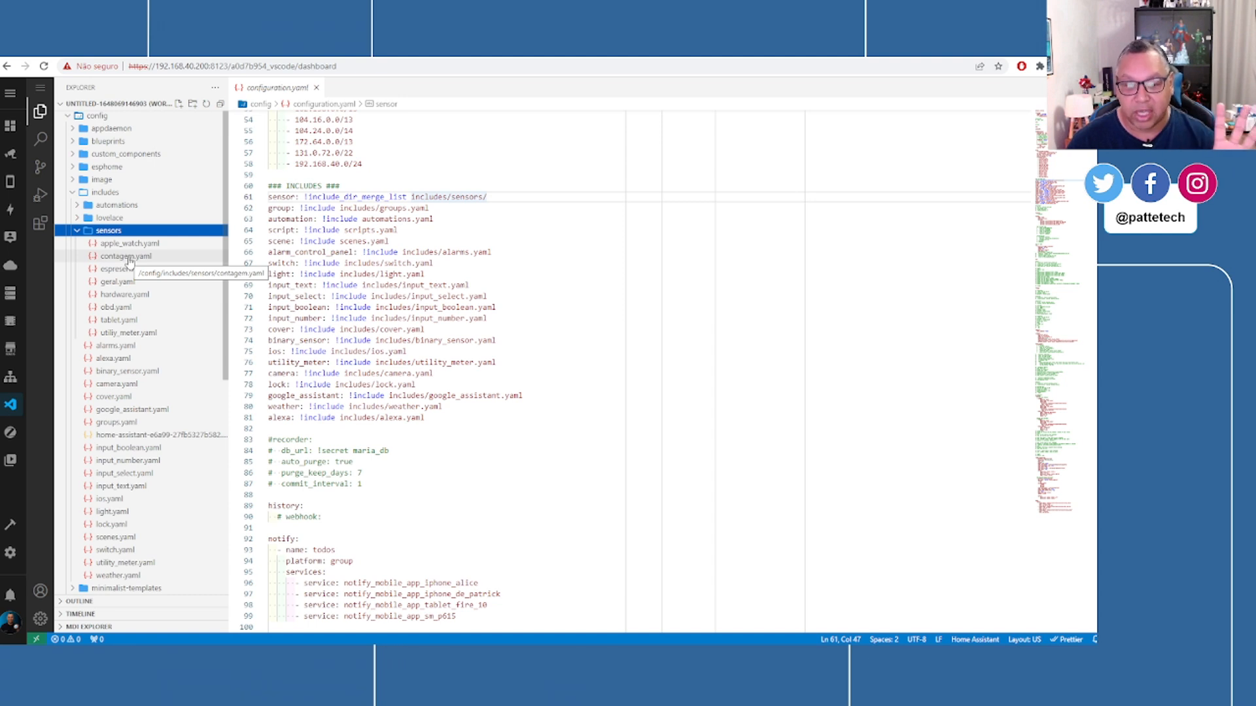
double_click(126, 257)
- Examine the janelas_abertas template sensor, including its friendly name, the expand, selectattr, list and count expression, and the icon template
mouse_move(430, 183)
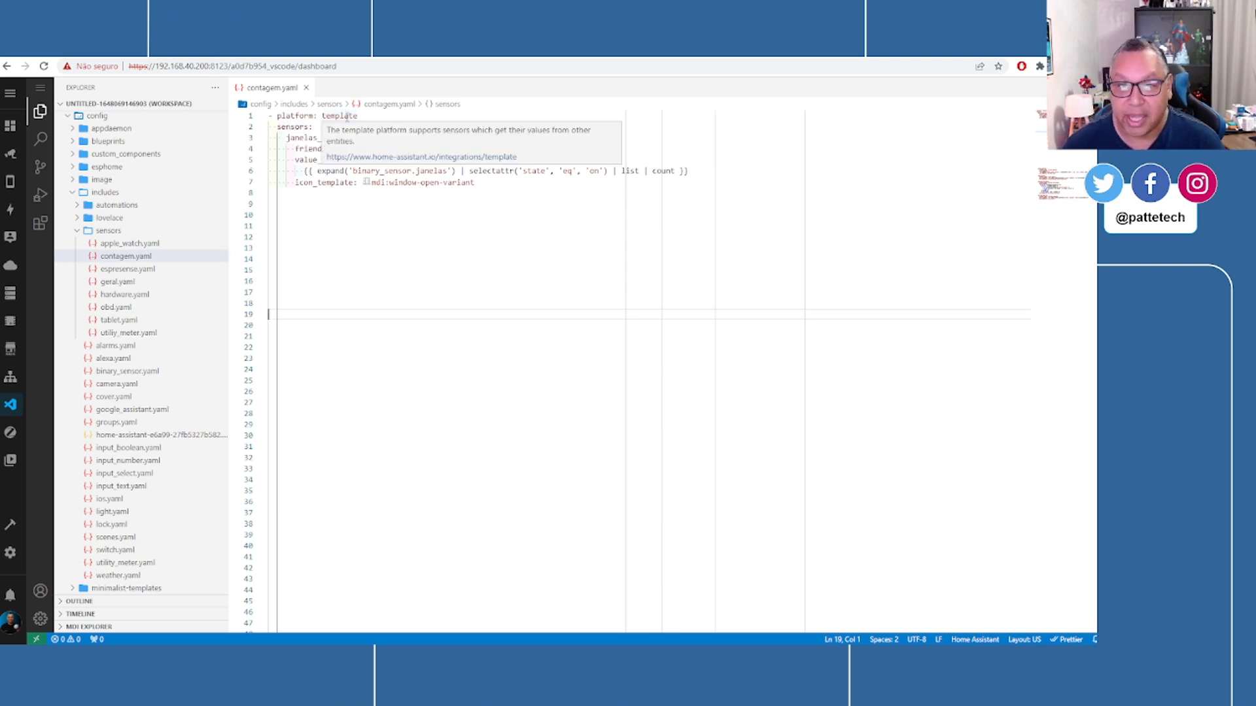
mouse_move(287, 129)
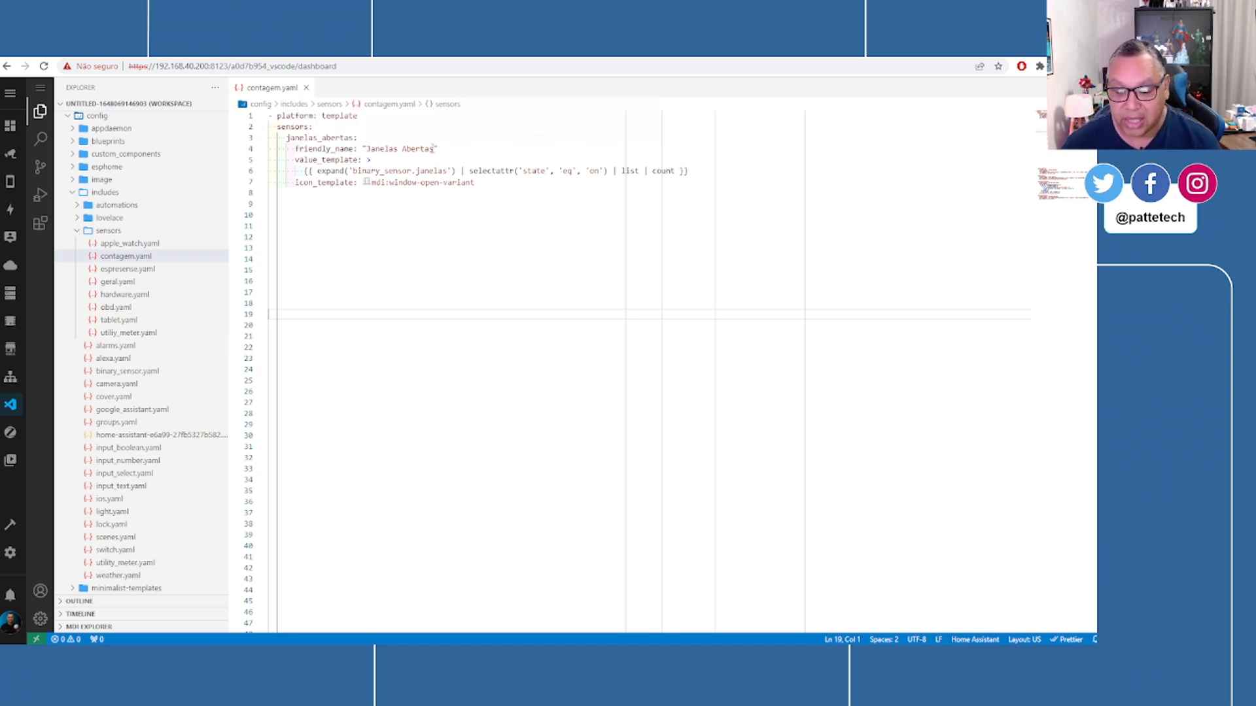
left_click_drag(295, 160, 384, 163)
left_click(385, 164)
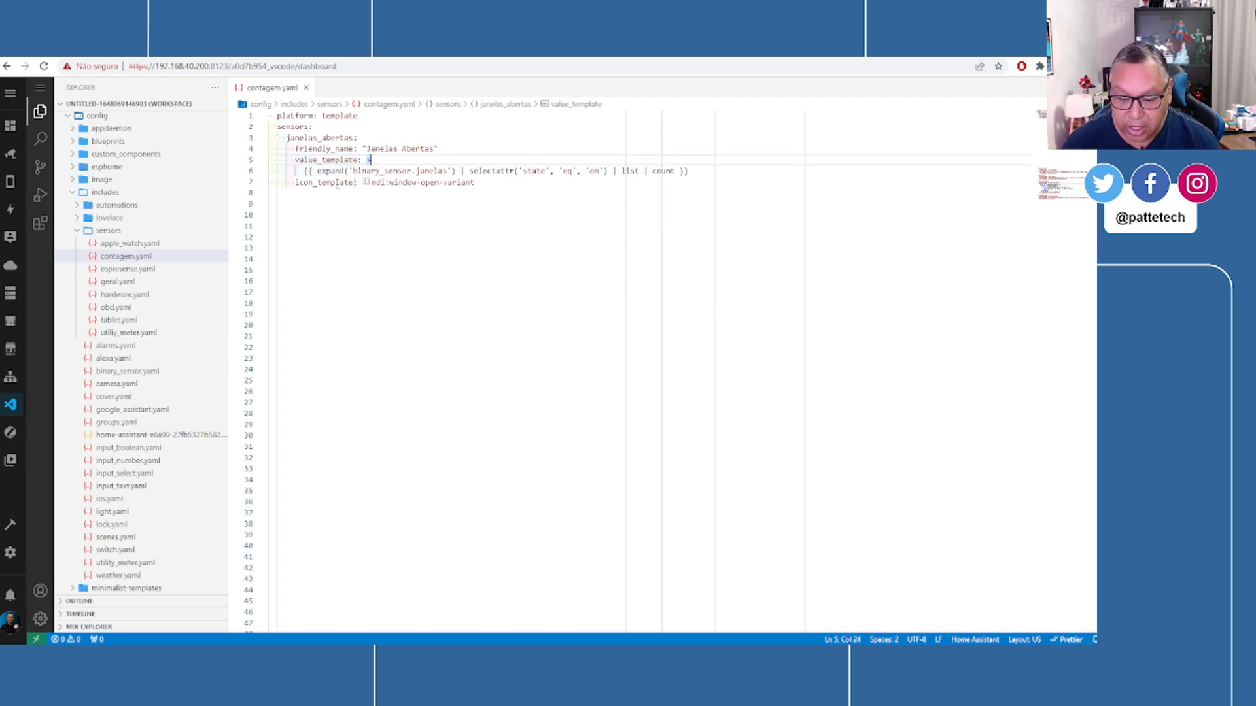
left_click_drag(352, 171, 450, 170)
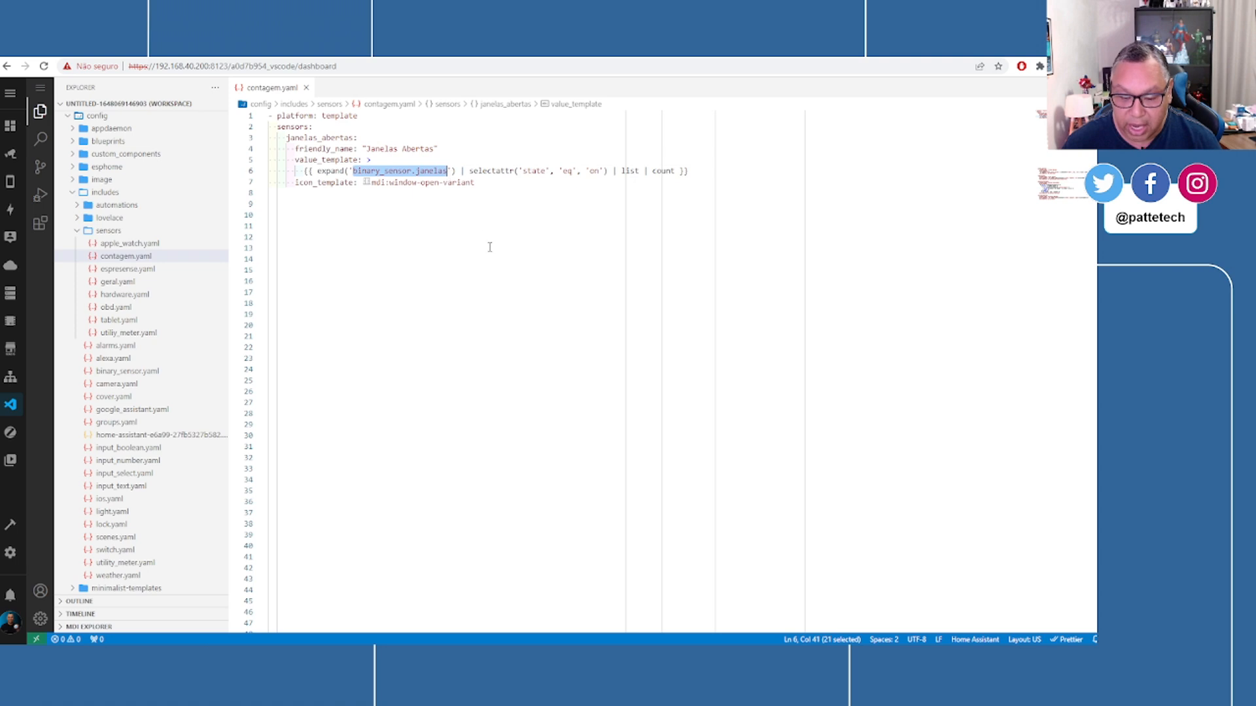
left_click(335, 171)
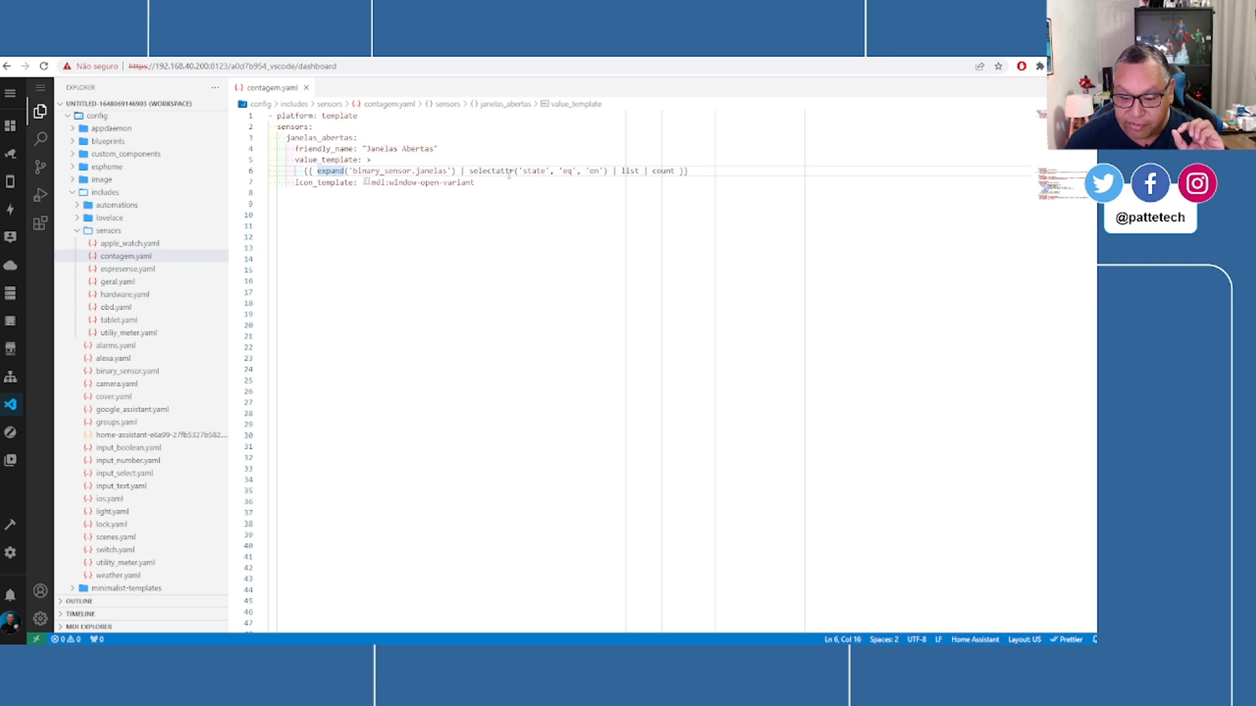
left_click_drag(469, 170, 517, 171)
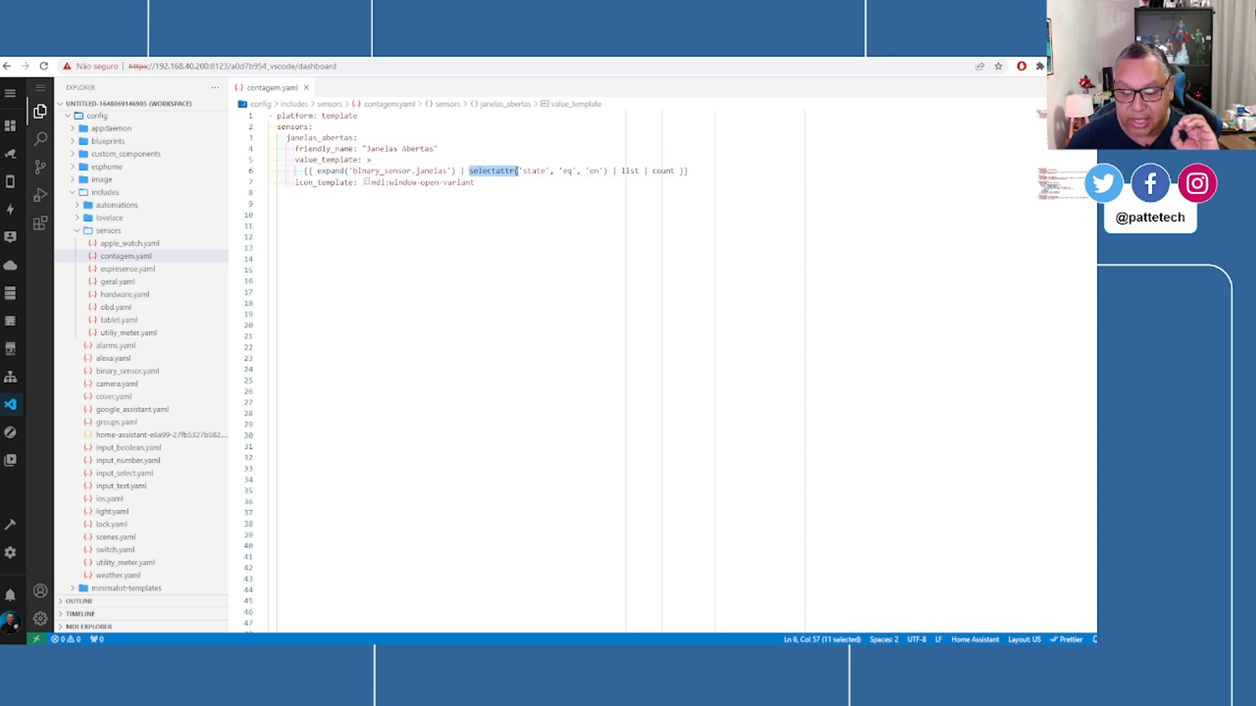
double_click(594, 171)
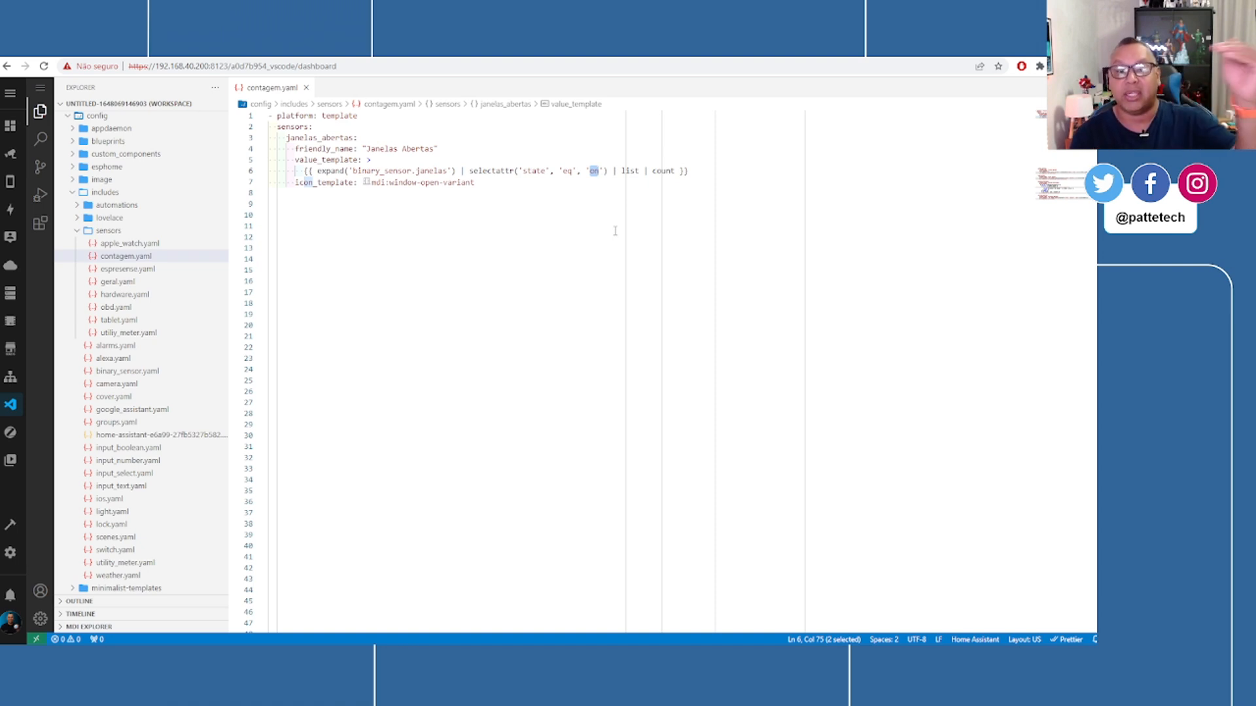
double_click(628, 171)
double_click(668, 172)
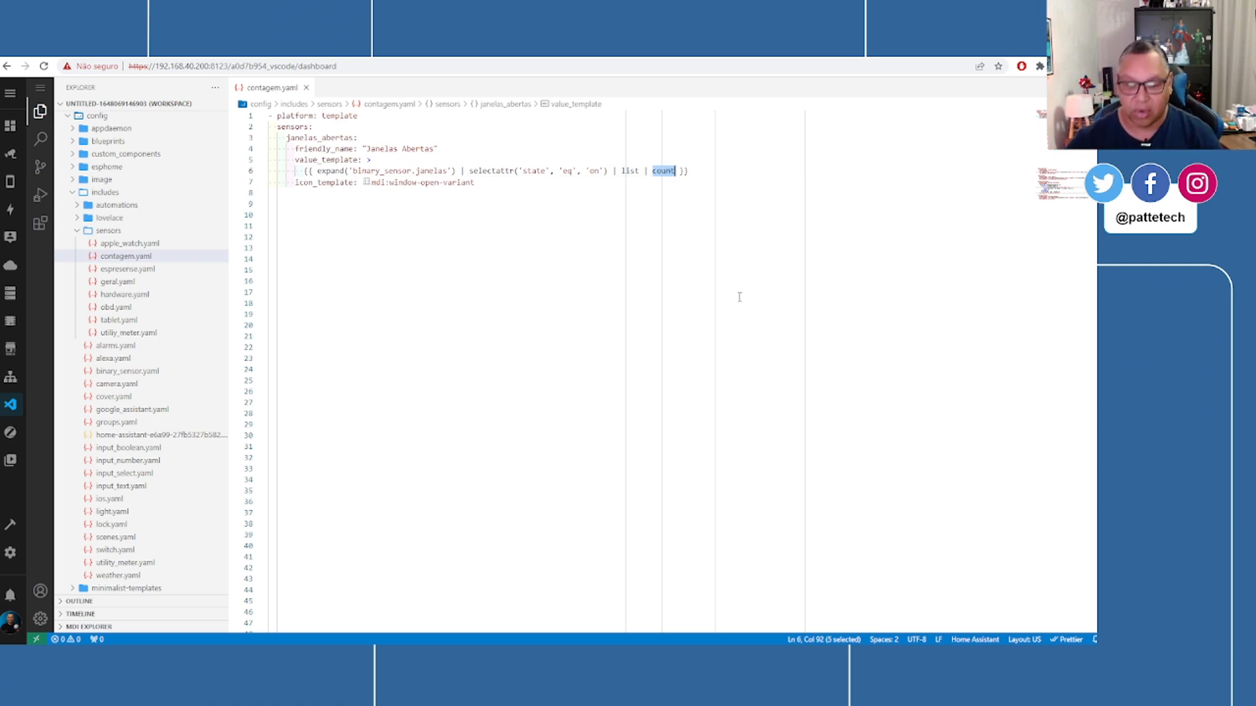
left_click_drag(314, 187, 484, 170)
left_click(485, 183)
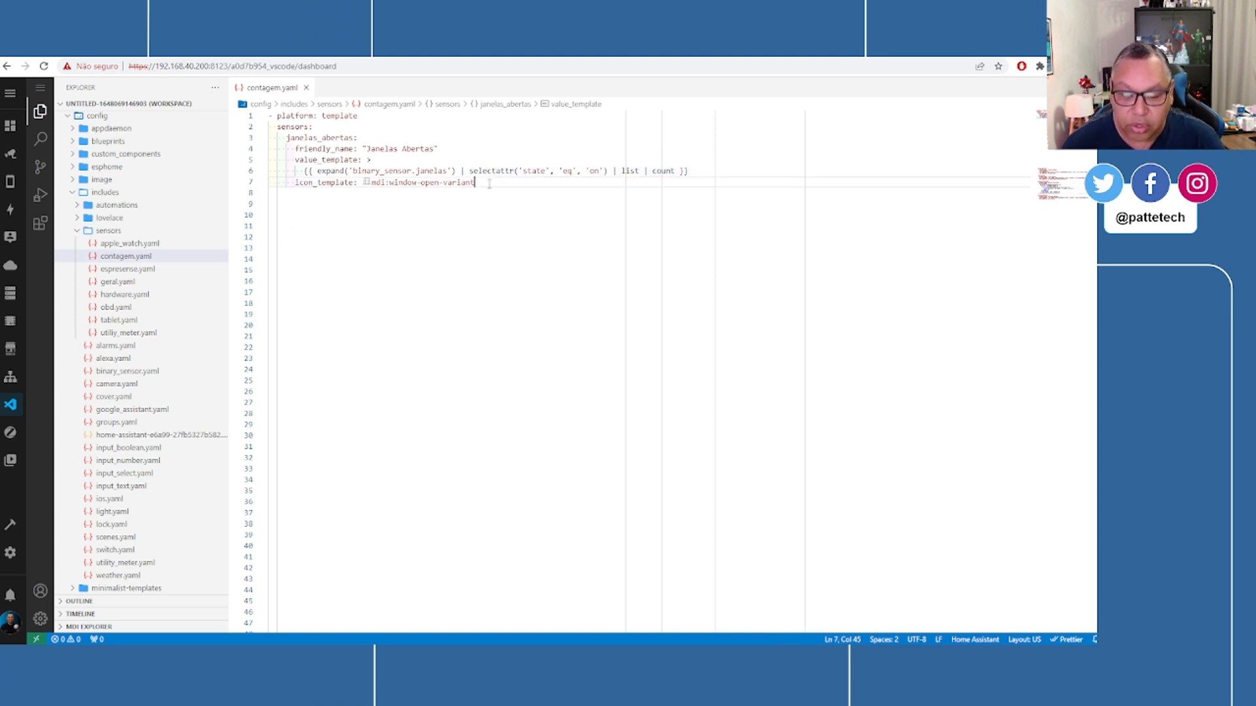
left_click(476, 193)
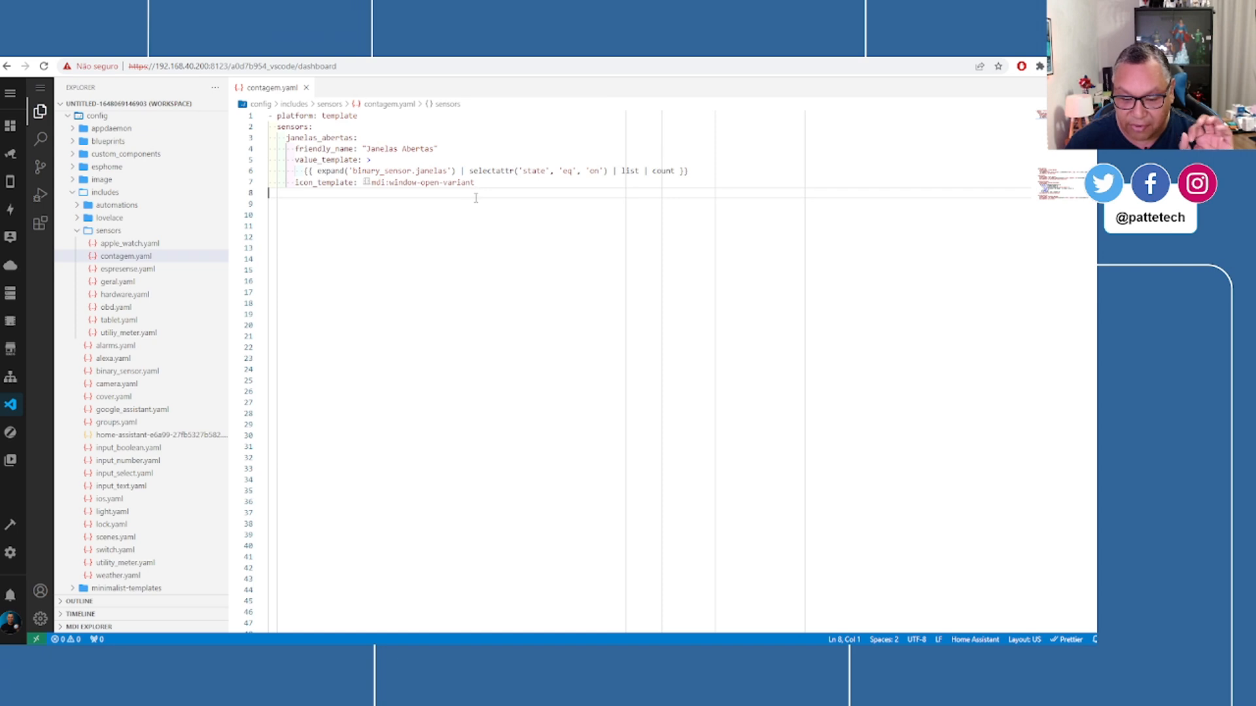
- Validate the YAML configuration in the developer tools and reload the template entities
left_click(8, 531)
left_click(334, 296)
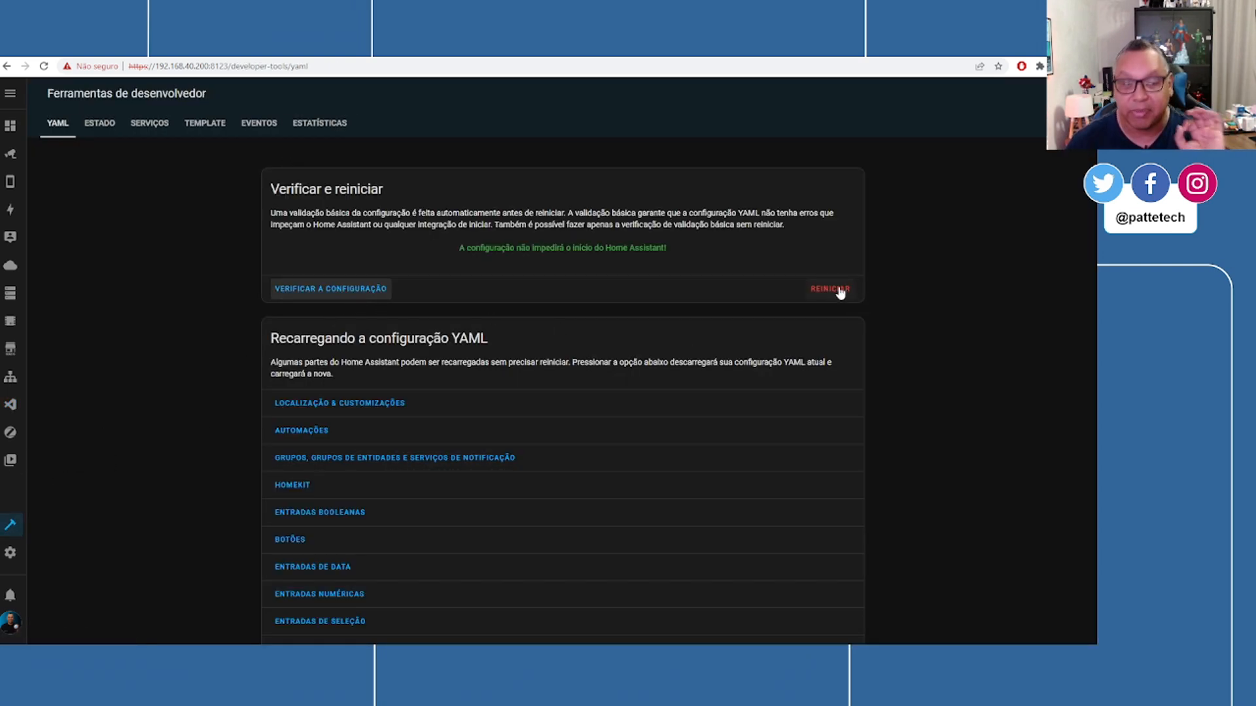
scroll(389, 421, "down", 5)
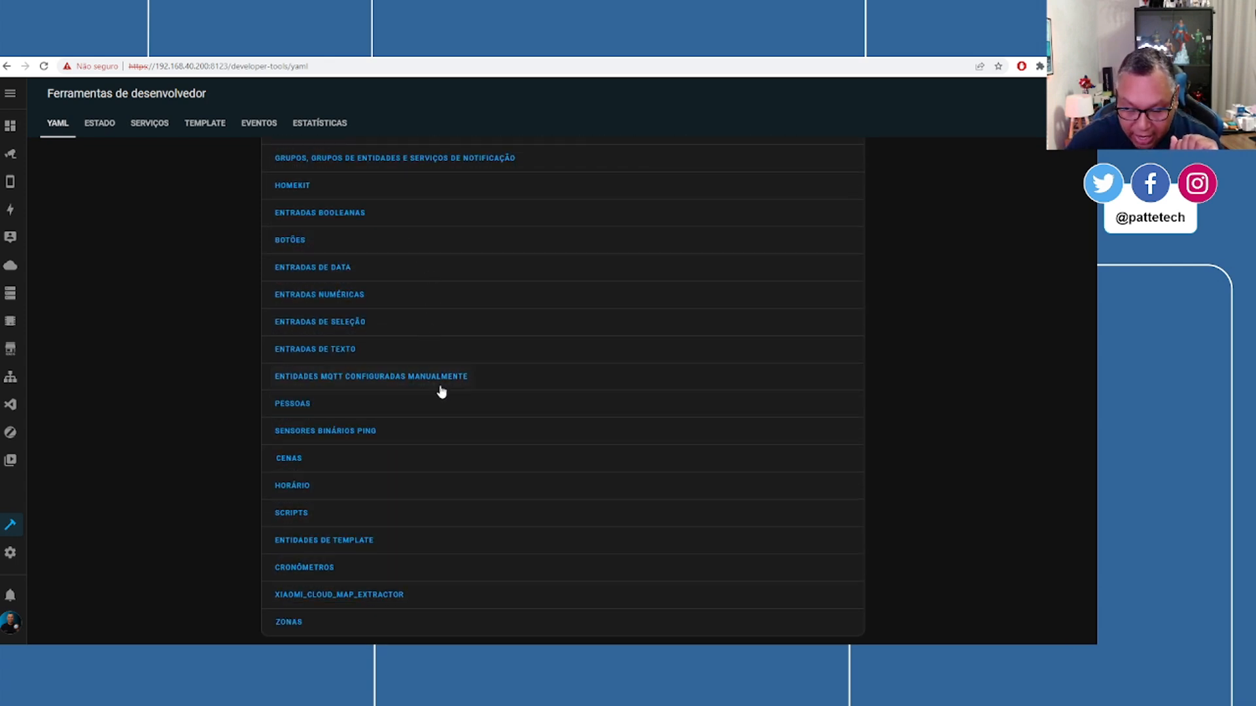
left_click(317, 546)
scroll(658, 362, "up", 5)
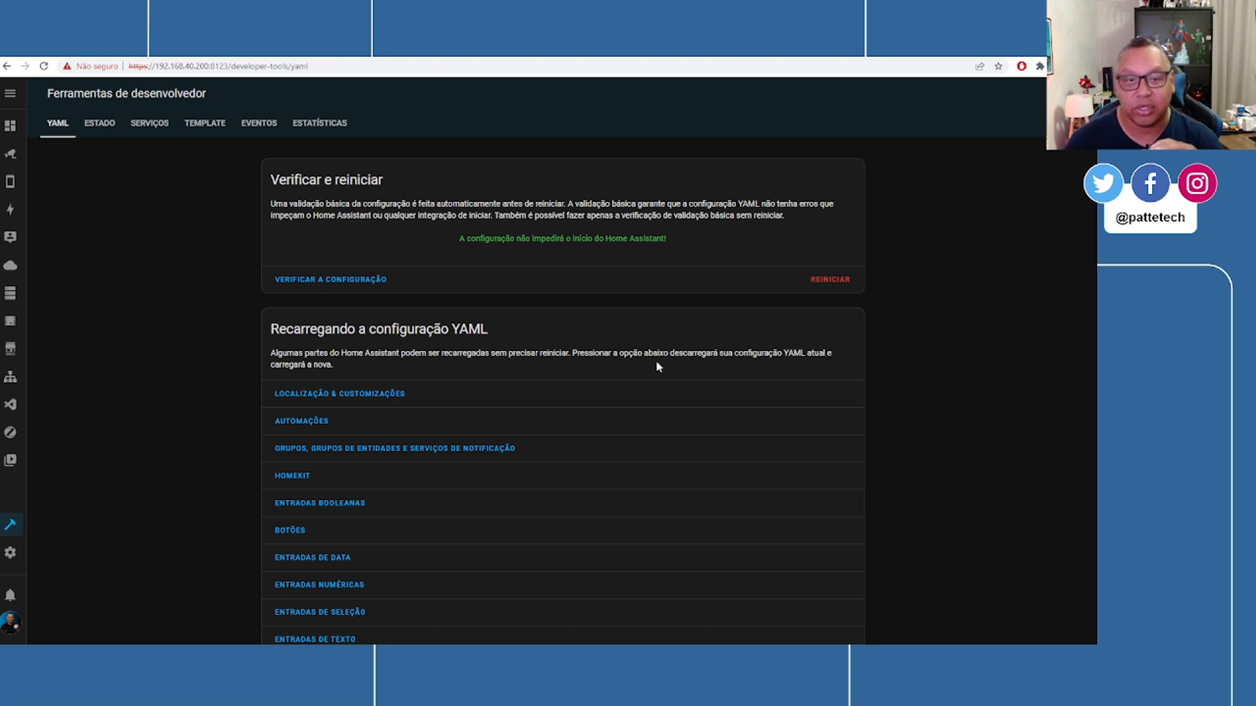
- Search the entity registry for sensor.janelas and check the current state of the Janelas Abertas sensor
left_click(10, 554)
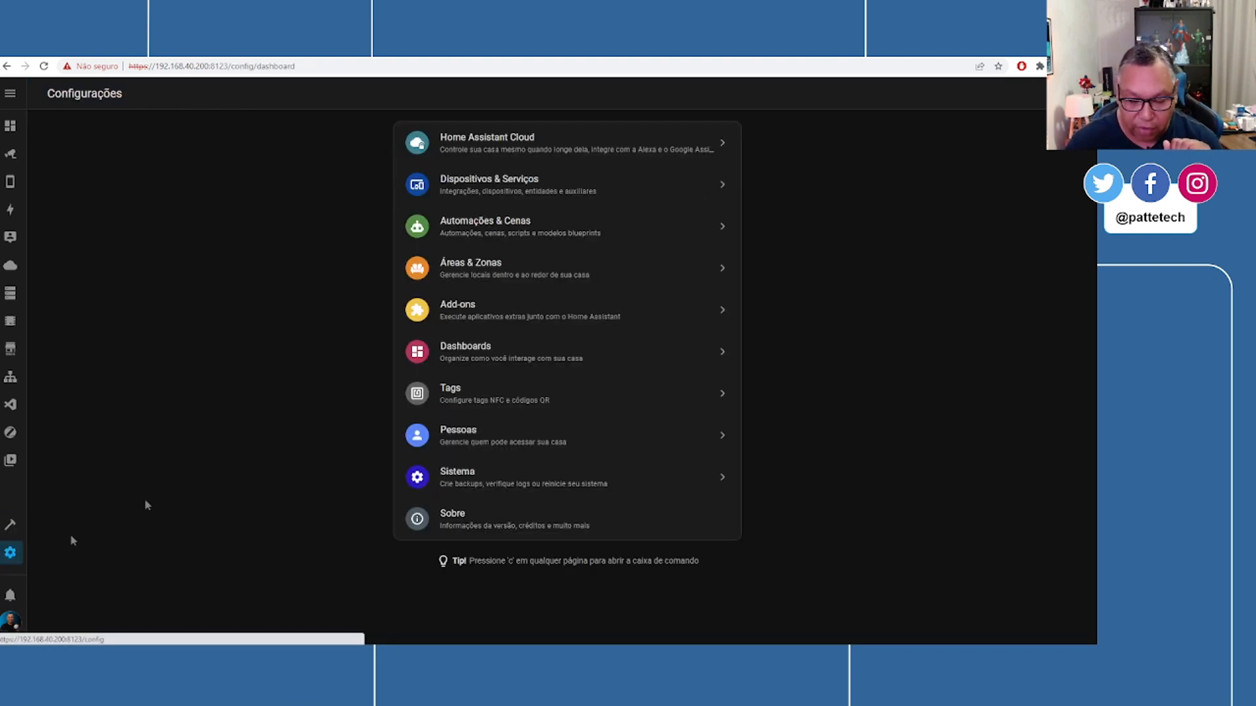
left_click(488, 189)
left_click(592, 92)
left_click(120, 128)
type("sensor.janelas")
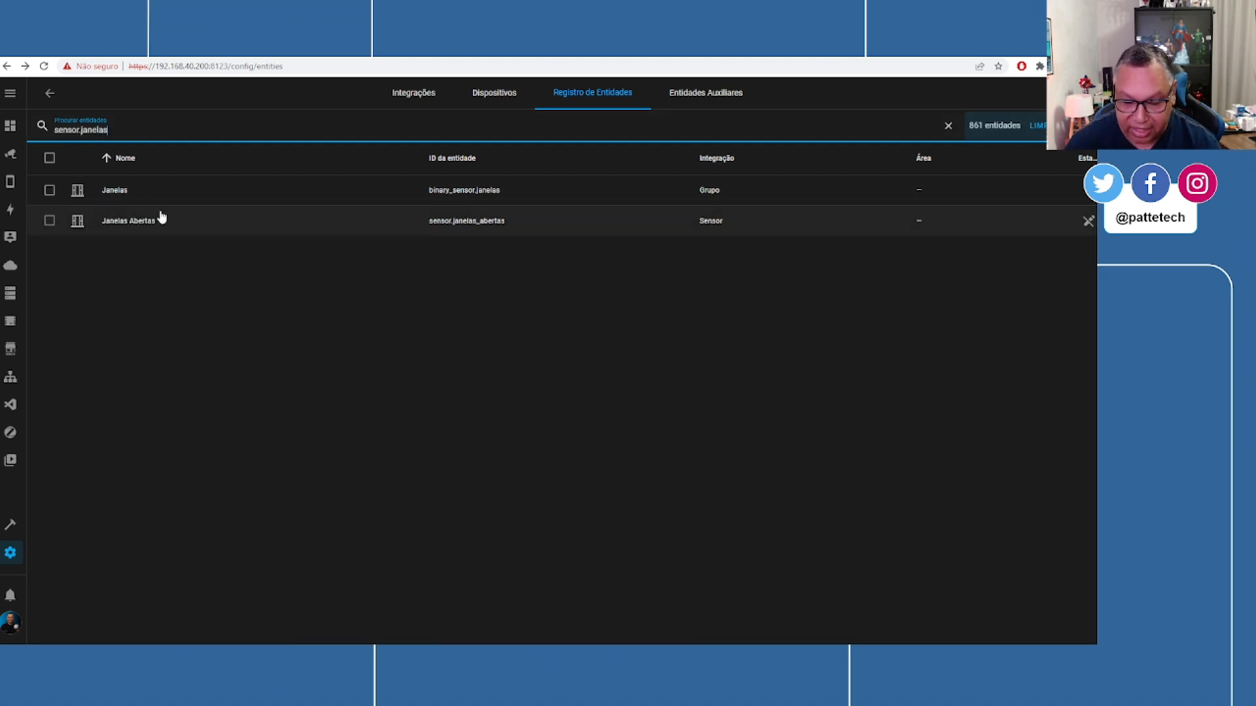
left_click(157, 221)
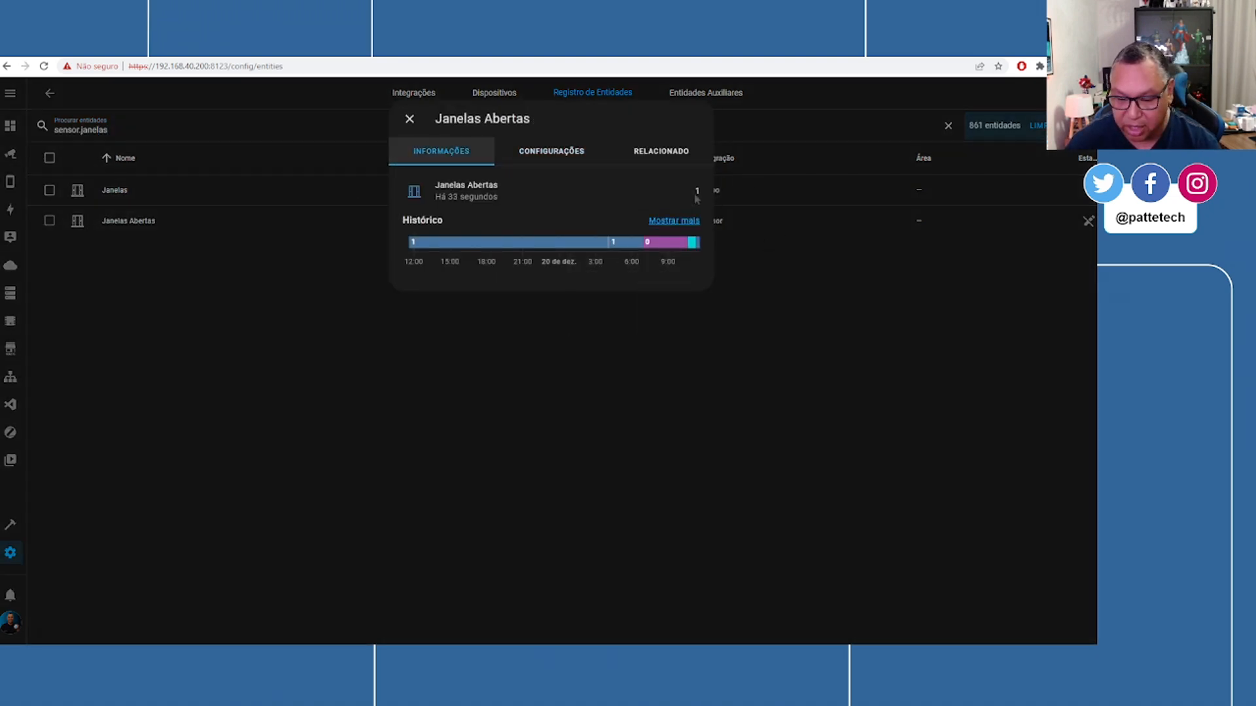
double_click(698, 191)
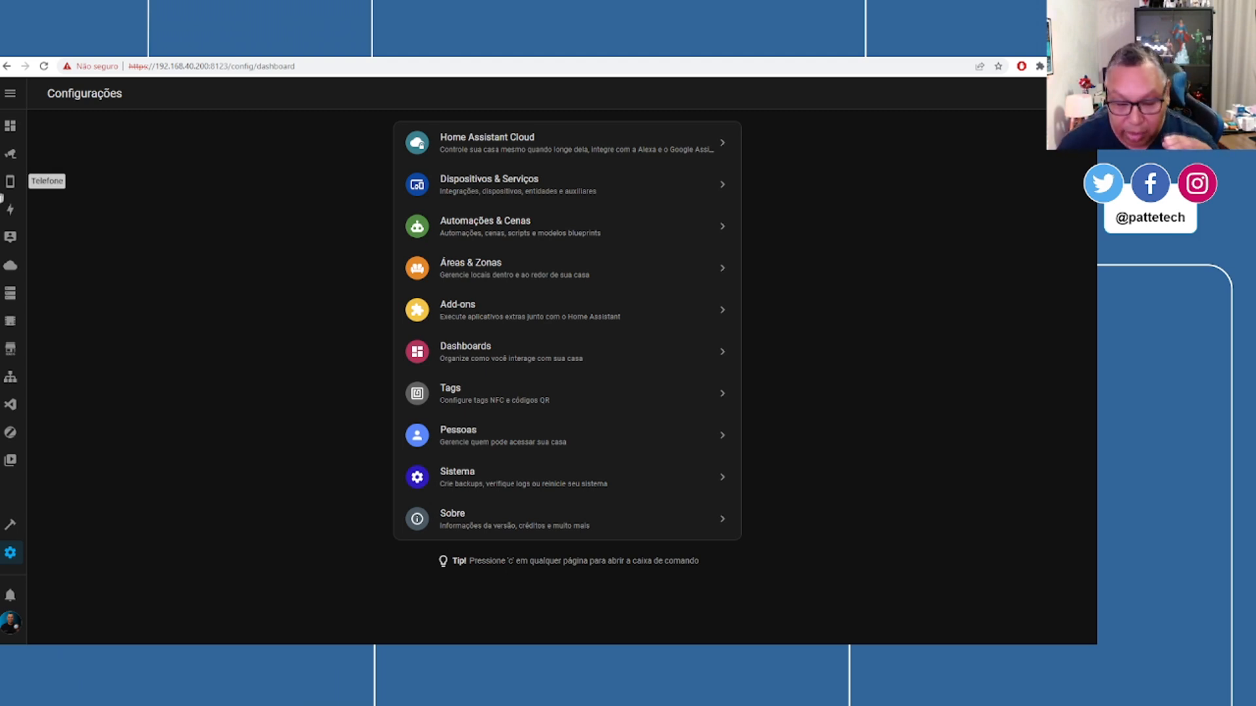
- Return to the main dashboard and view the weather station page with its rain readings
left_click(9, 125)
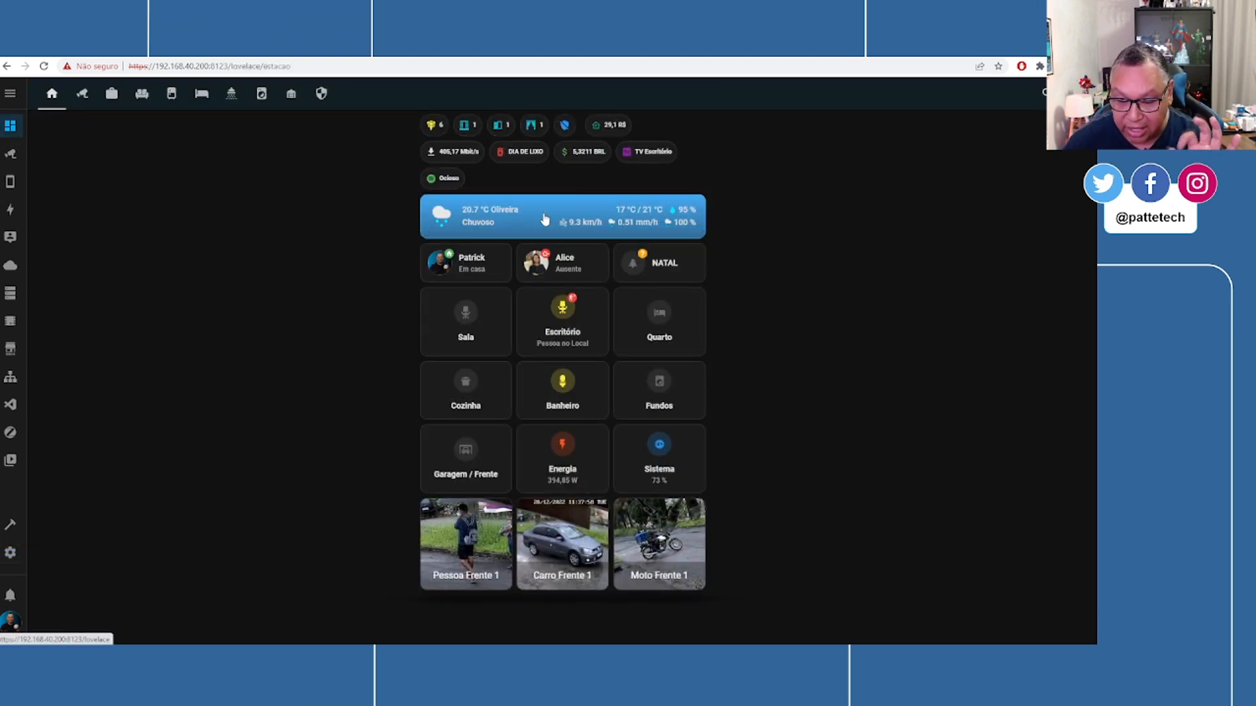
left_click(543, 217)
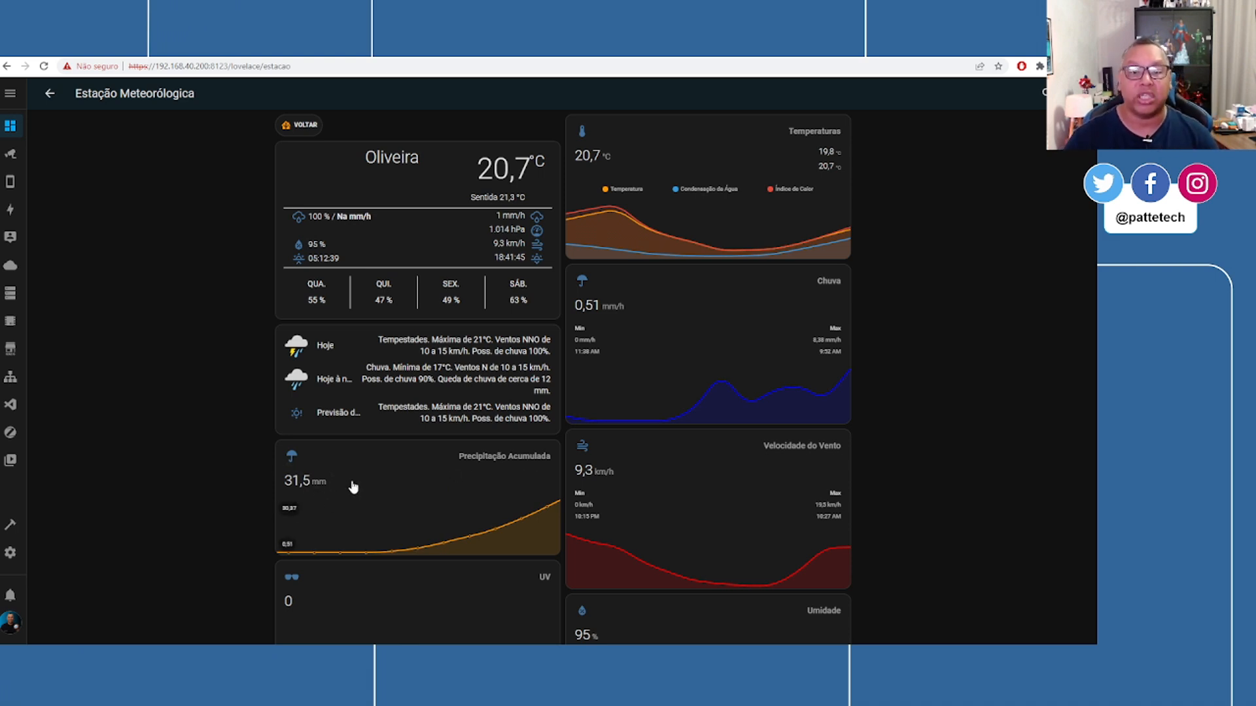
- Switch to Node-RED and add a current state node to Flow 1 for the entity sensor.wupws_preciprate
left_click(21, 387)
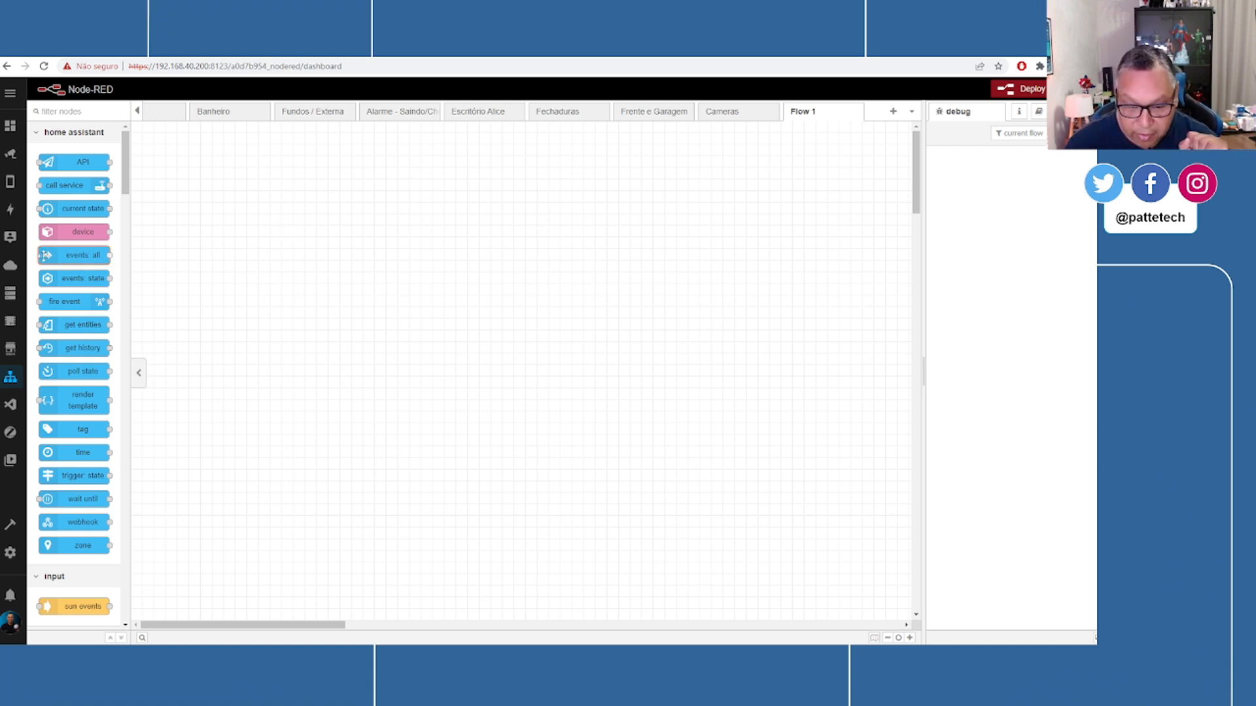
left_click_drag(83, 208, 214, 263)
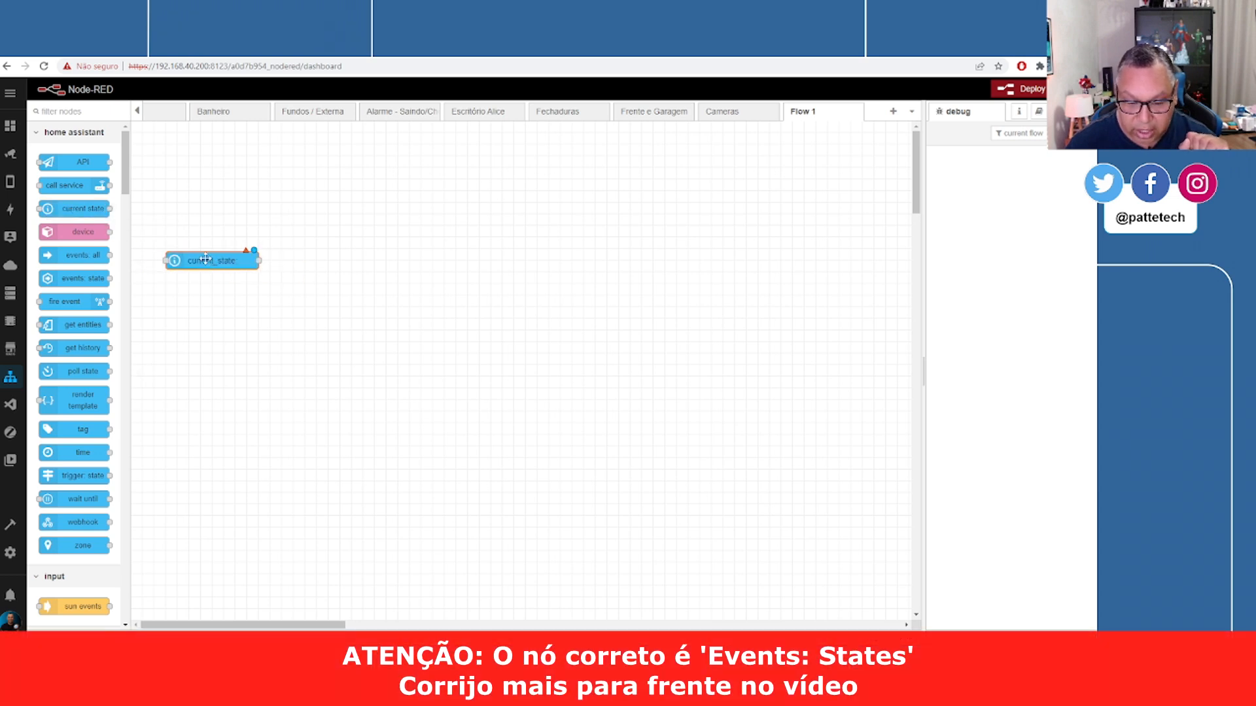
double_click(211, 261)
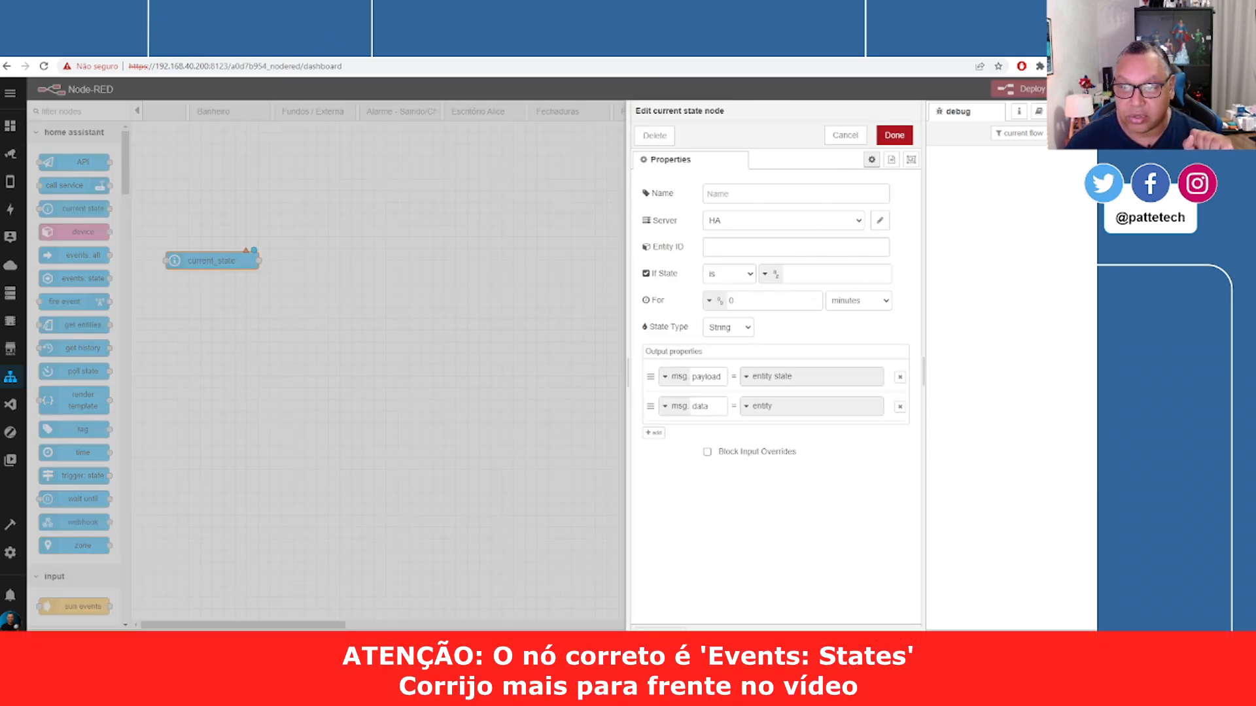
left_click(753, 246)
type("sensor.wupws_preciprate")
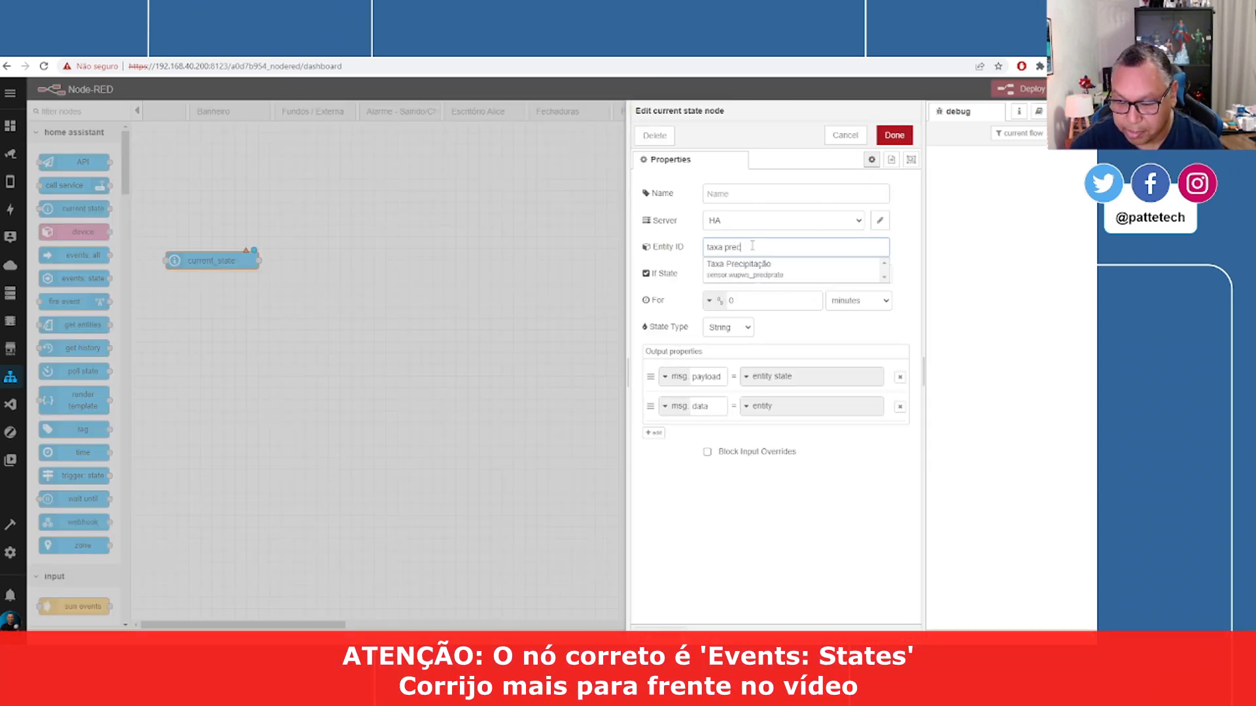
key("Down")
key("Return")
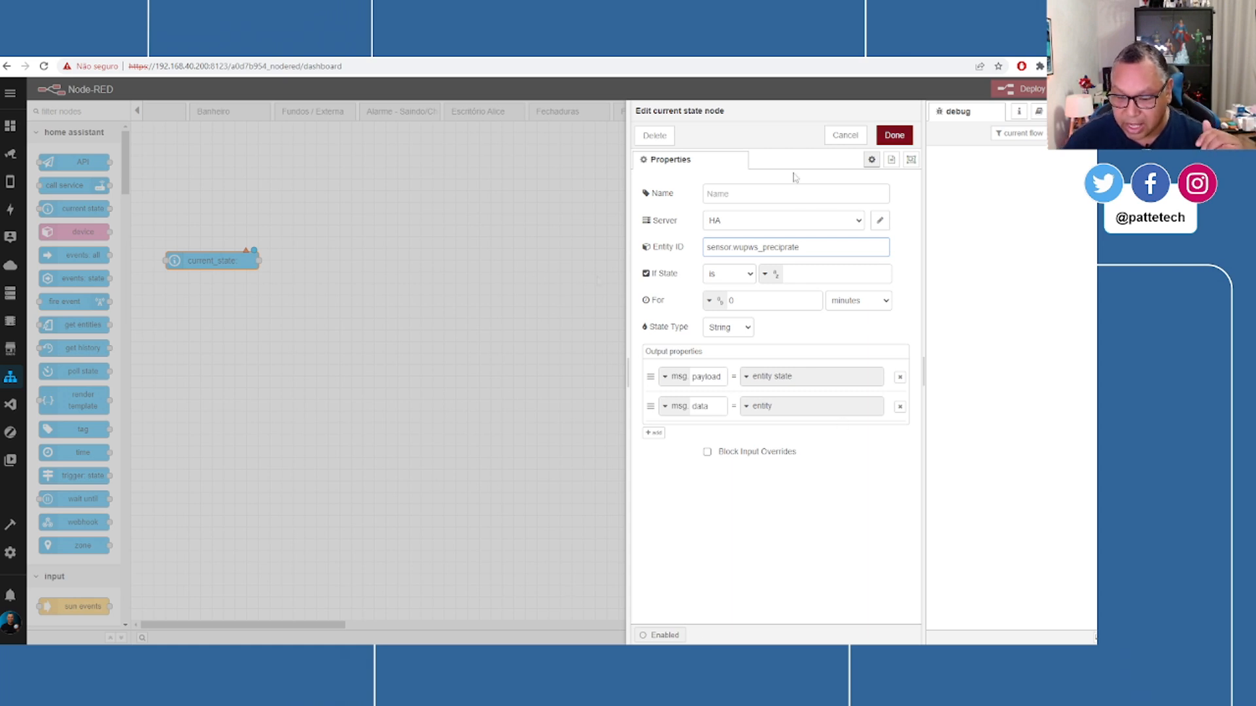
- Set the rain node's state condition to greater than 0 and name it Chovendo?
left_click(729, 274)
left_click(735, 326)
left_click(813, 268)
left_click(759, 197)
type("Chovendo?")
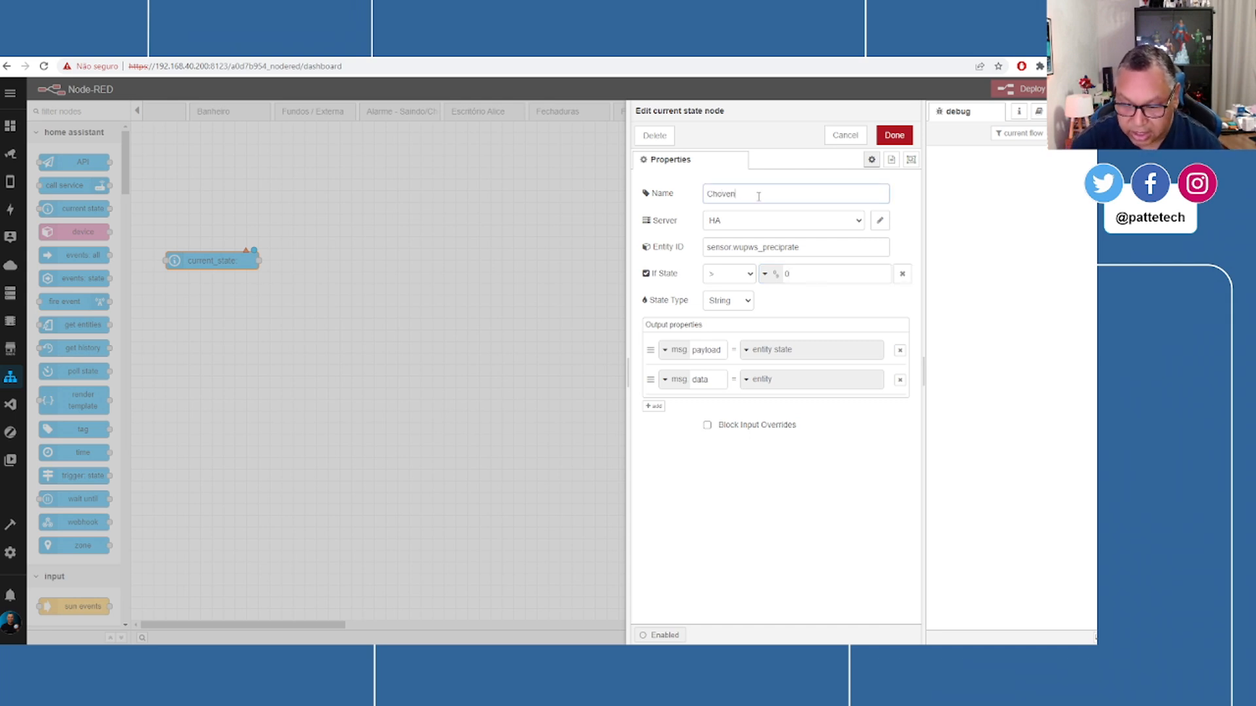
left_click(894, 135)
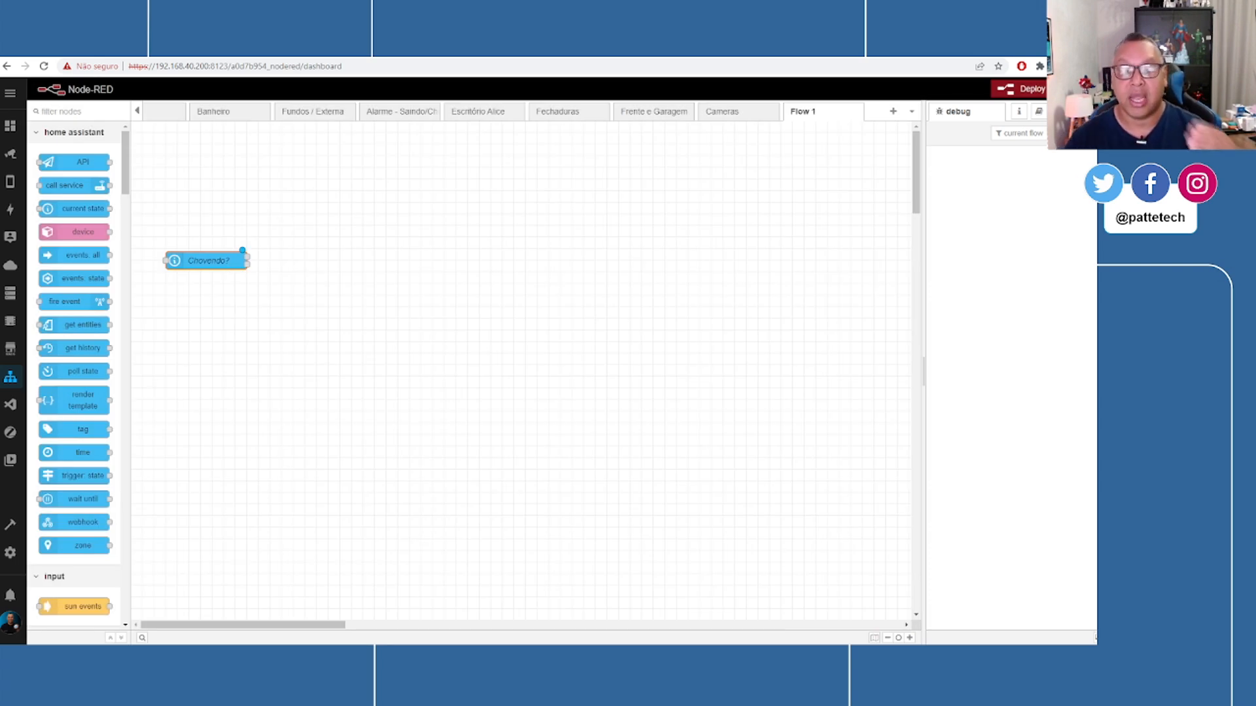
- Add a second current state node beside Chovendo? and assign it the entity sensor.janelas_abertas
left_click_drag(72, 208, 303, 261)
double_click(303, 261)
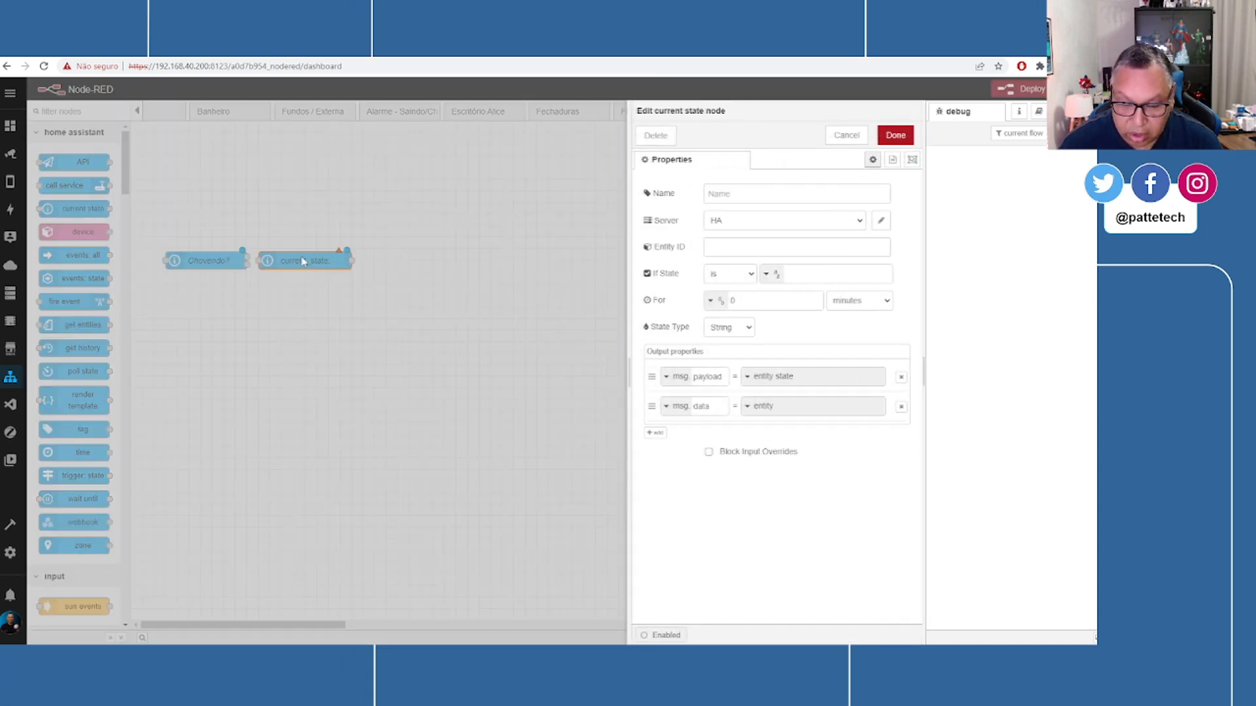
left_click(757, 240)
type("jabe")
key("BackSpace")
key("BackSpace")
type("ne")
left_click(719, 262)
- Set the open-windows node's state condition to the greater-than comparison and save the node
left_click(731, 274)
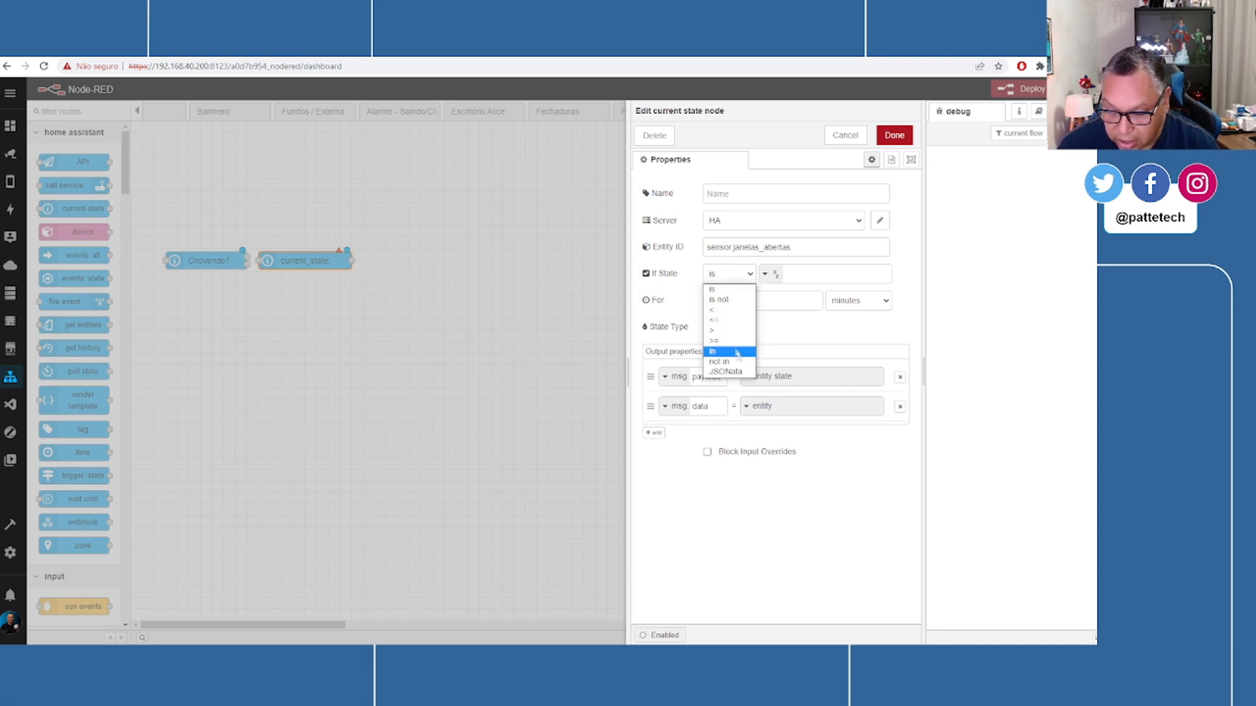
left_click(732, 319)
left_click(729, 274)
left_click(727, 330)
left_click(801, 274)
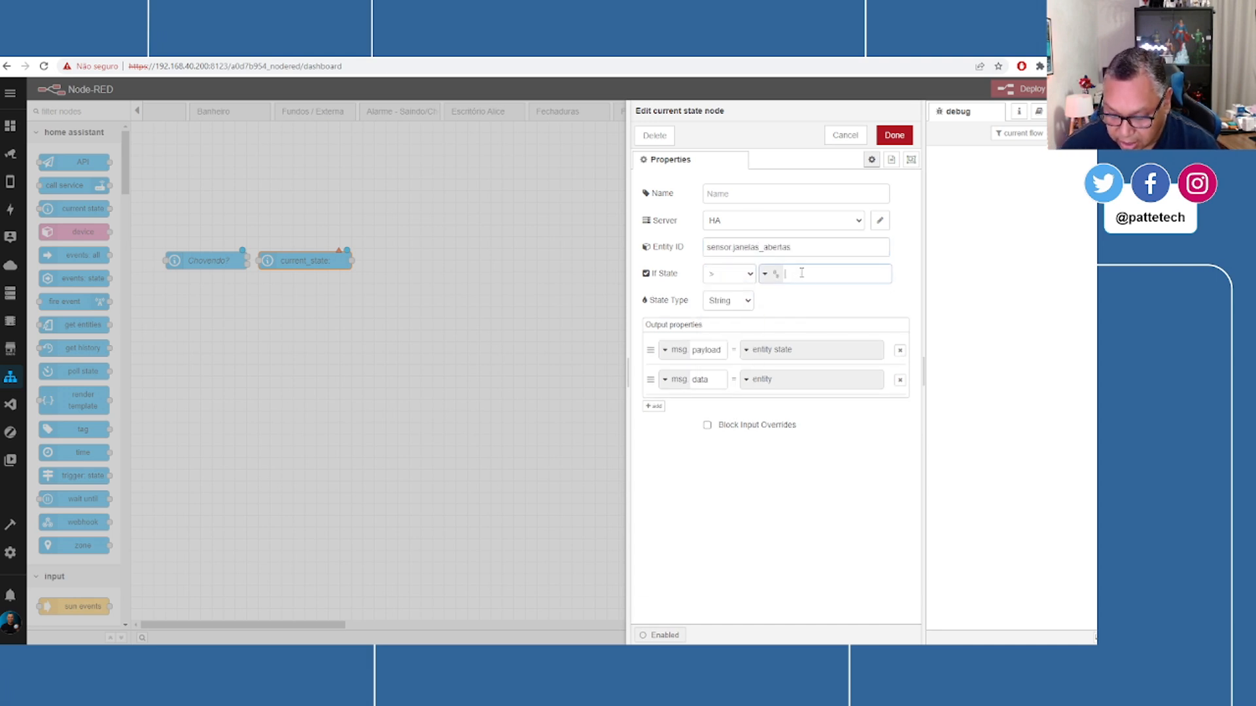
left_click(891, 135)
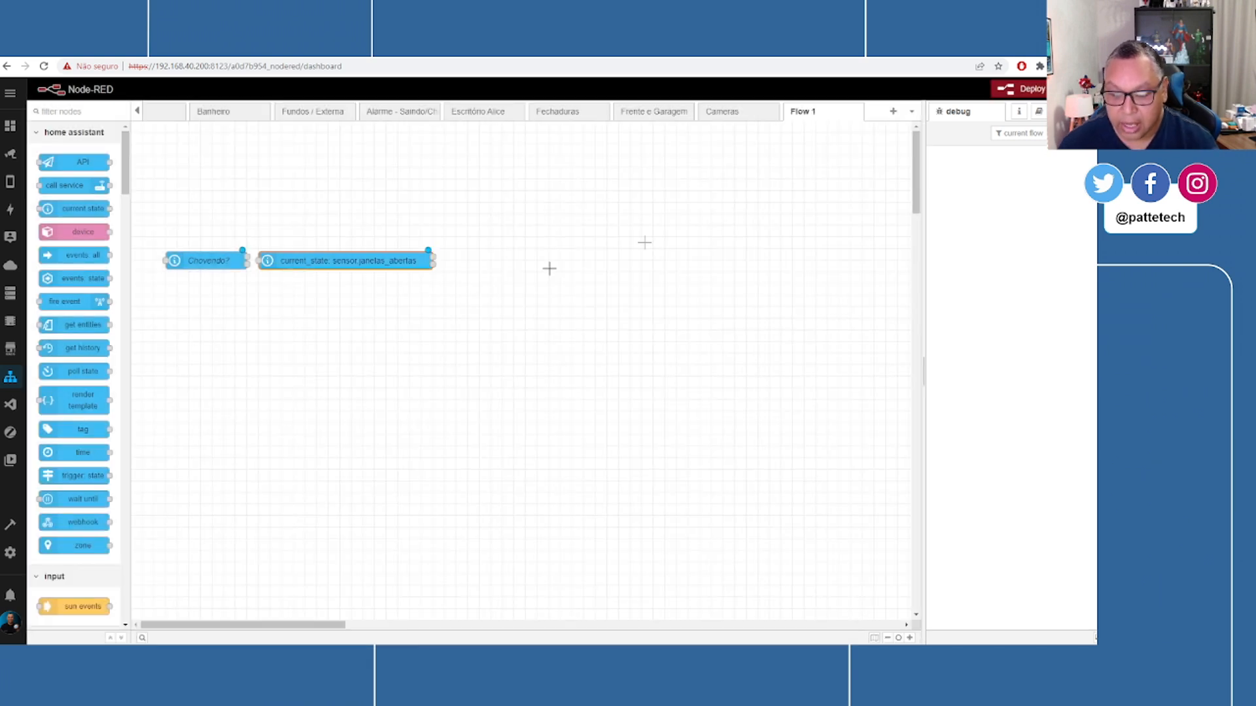
- Name the second node Janelas Abertas and wire the first output of Chovendo? to it
left_click_drag(357, 265, 379, 265)
double_click(363, 262)
left_click(893, 135)
left_click_drag(256, 259, 283, 261)
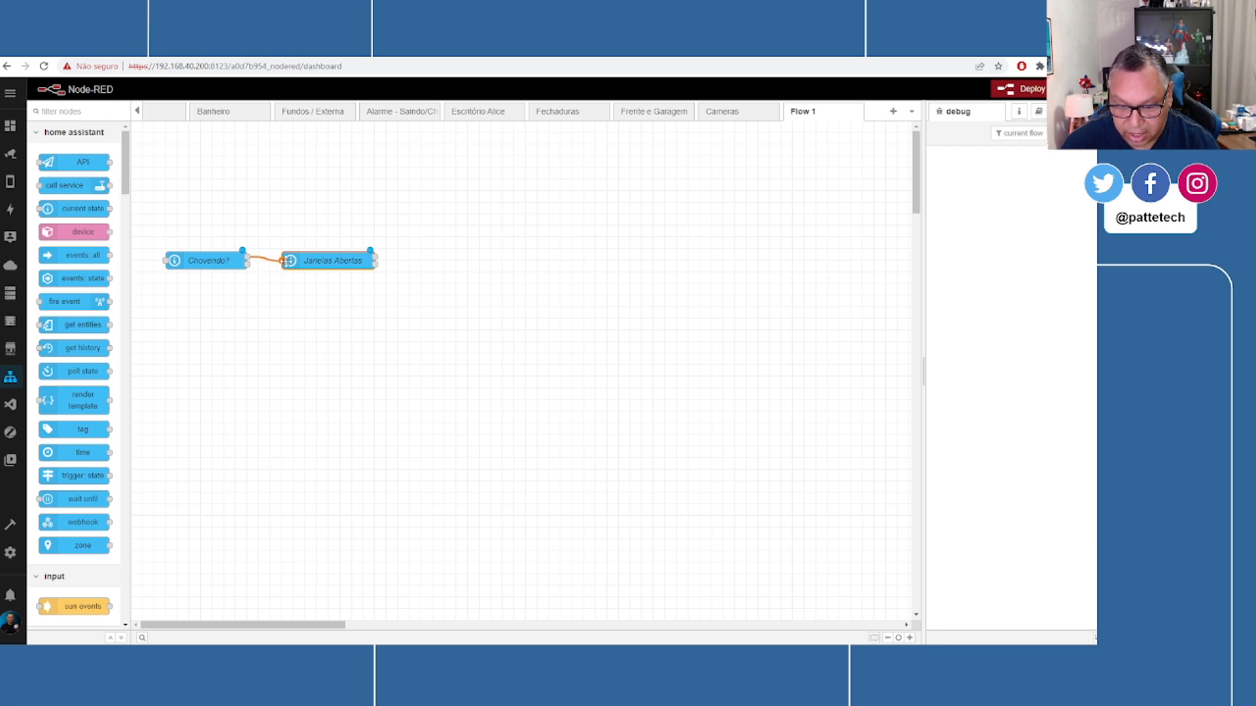
left_click(318, 261)
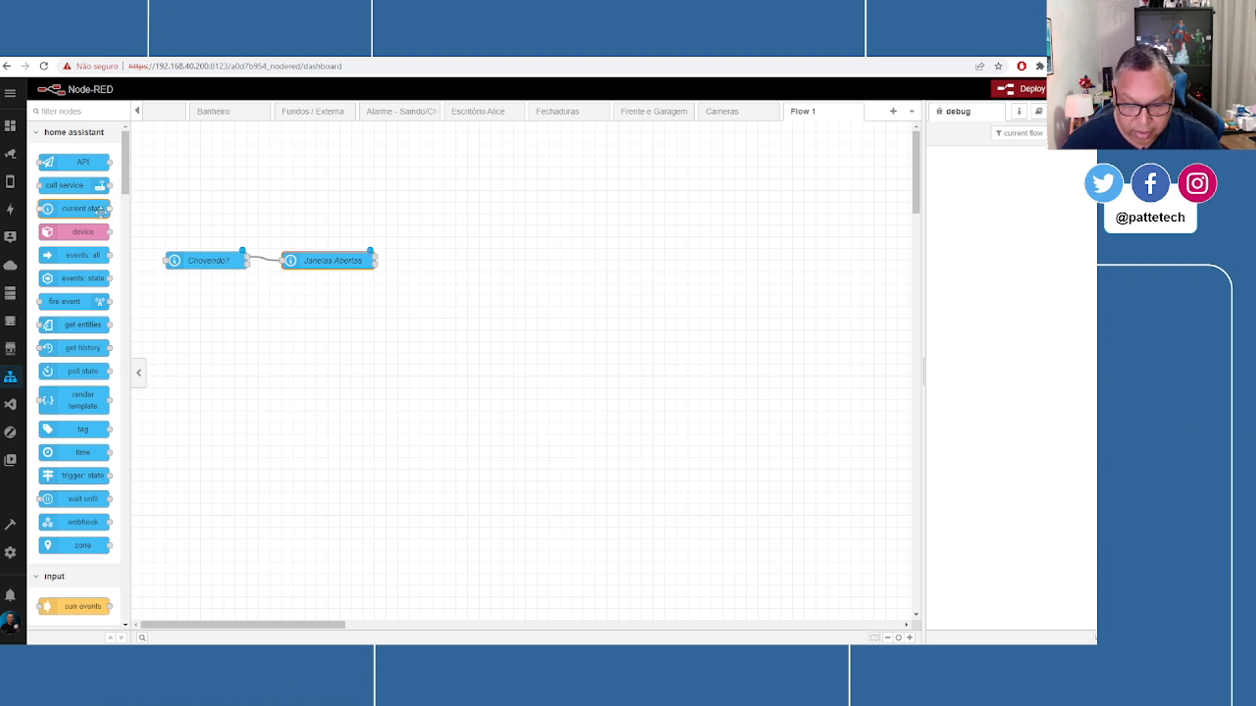
- Add a third current state node named familia and assign it the entity group.grupo_familia
left_click_drag(81, 209, 444, 262)
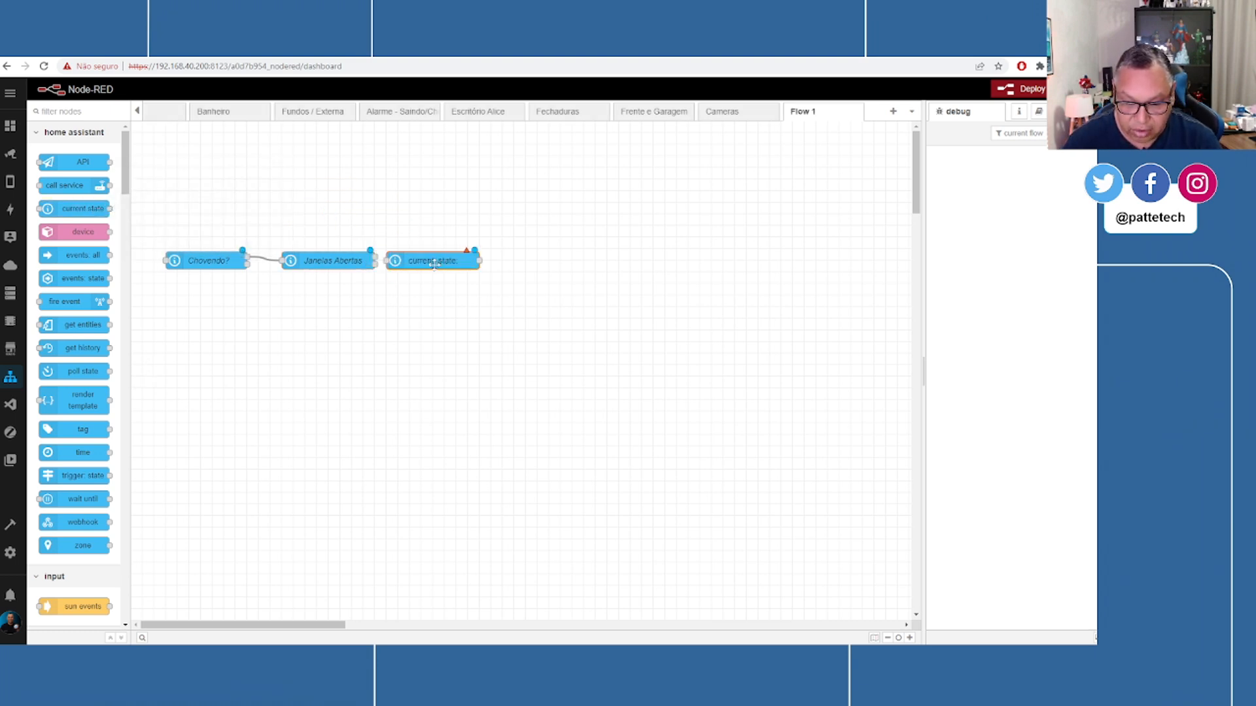
double_click(444, 262)
type("familia")
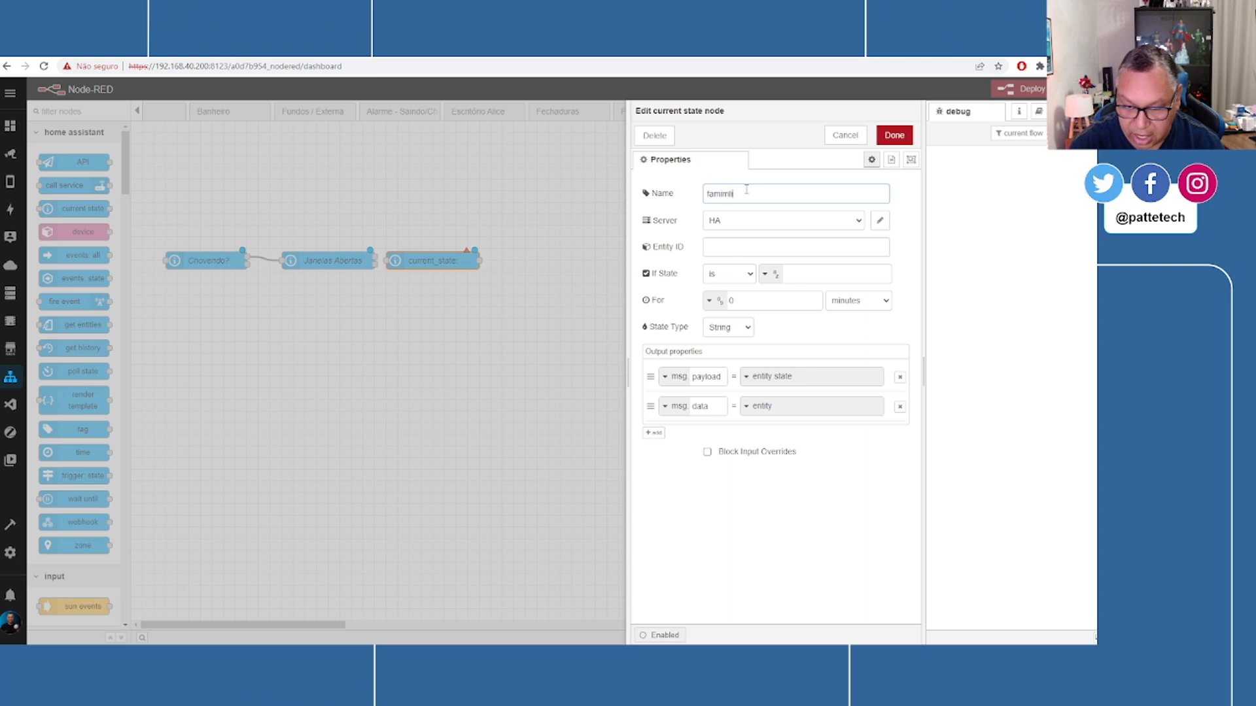
left_click(734, 245)
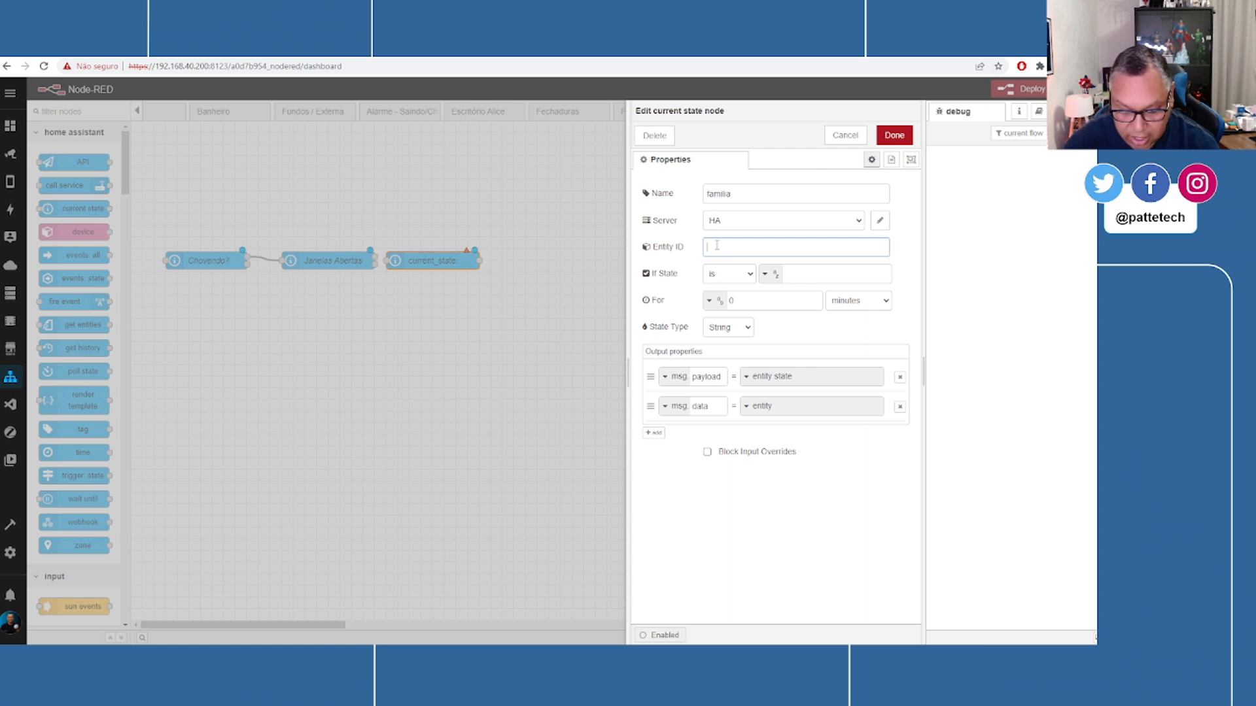
type("famili")
left_click(729, 264)
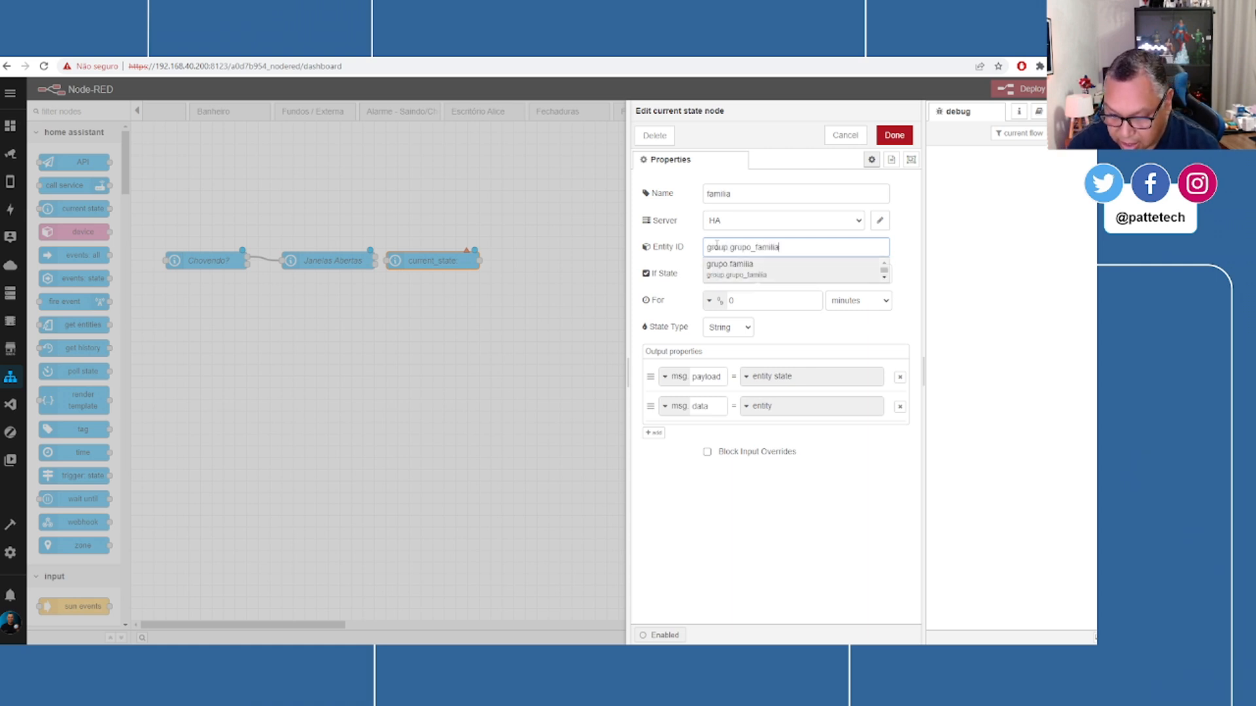
- Set the familia node's state condition to is home and connect it after Janelas Abertas
left_click(798, 274)
type("home")
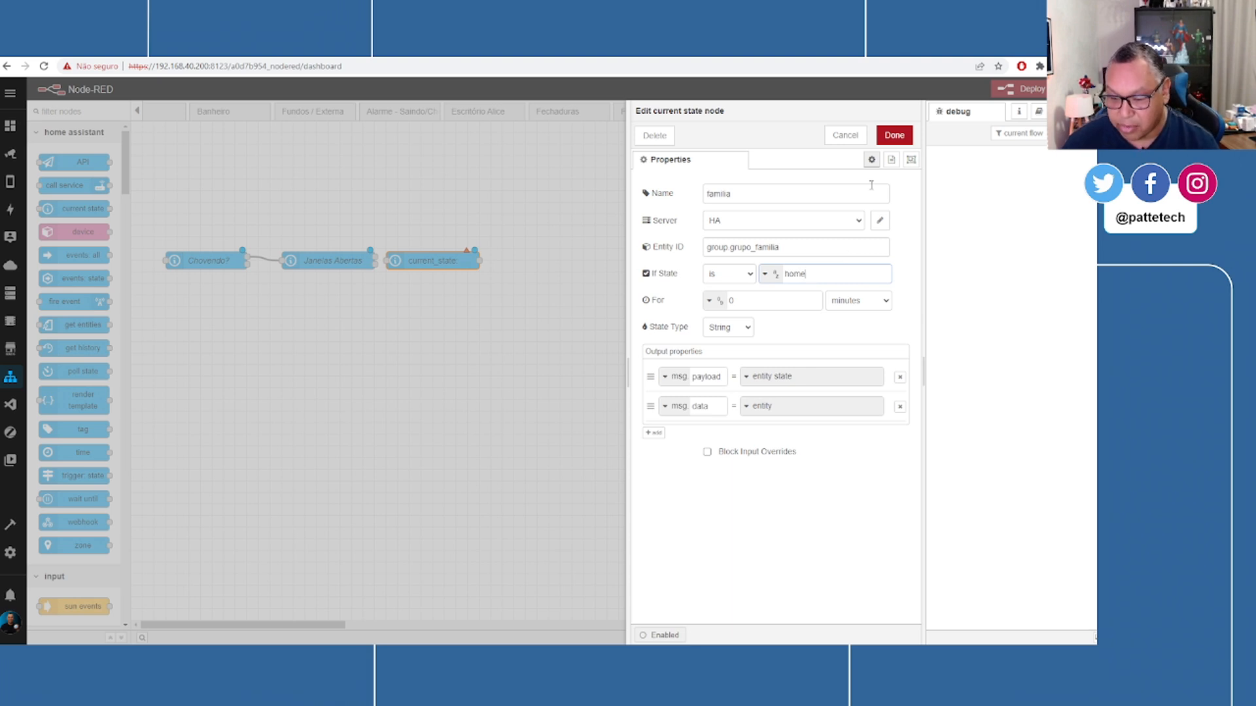
left_click(893, 134)
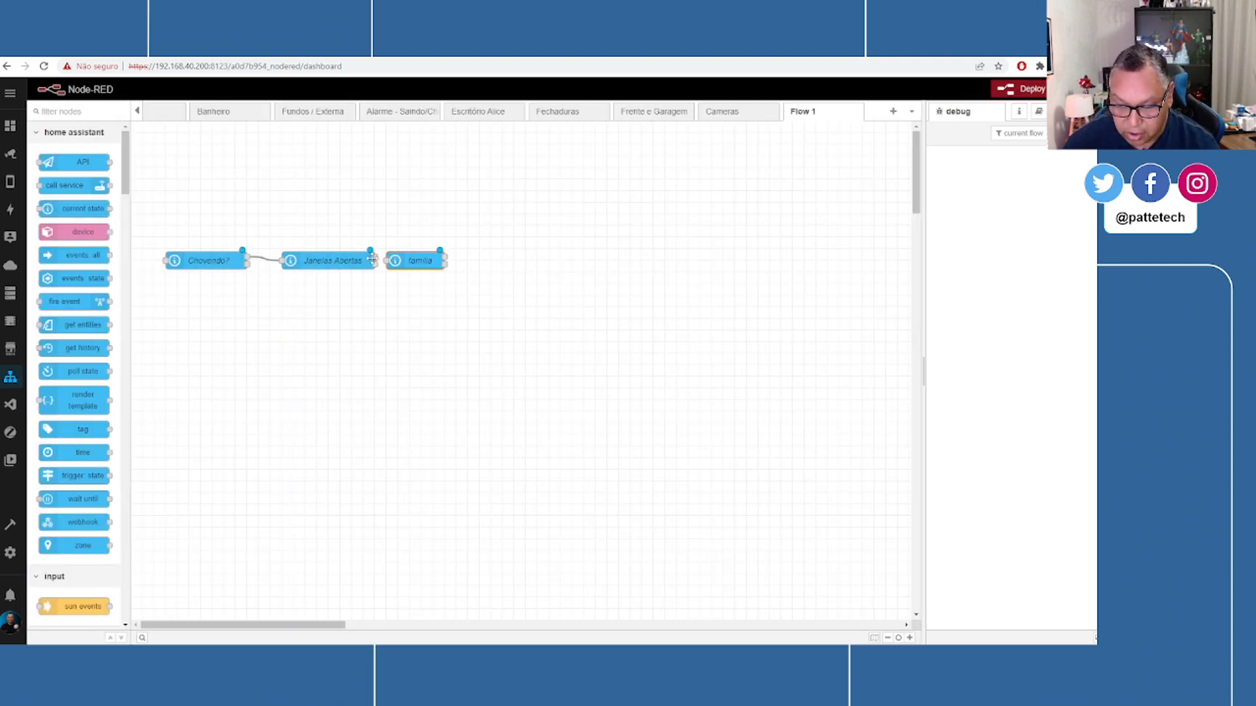
mouse_move(364, 260)
left_mouse_down()
mouse_move(352, 259)
mouse_move(387, 261)
left_mouse_up()
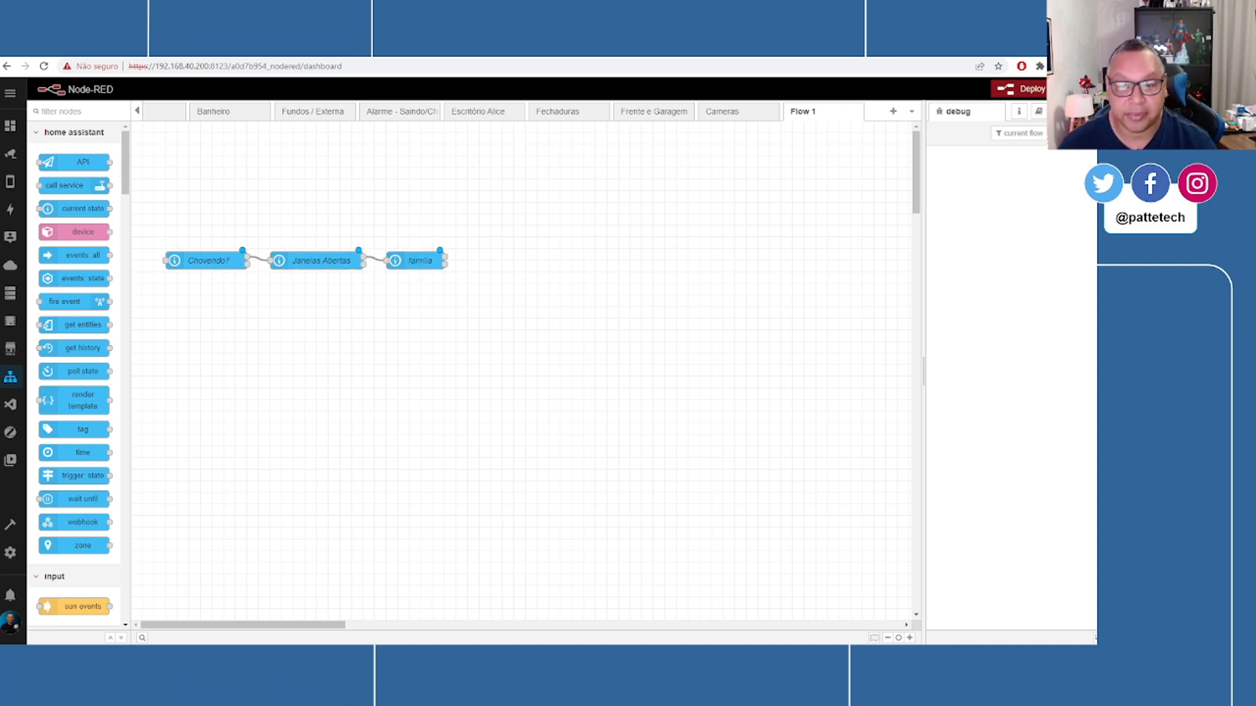
- Add a get entities node connected after familia and name it Janelas
left_click_drag(70, 325, 509, 261)
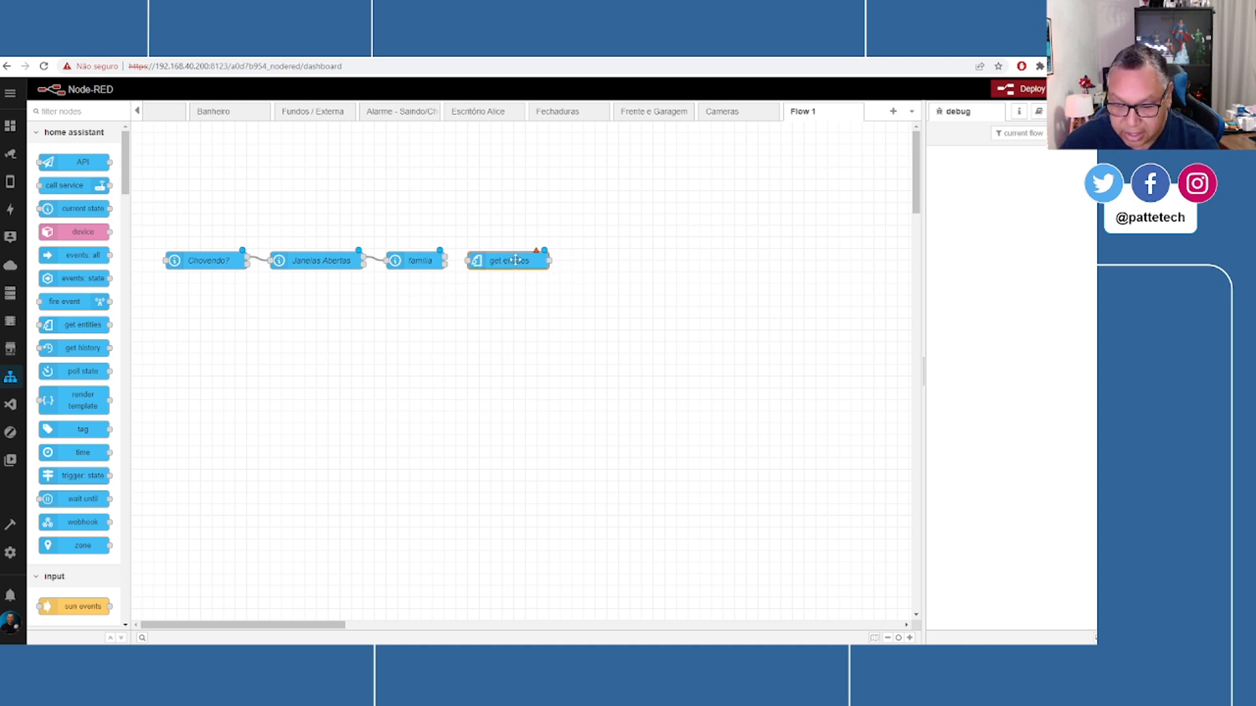
double_click(509, 261)
type("Janelas")
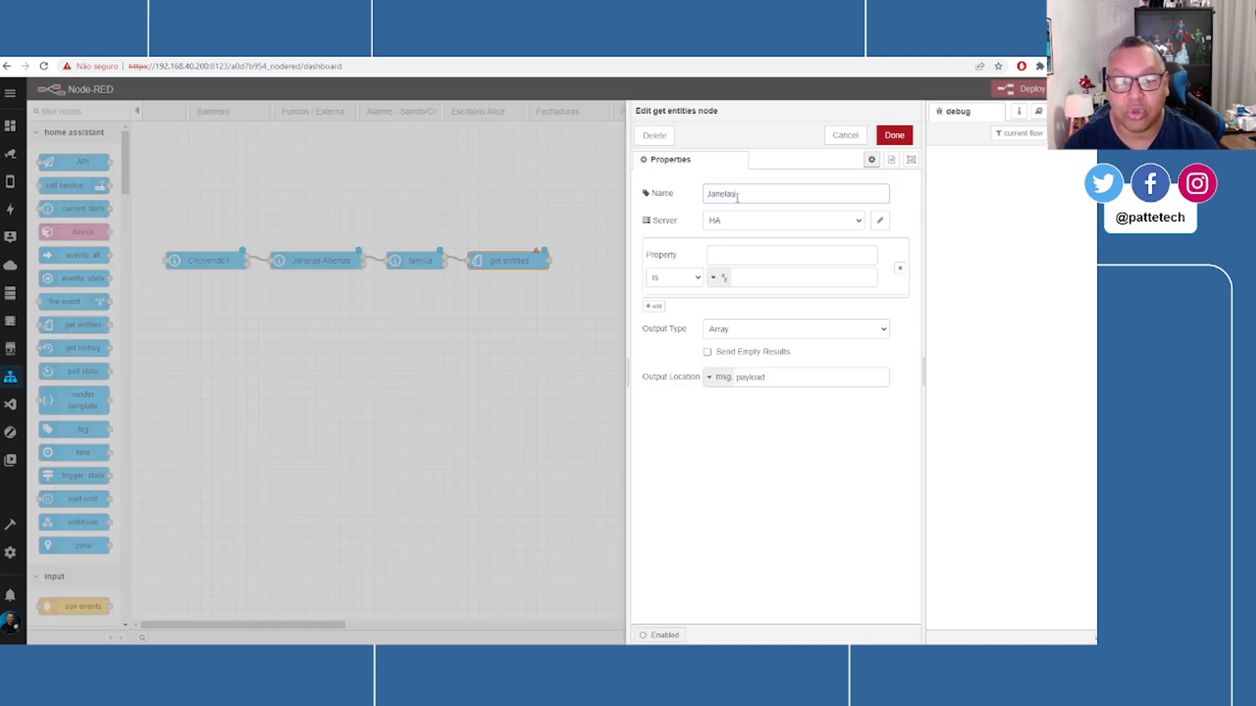
- Set the Janelas node's first condition to entity_id in group binary_sensor.janelas
left_click(732, 255)
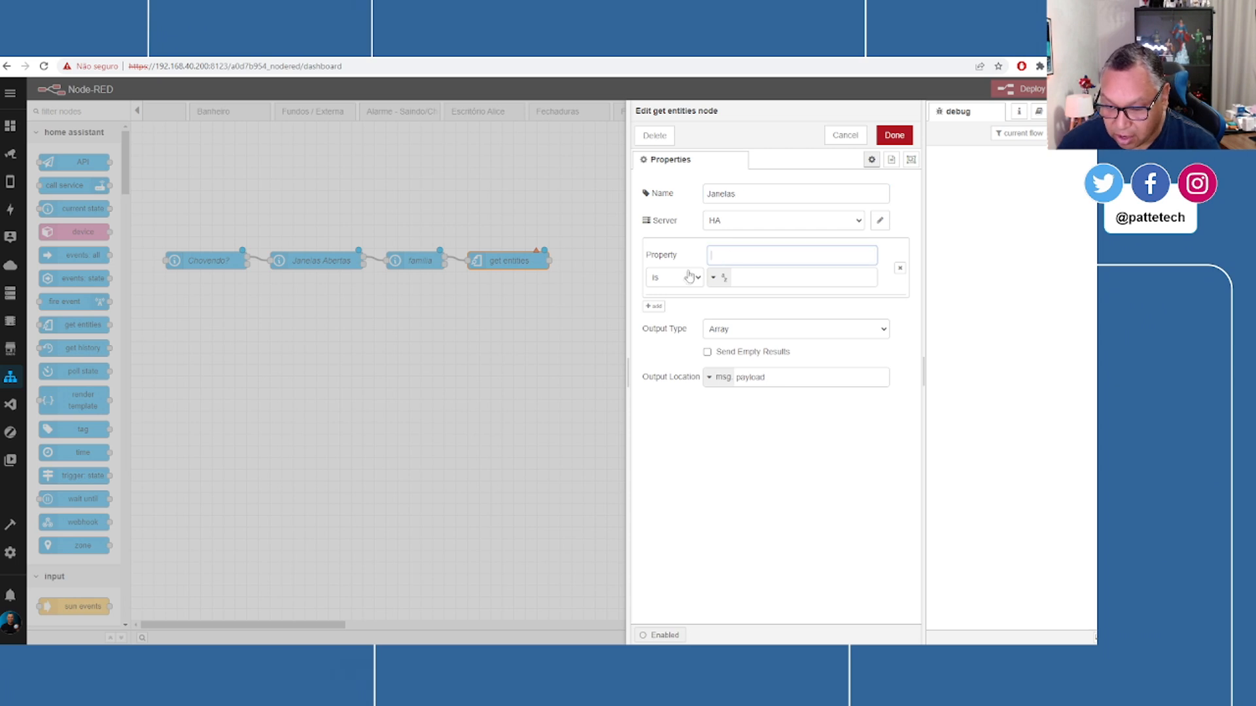
type("ent")
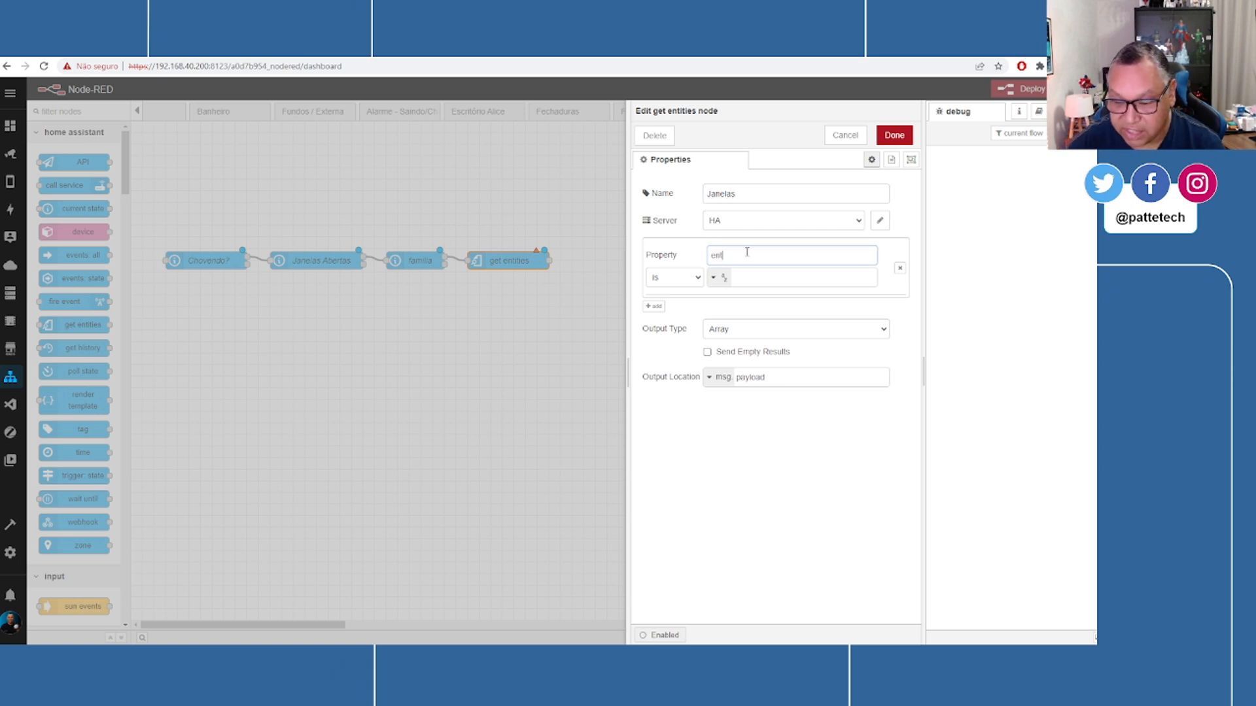
type("ity_id")
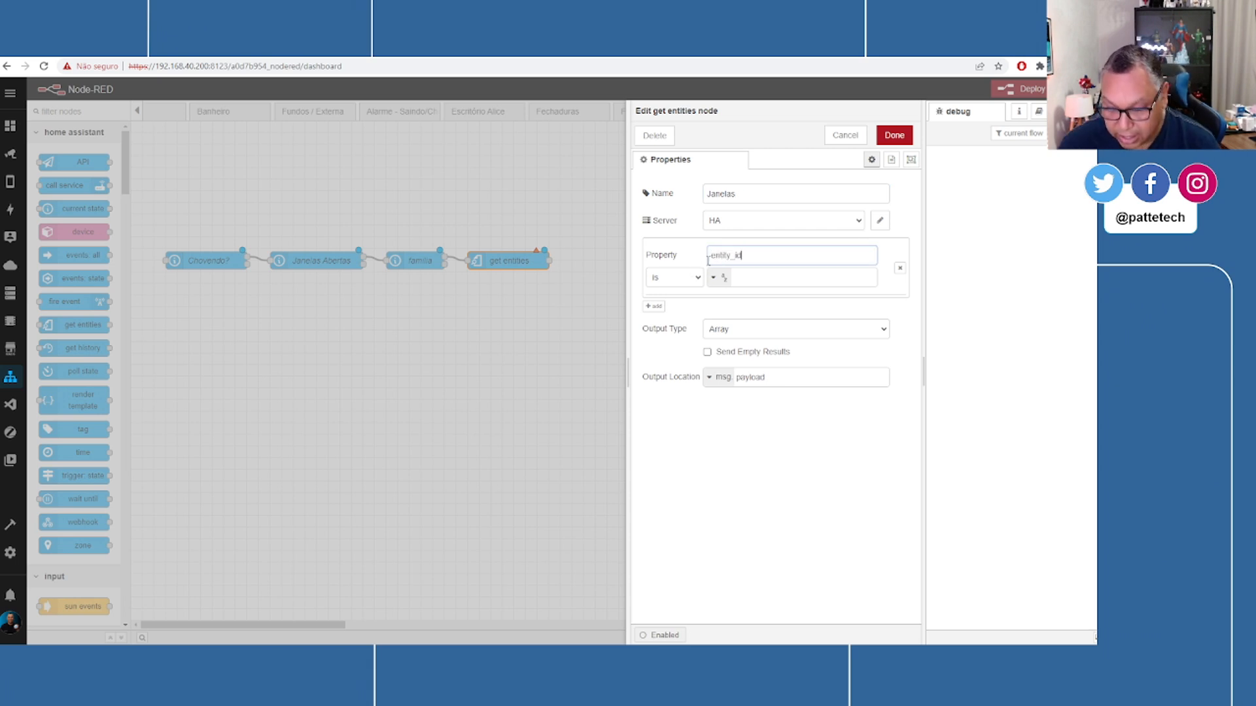
left_click(681, 278)
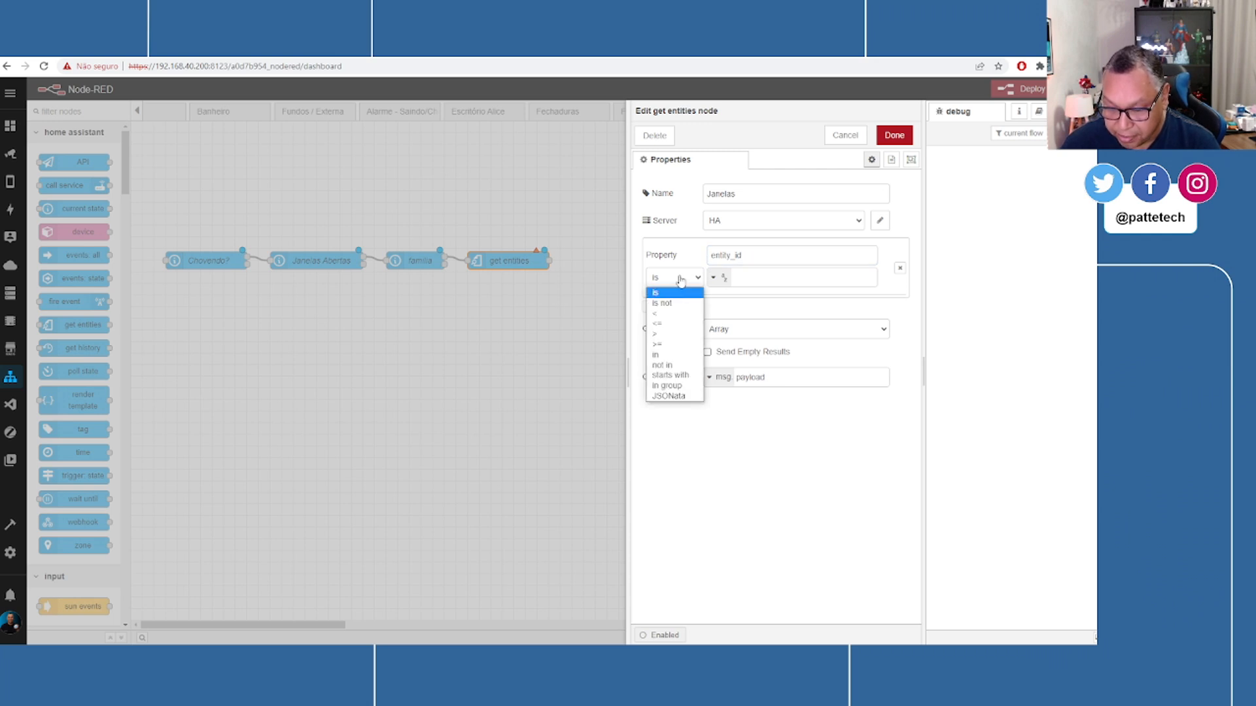
left_click(667, 385)
left_click(769, 277)
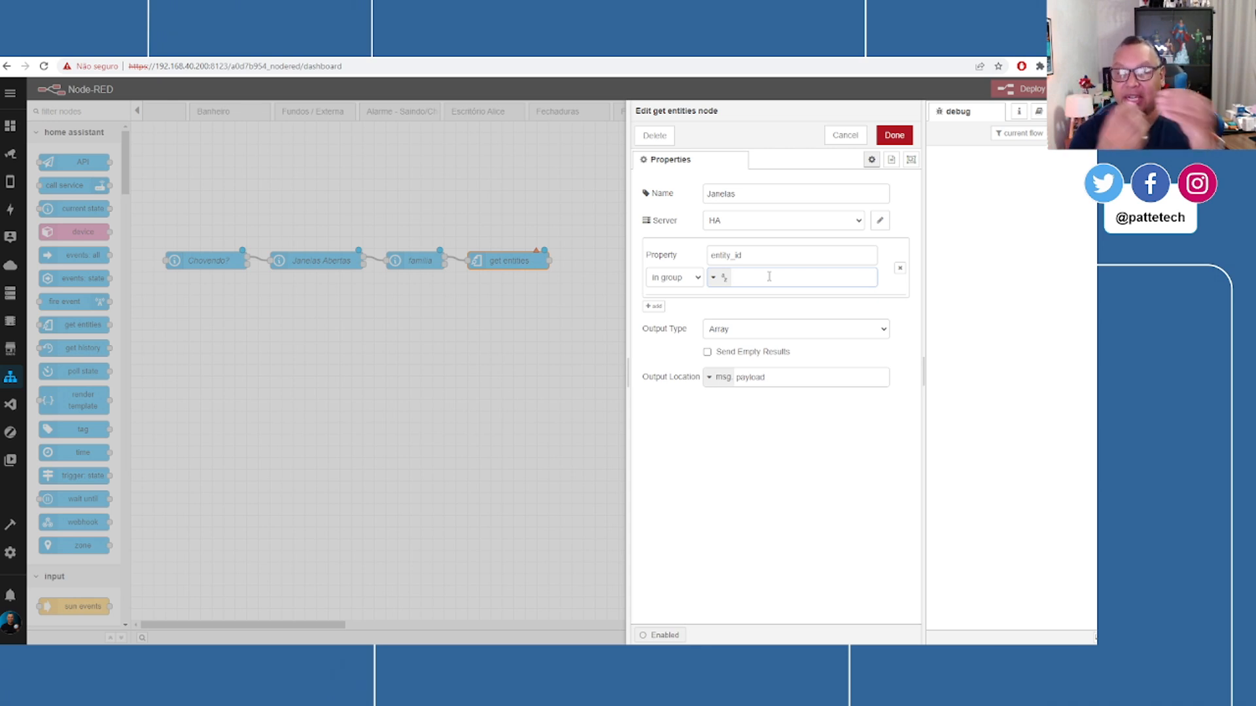
type("binar")
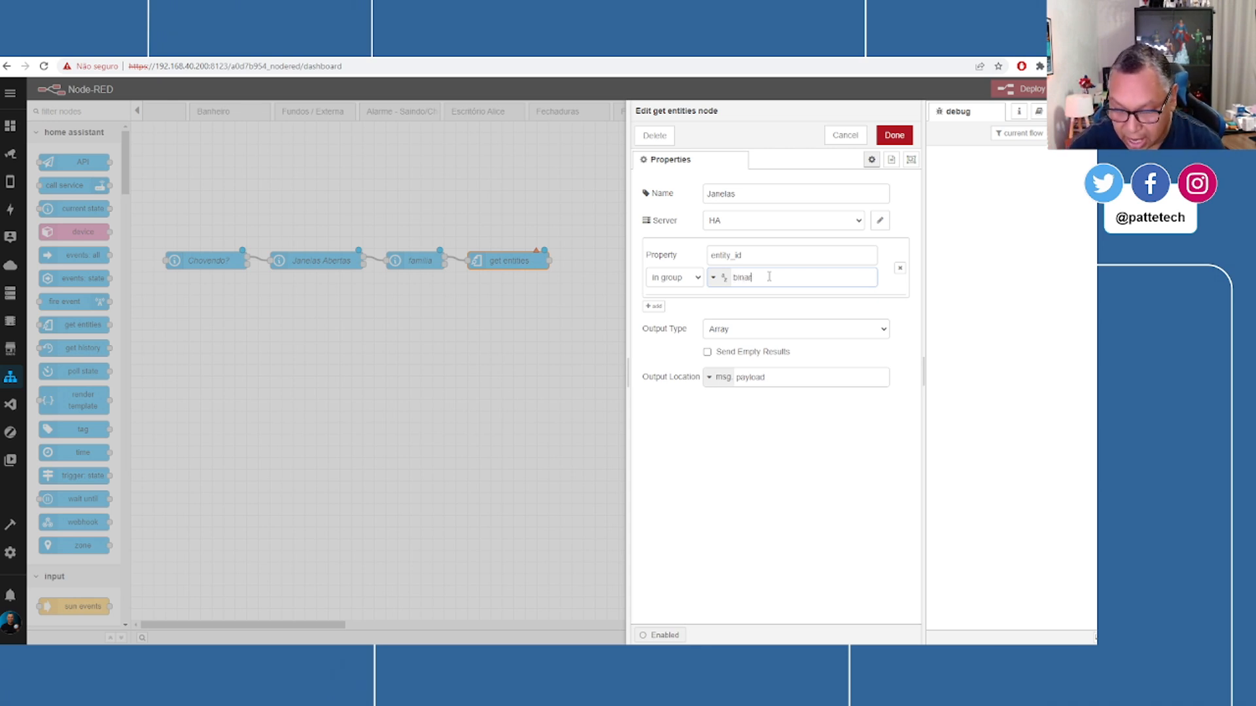
type("y_sensor.")
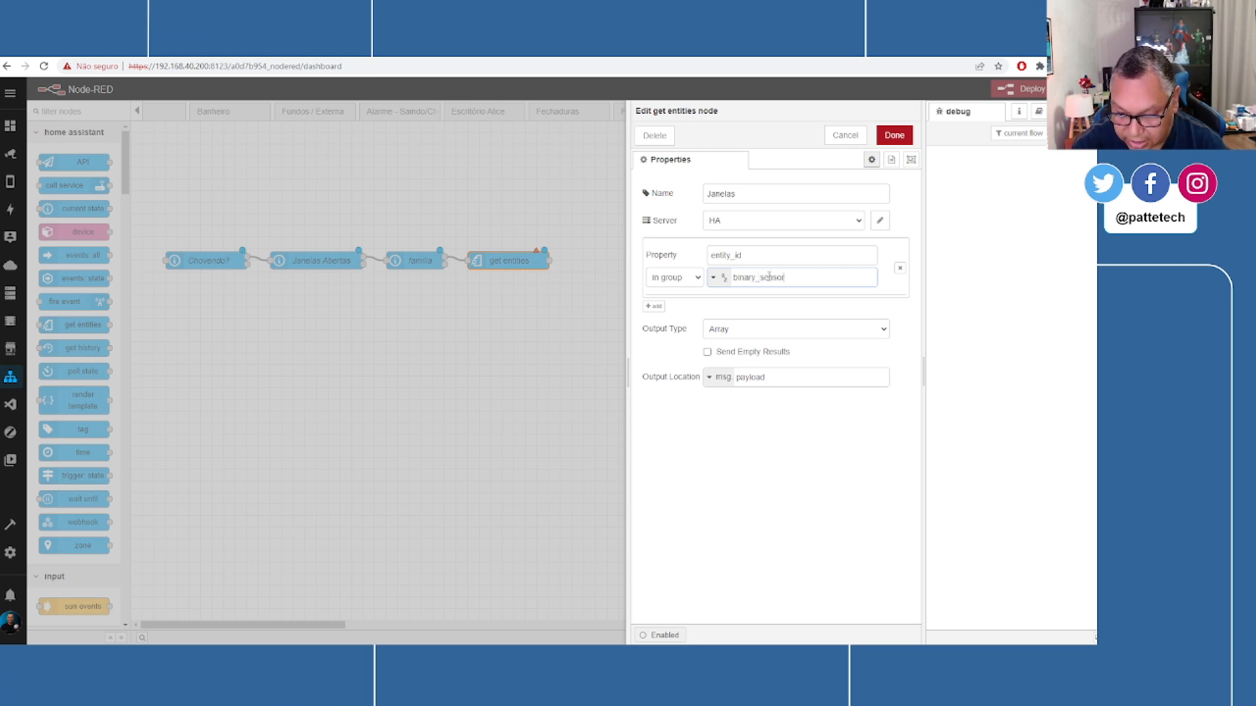
type("janelas")
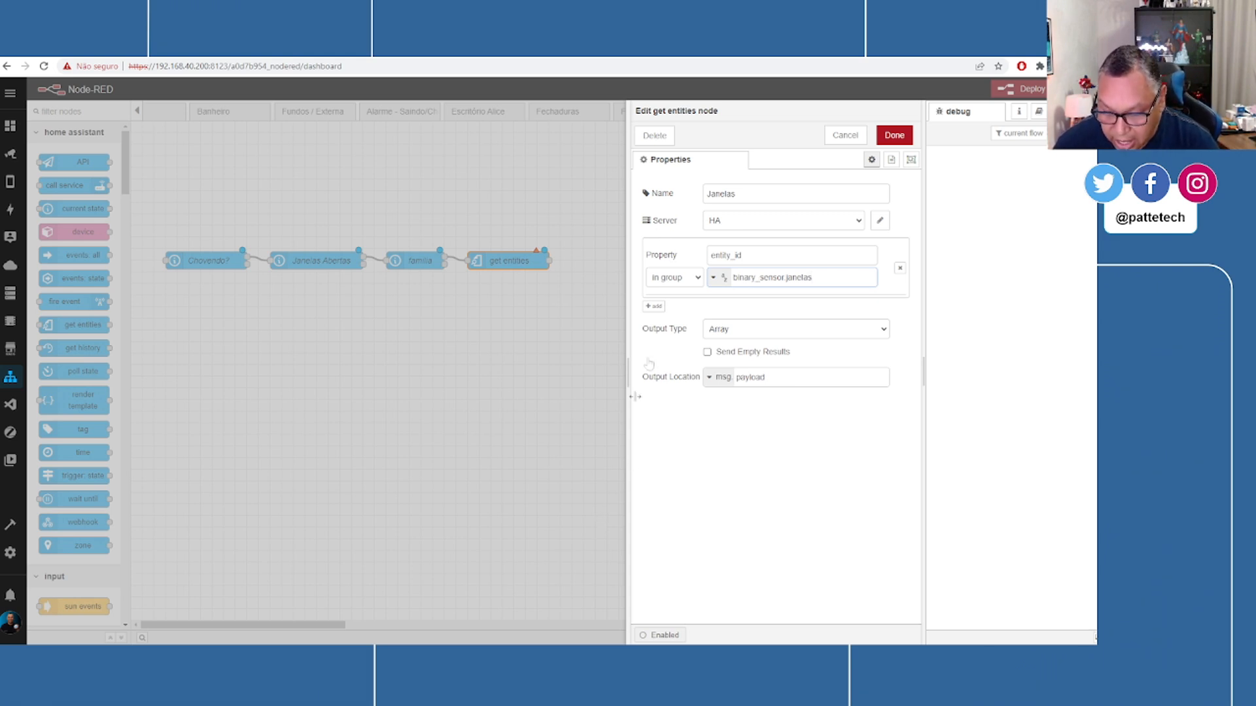
- Add a second condition to the Janelas node requiring state is on, and save the node
left_click(654, 306)
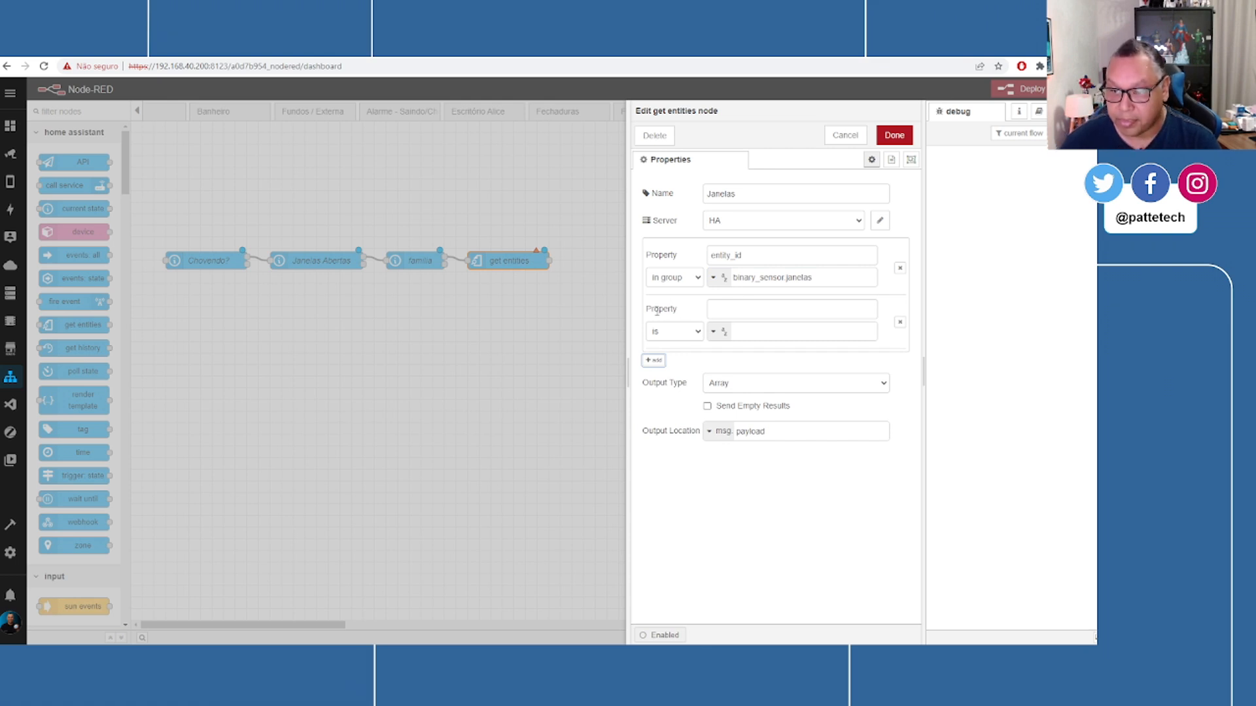
left_click(732, 310)
type("state")
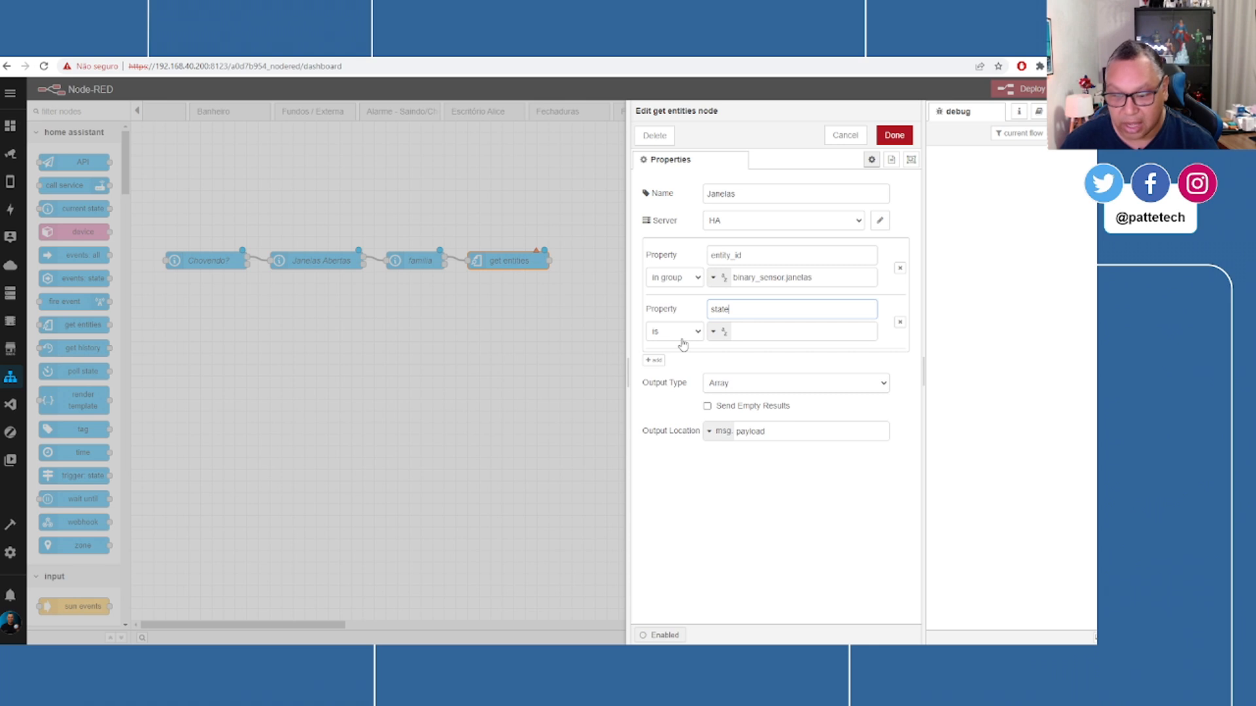
left_click(786, 326)
type("on")
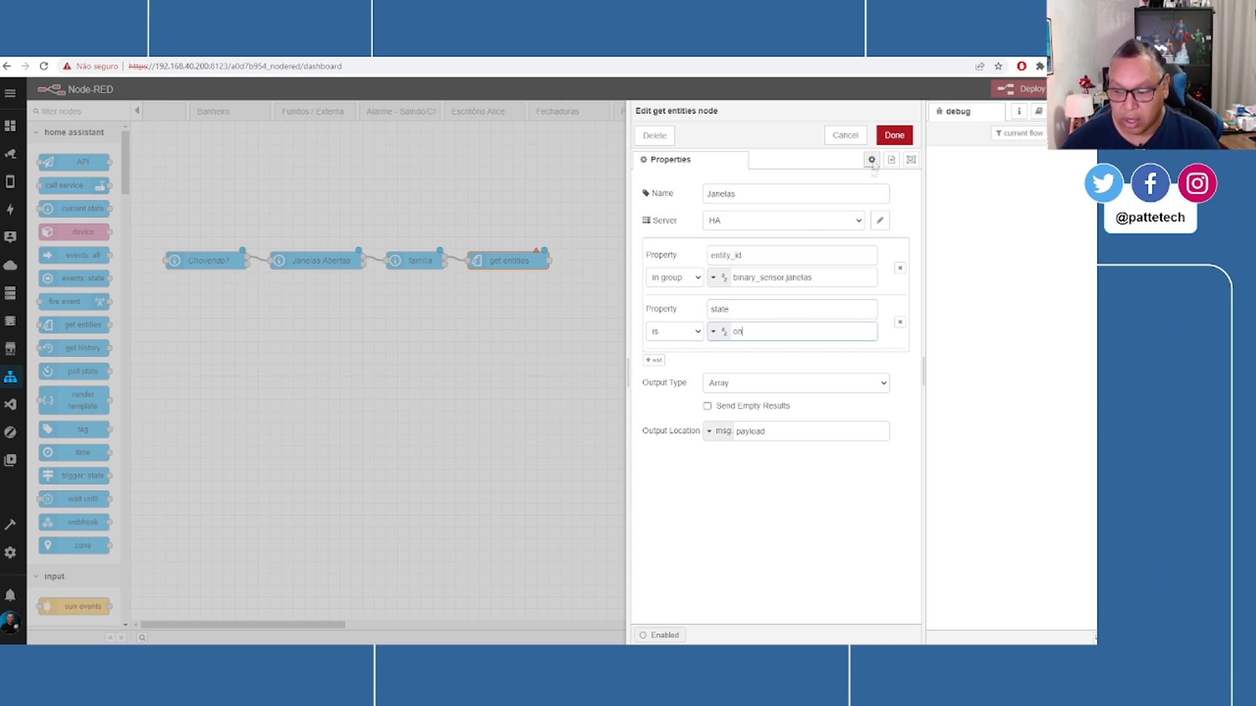
left_click(895, 135)
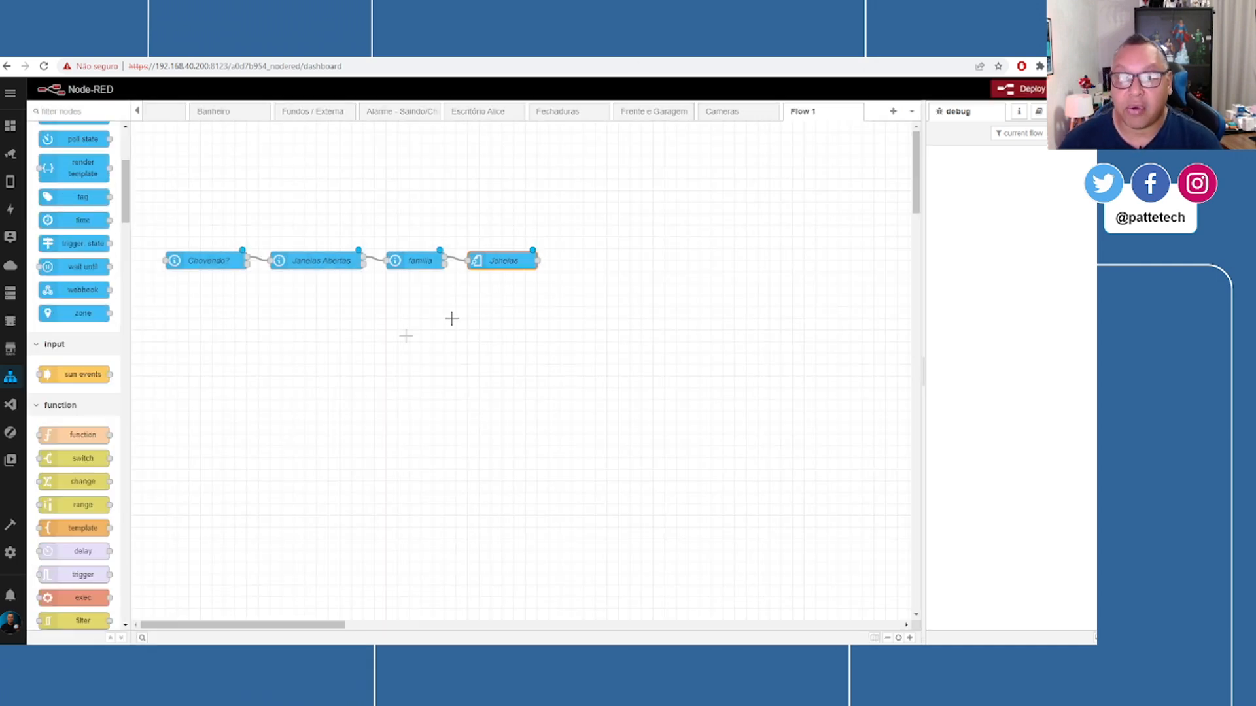
- Add a template node connected after Janelas and clear its default template text
left_click_drag(82, 528, 584, 268)
double_click(589, 262)
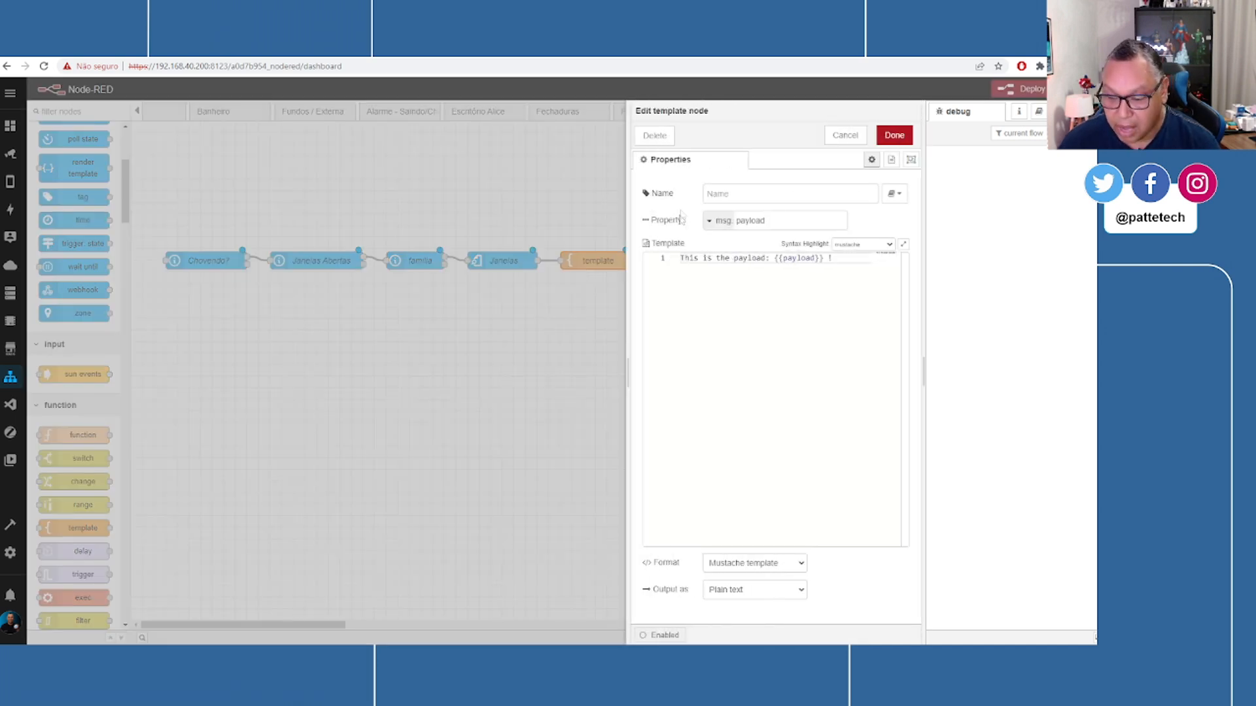
left_click_drag(834, 259, 677, 259)
key("Delete")
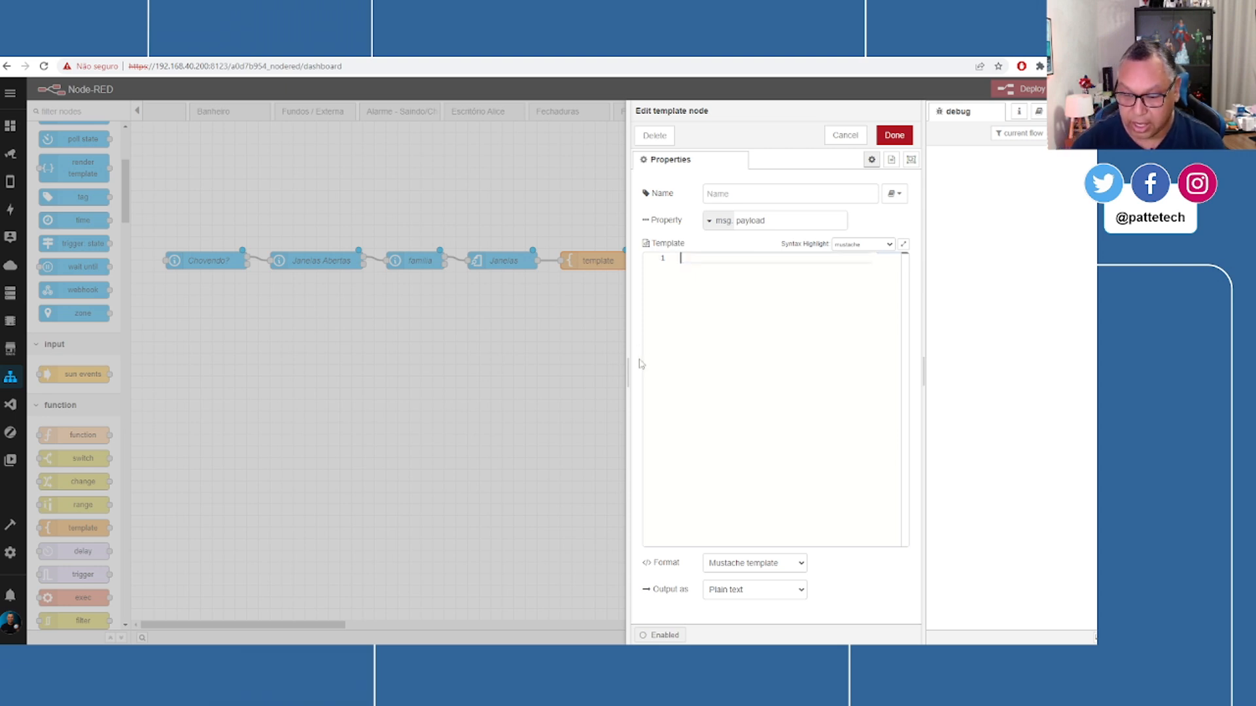
- Enter {{payload.attributes.friendly_name}} as the template node's content and save the node
type("{{")
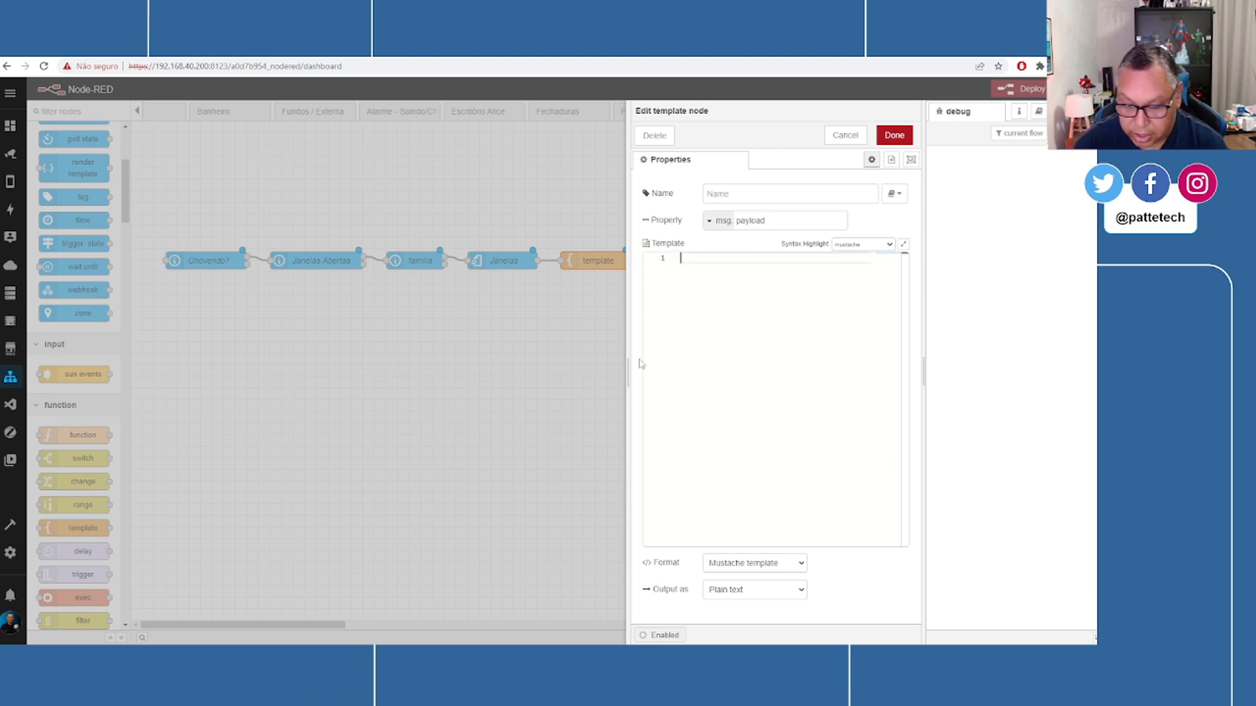
type("payload")
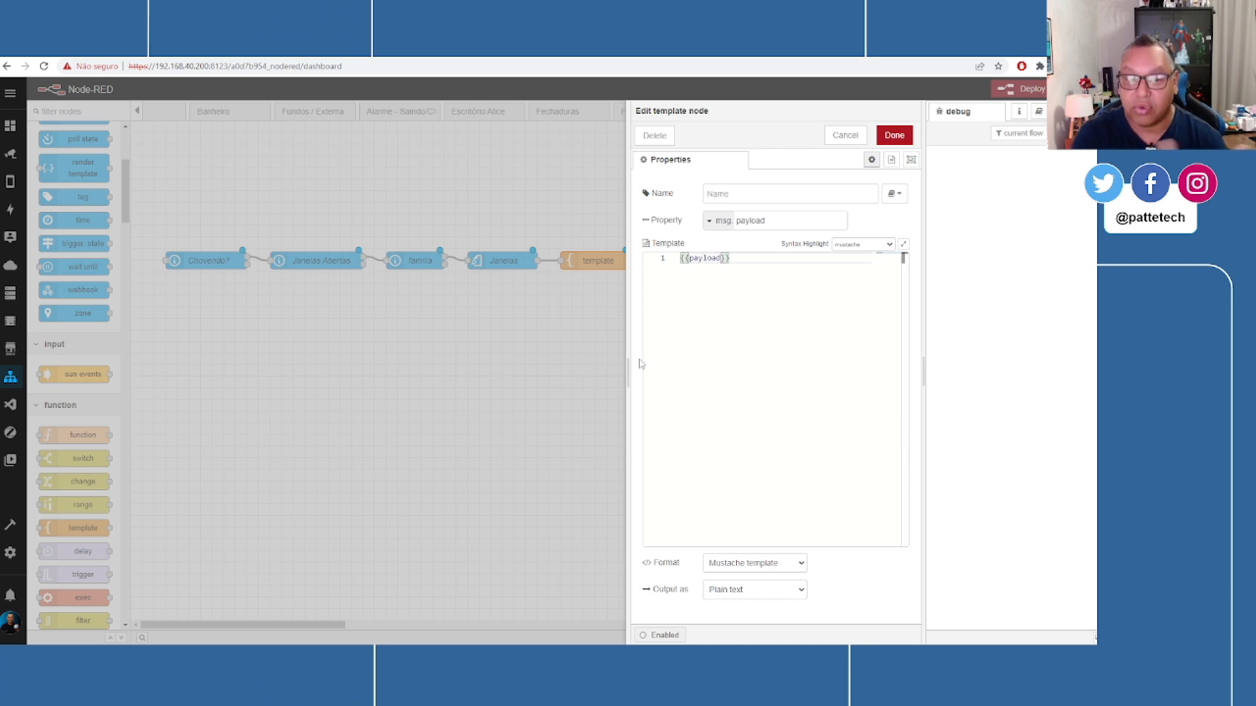
type(".at")
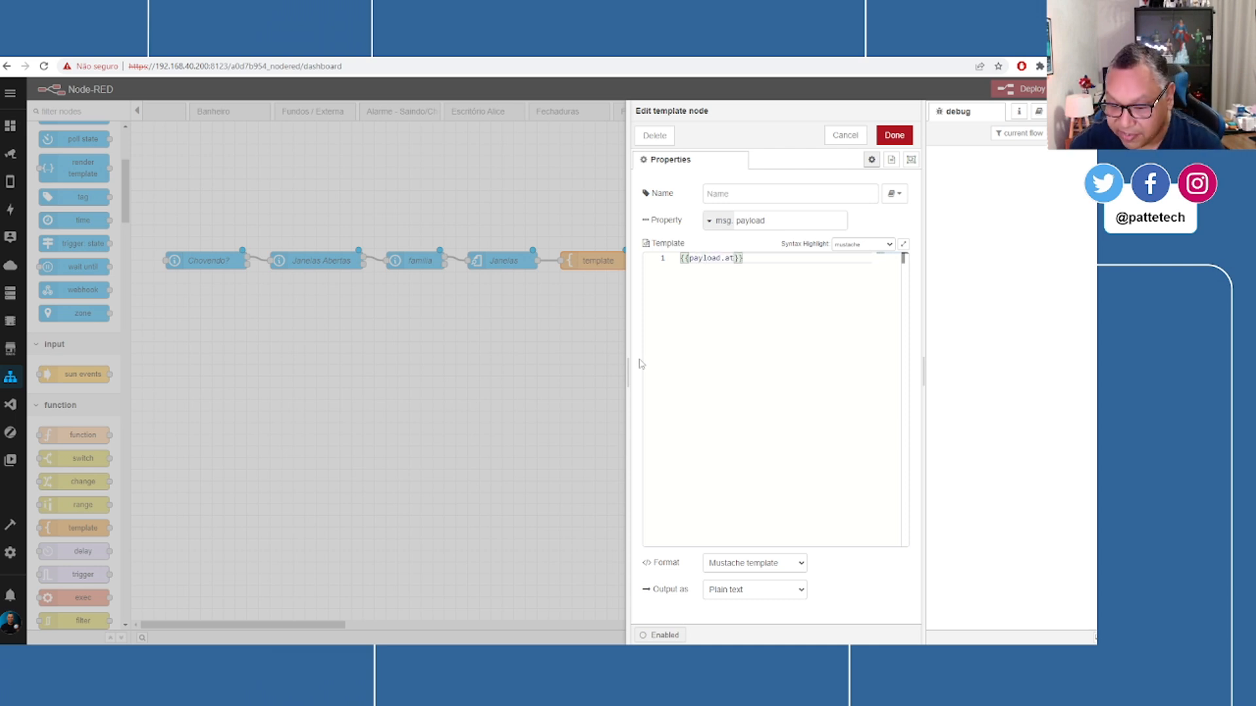
type("tr")
type("ibutes")
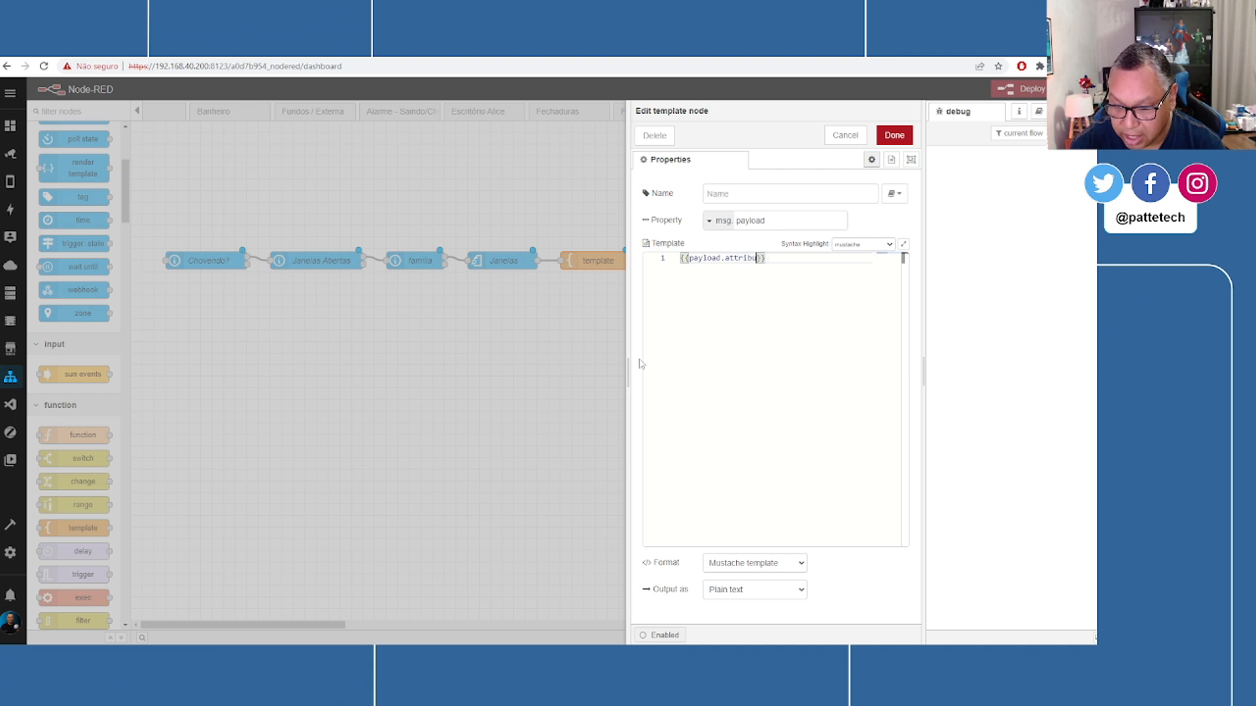
type(".friend")
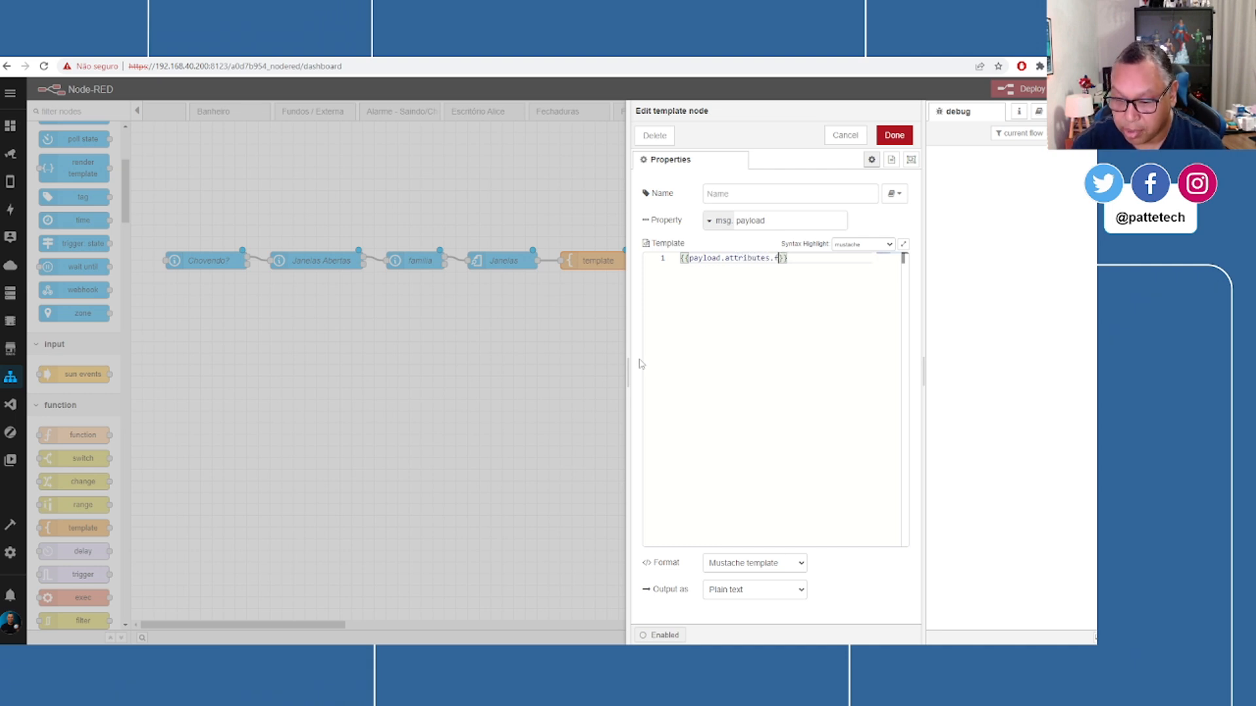
type("ly_na")
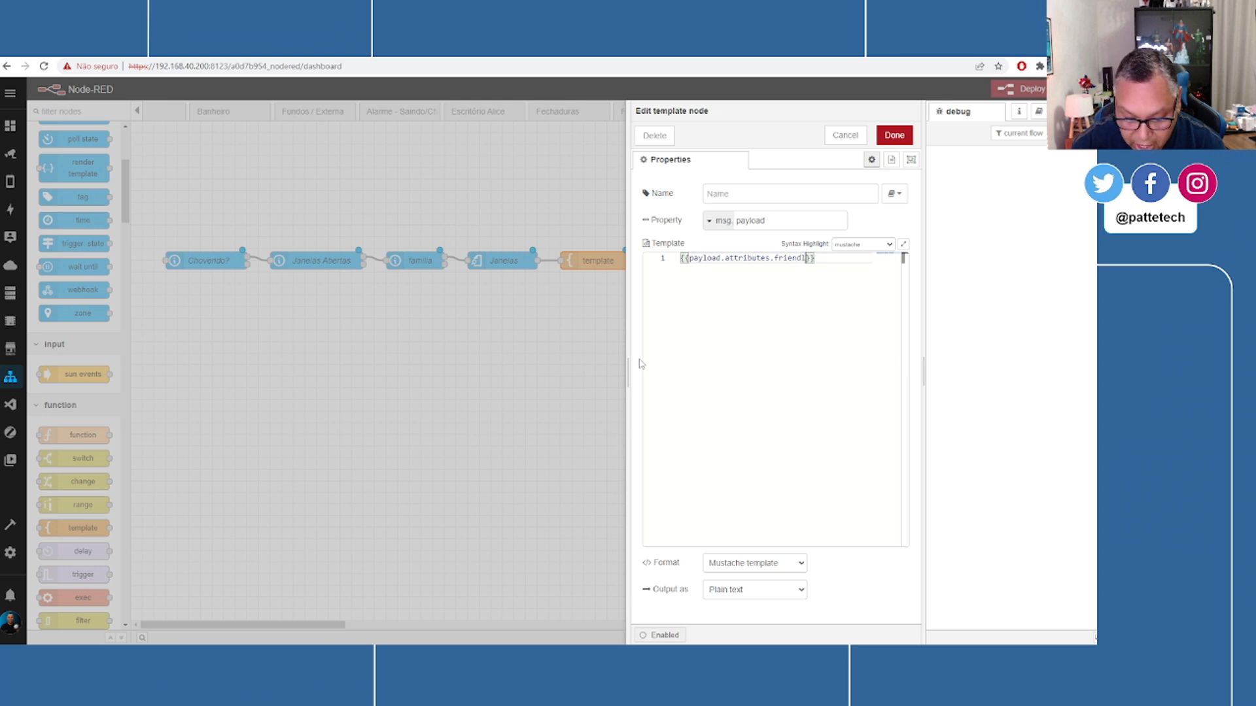
type("ame")
key("BackSpace")
key("BackSpace")
key("BackSpace")
key("BackSpace")
type("n")
key("BackSpace")
key("BackSpace")
type("namme")
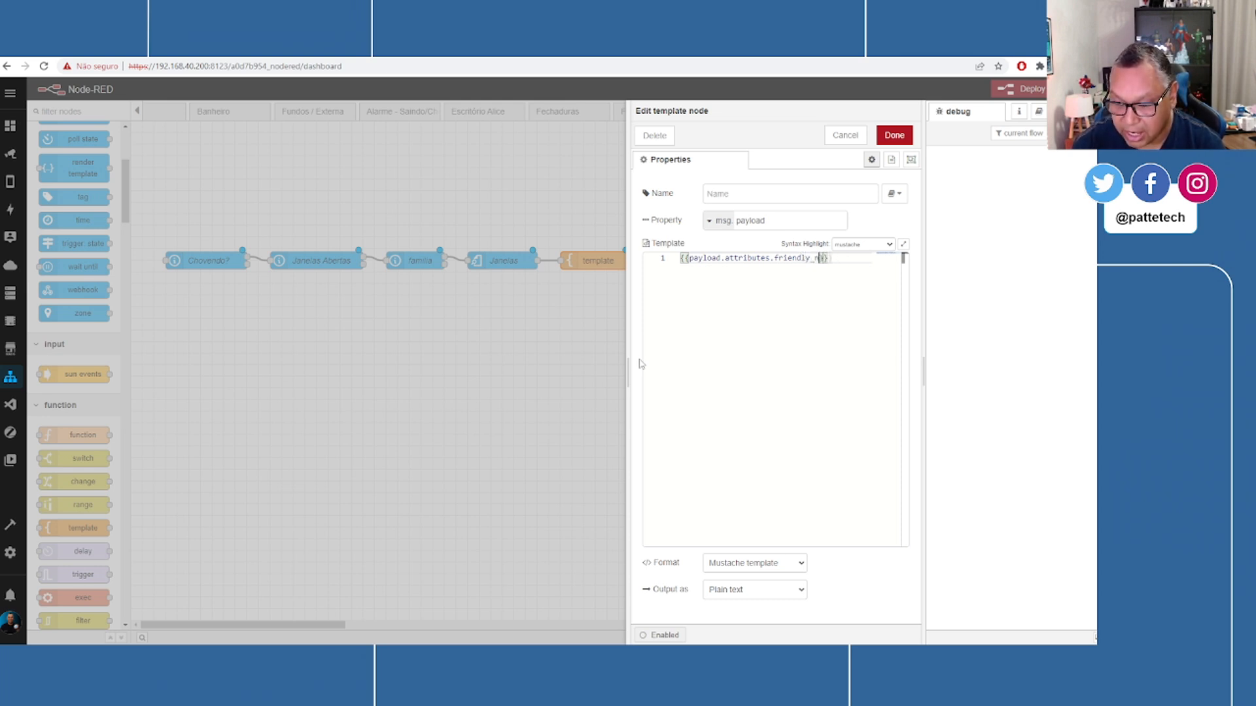
key("Left")
key("Left")
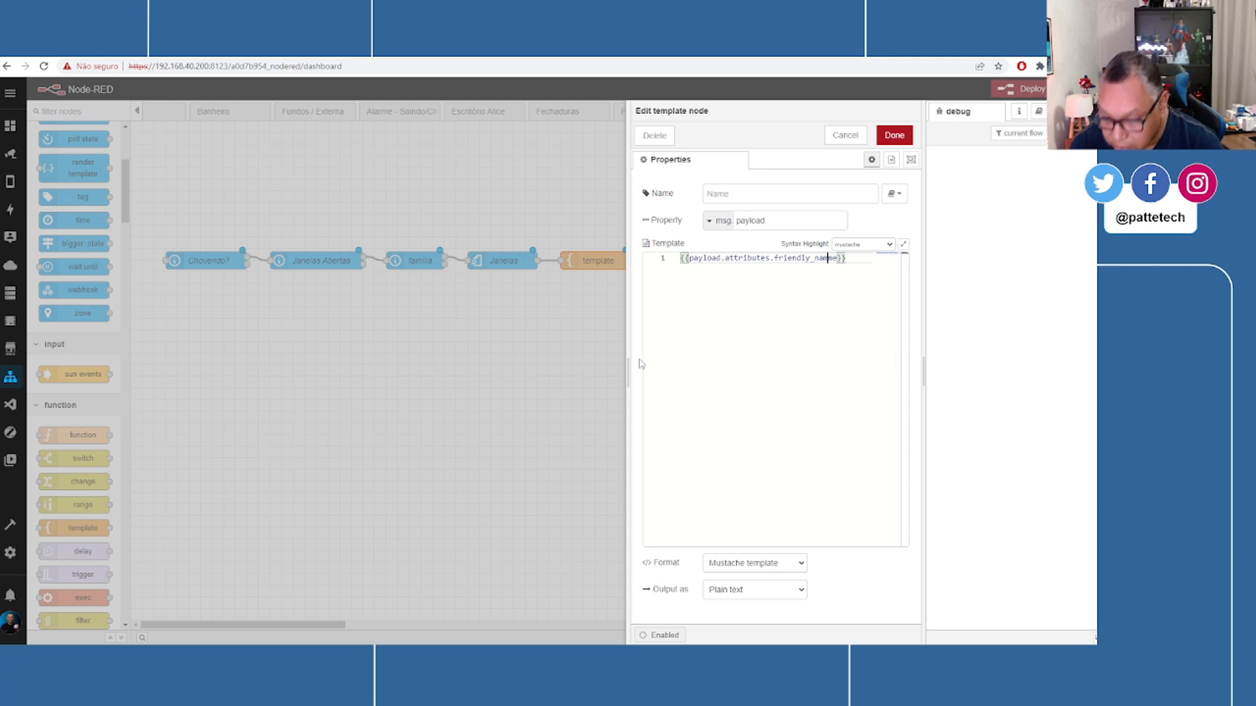
key("Delete")
left_click(900, 137)
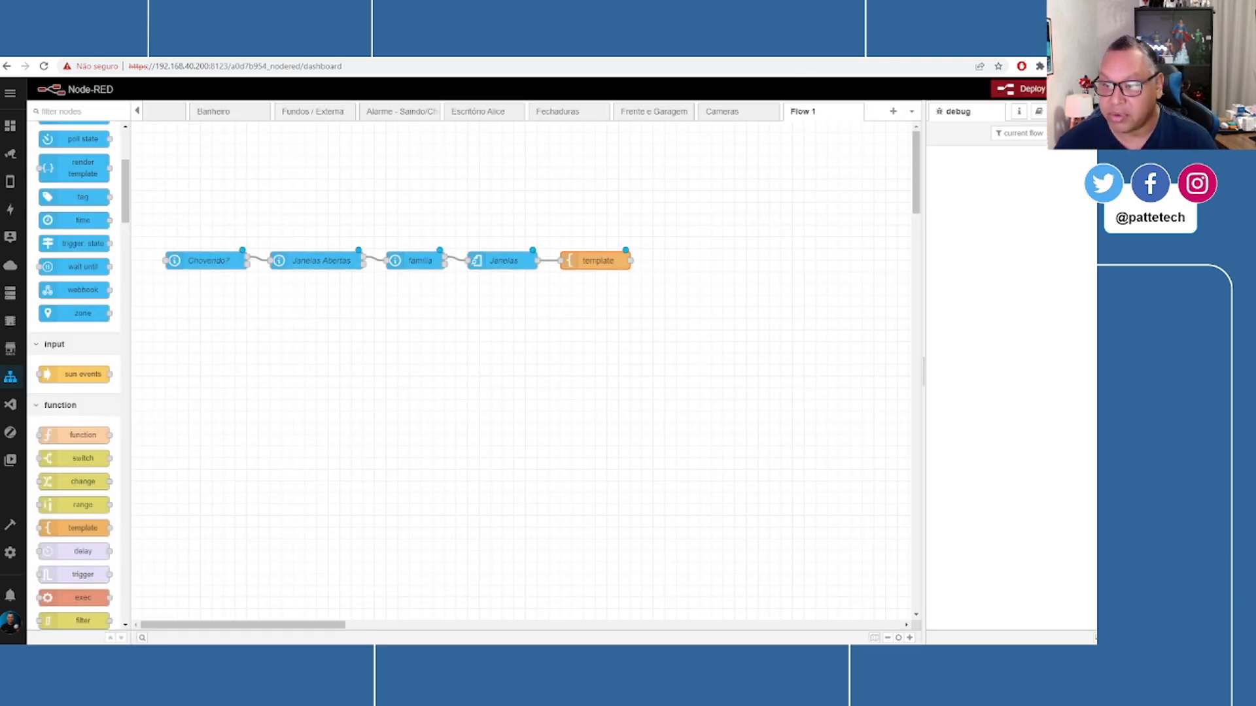
- Find the join node in the node palette and add it connected after the template node
left_click(85, 113)
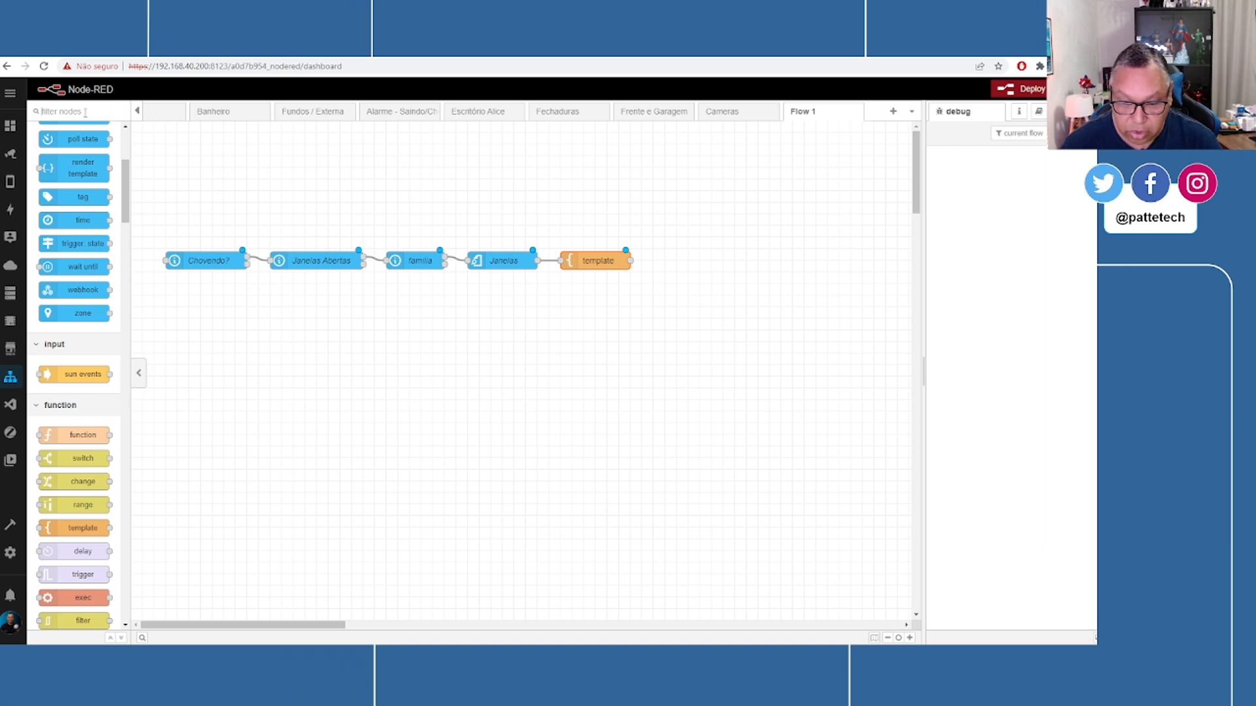
type("join")
left_click_drag(78, 159, 672, 258)
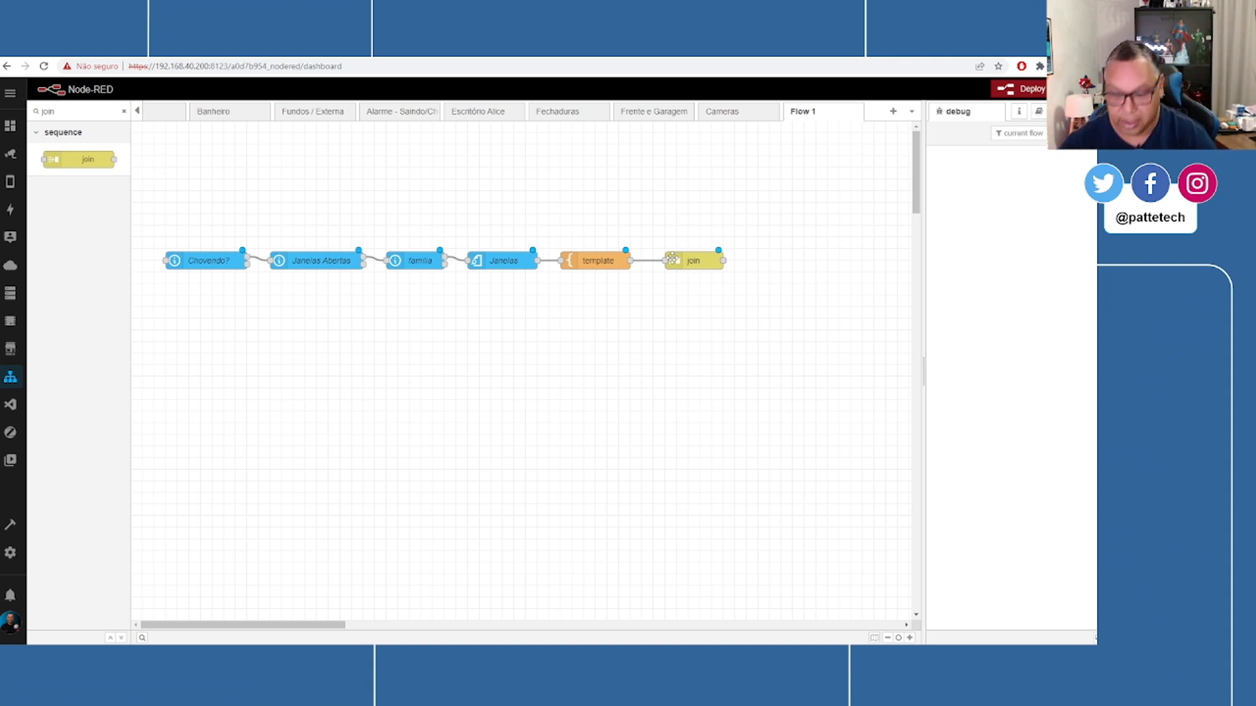
- Configure the join node in manual mode to create a String with a punctuation mark as separator, and save it
double_click(672, 259)
left_click(726, 196)
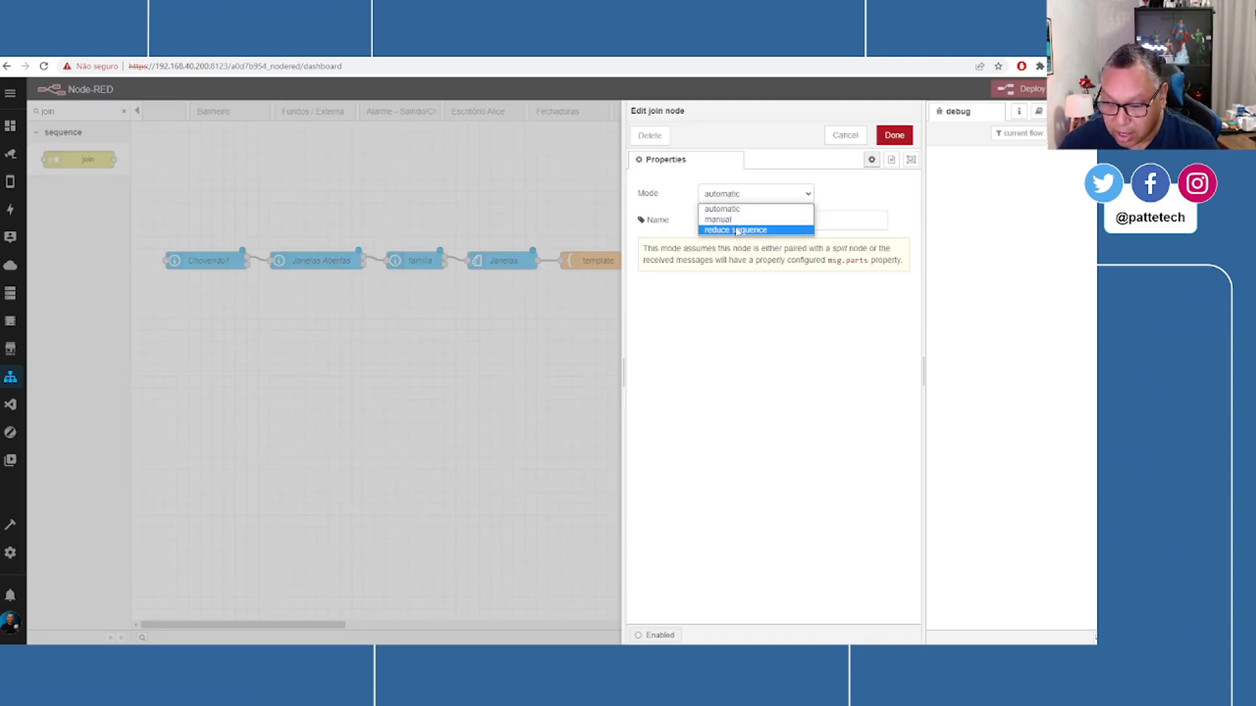
left_click(737, 220)
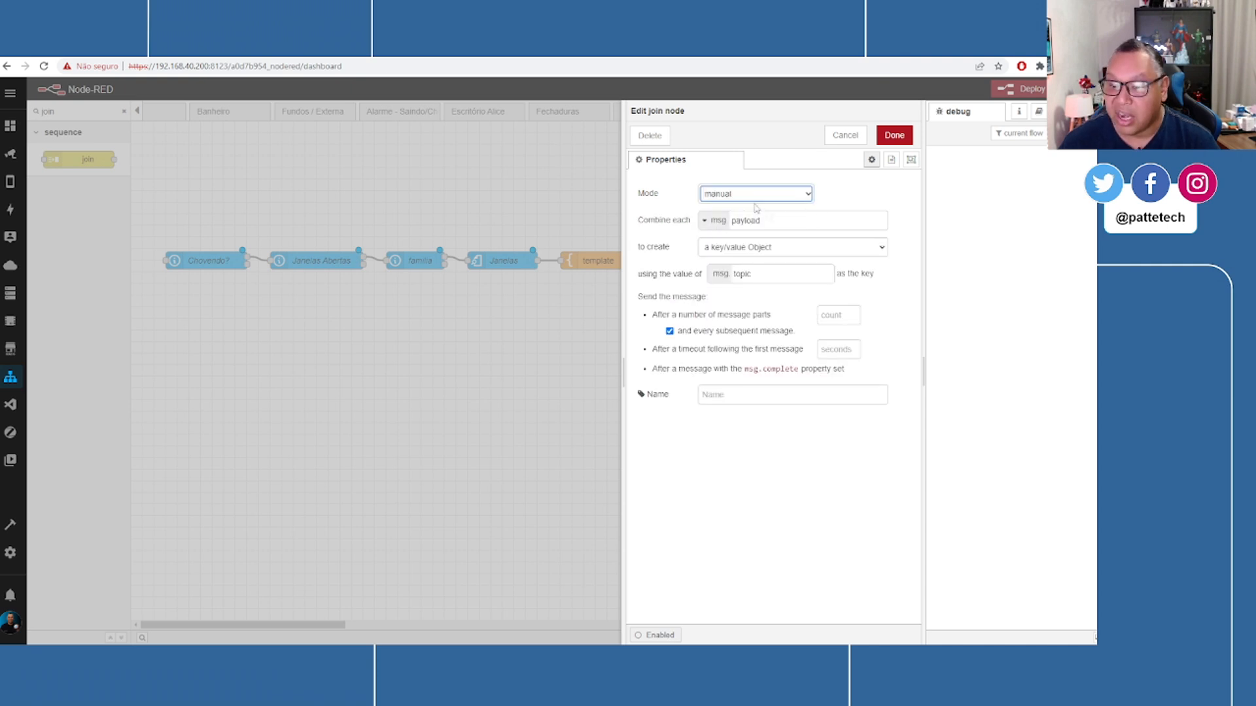
left_click(730, 252)
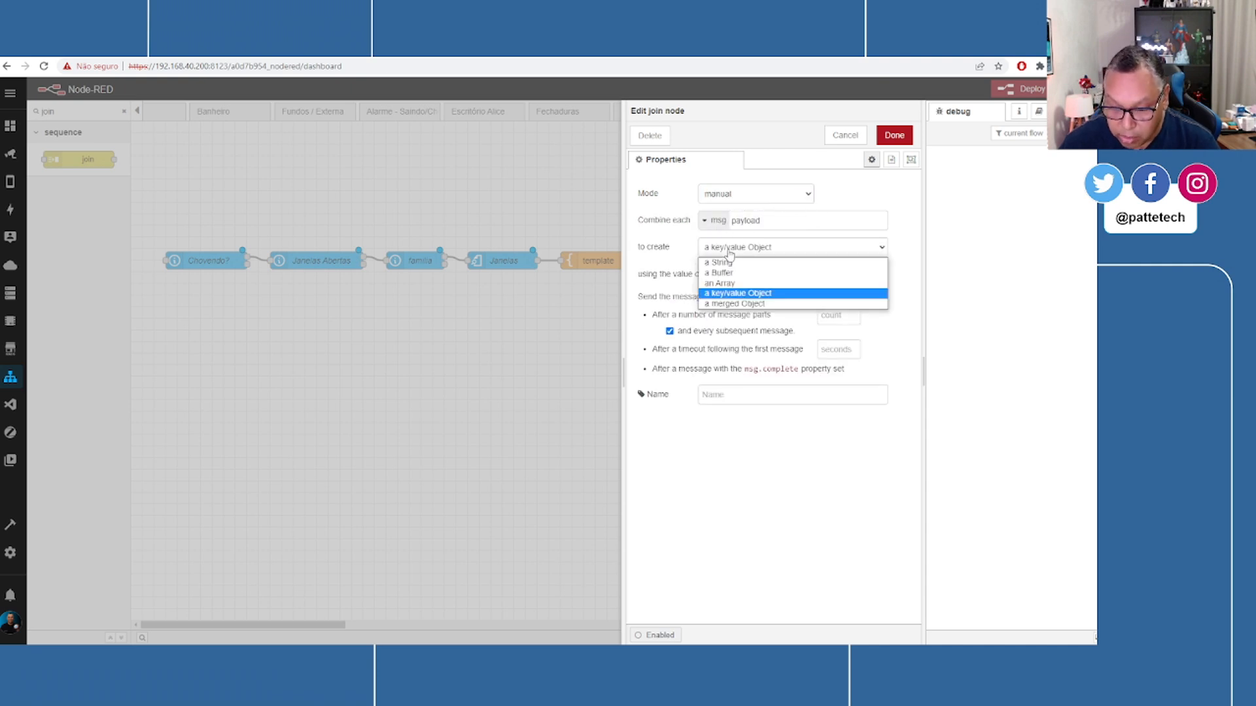
left_click(724, 264)
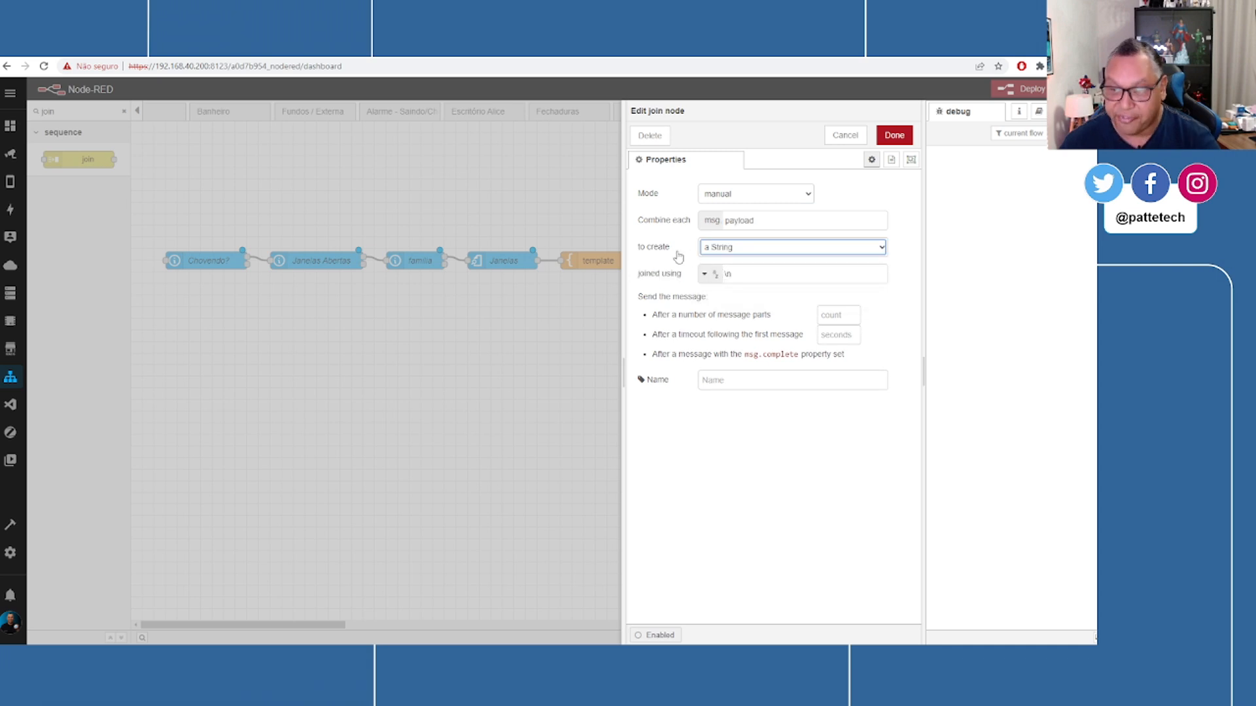
double_click(727, 274)
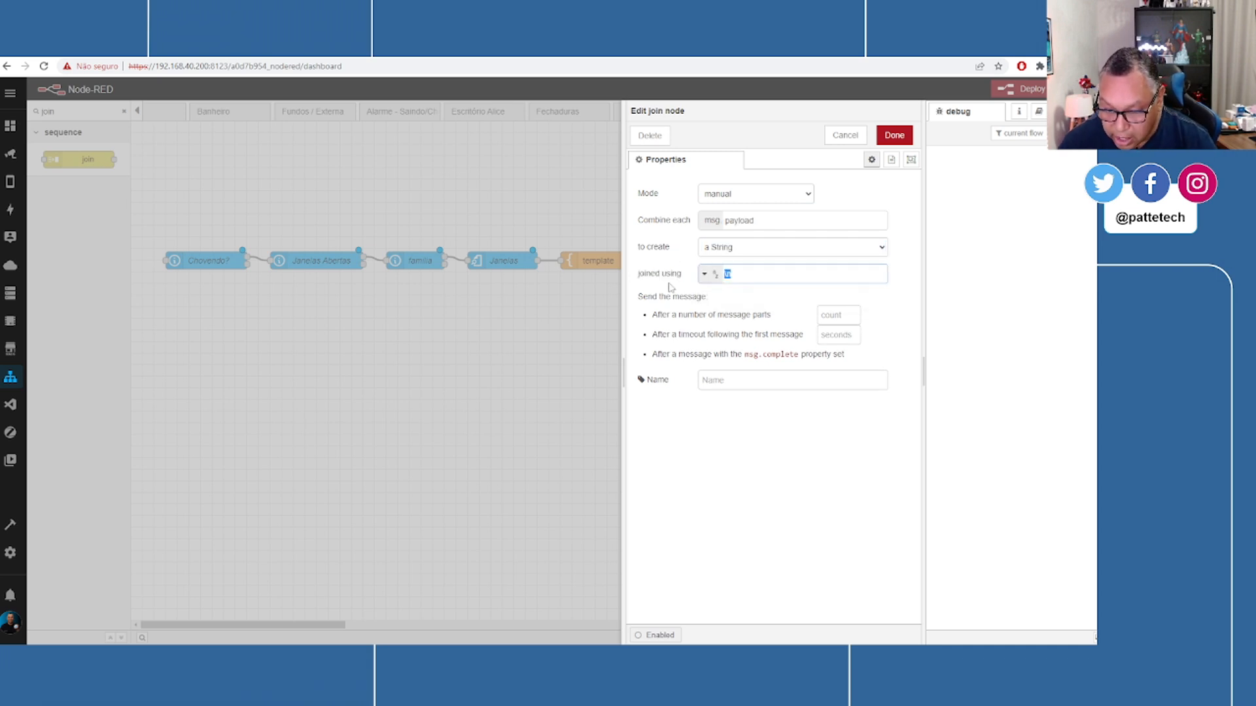
key("BackSpace")
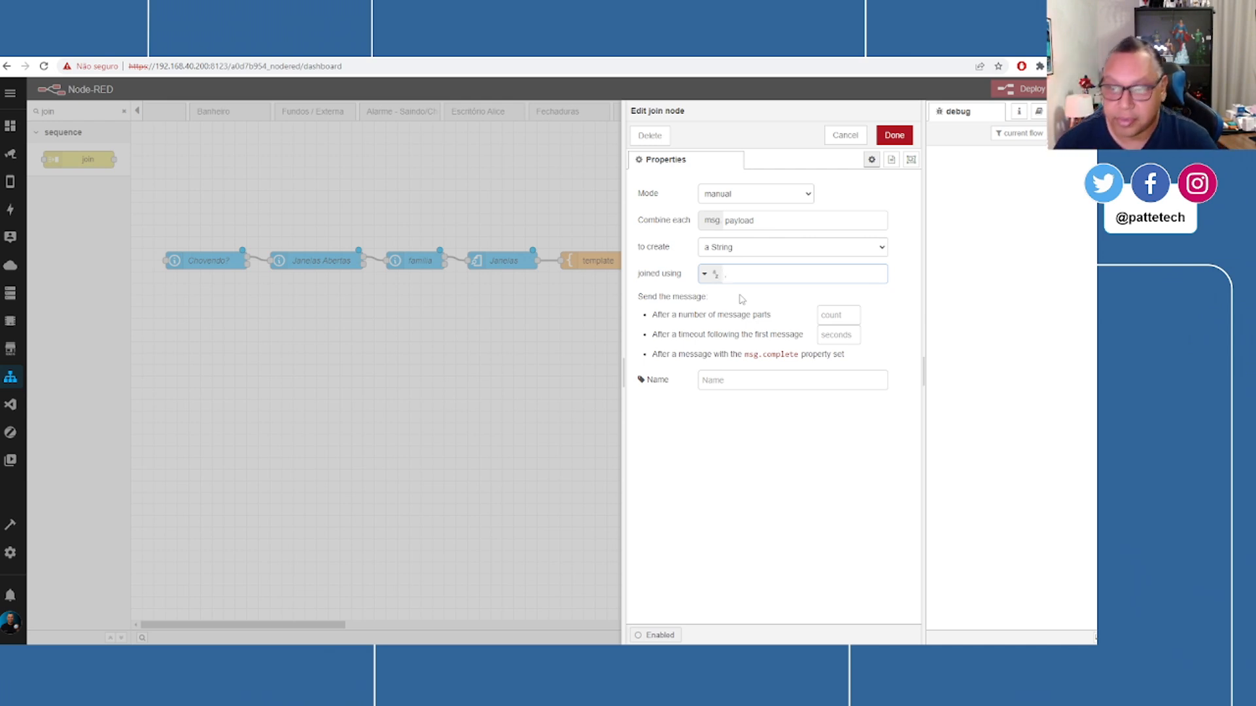
left_click(894, 135)
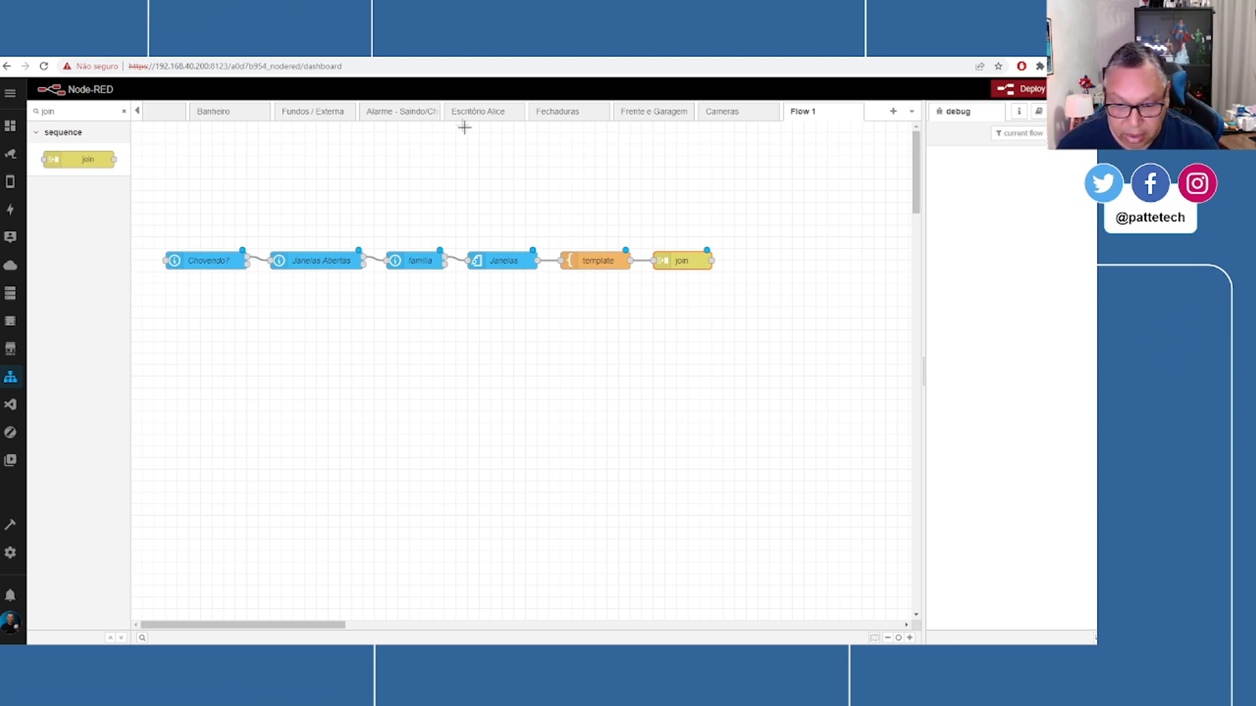
- Restore the full node palette, place a current state node after join and name it Dia?
left_click(123, 111)
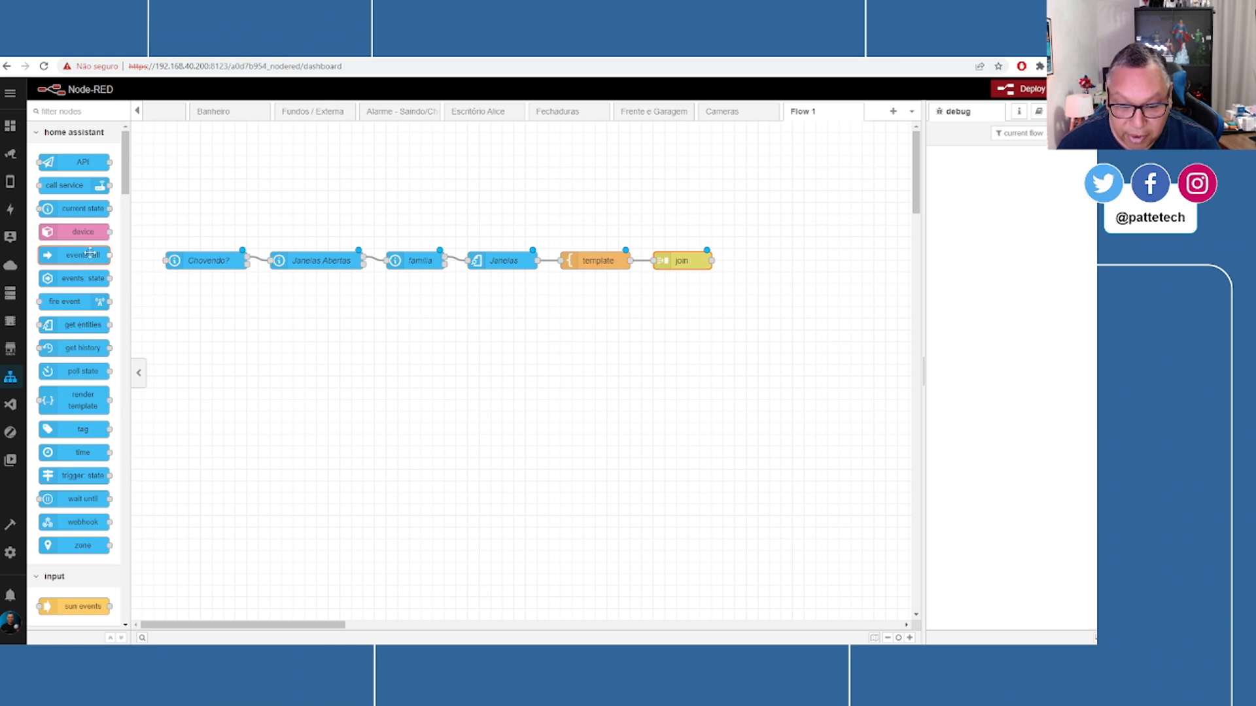
left_click_drag(75, 208, 766, 264)
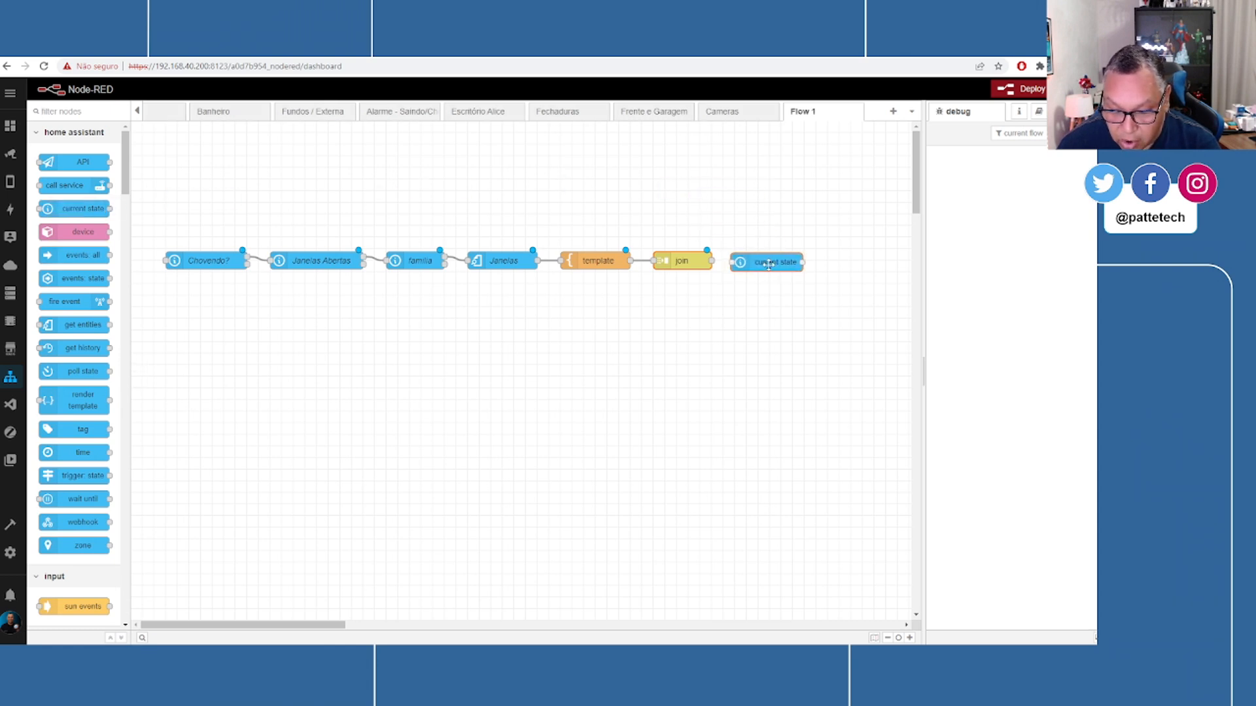
double_click(765, 262)
left_click(748, 188)
type("Dia?")
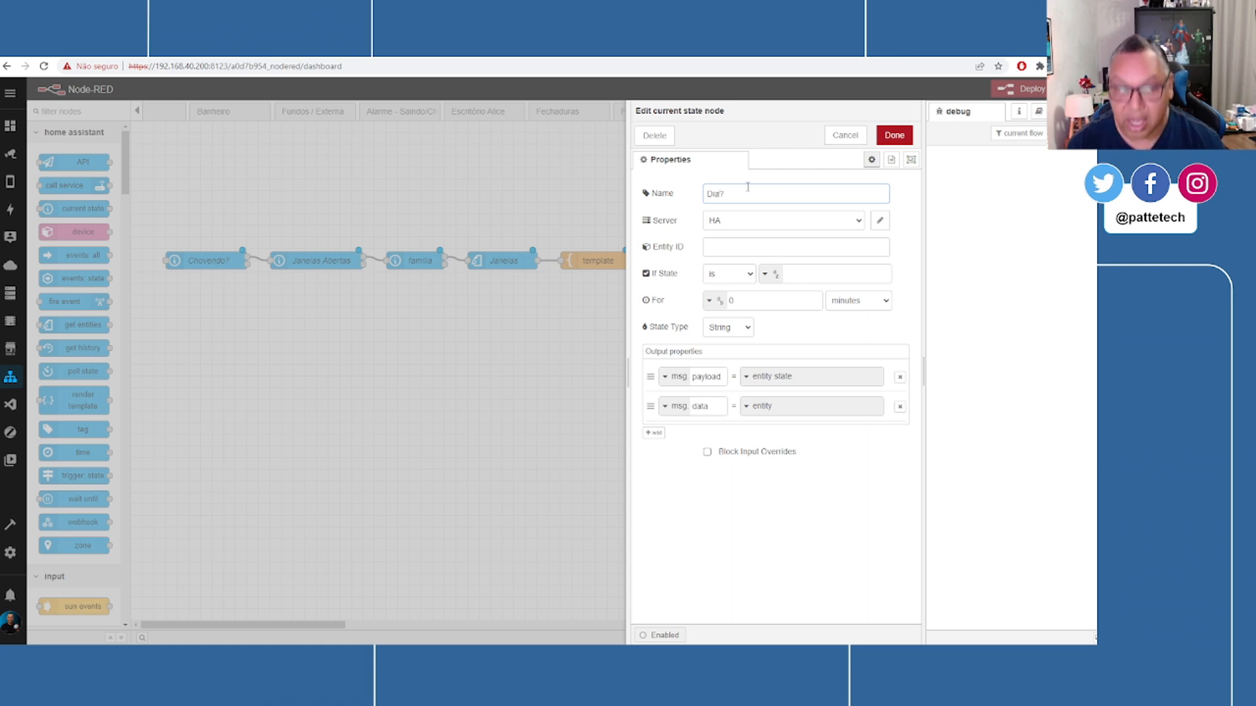
- Name the current state node after join dia? and configure it to check that the sun.sun entity is above the horizon
key("Escape")
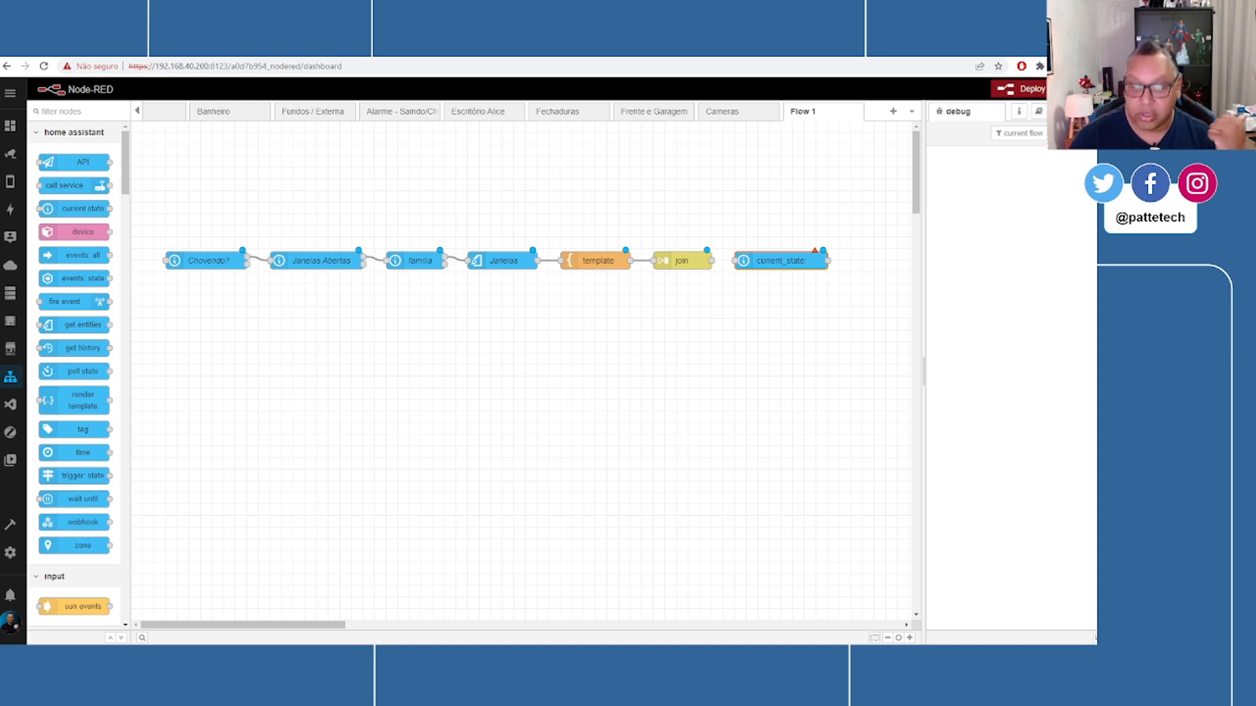
left_click(211, 263)
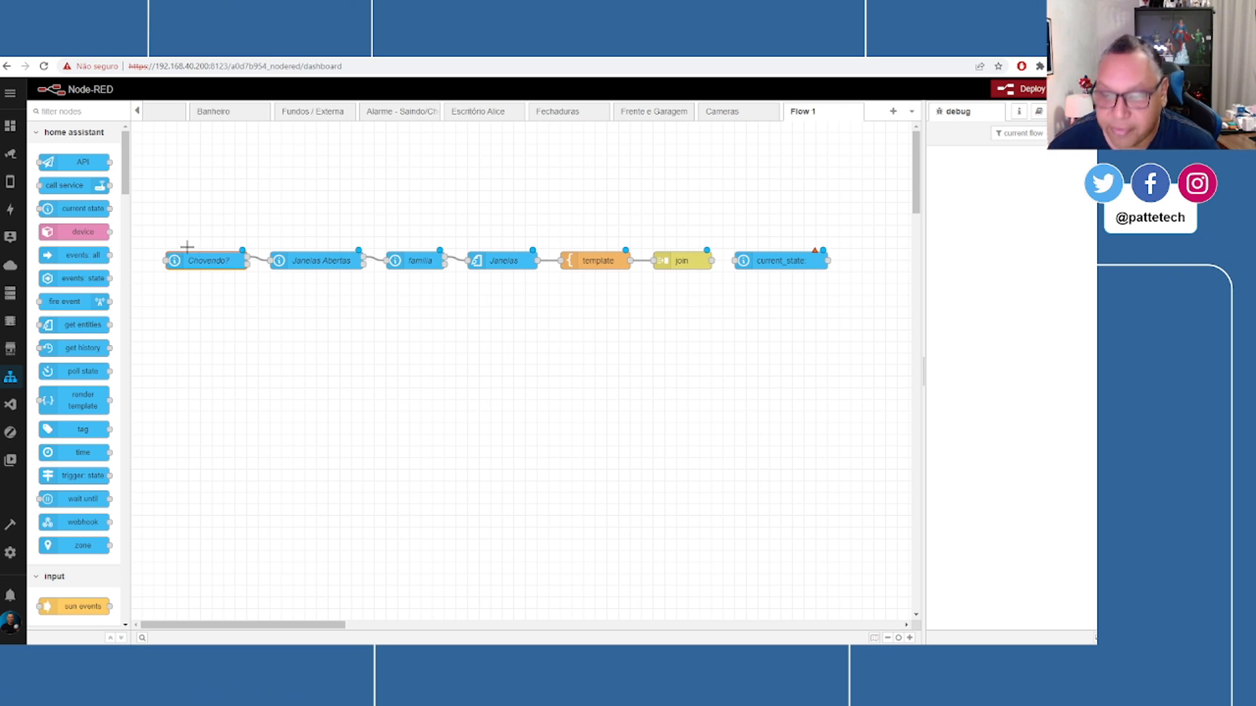
left_click(776, 260)
double_click(775, 260)
type("dia?")
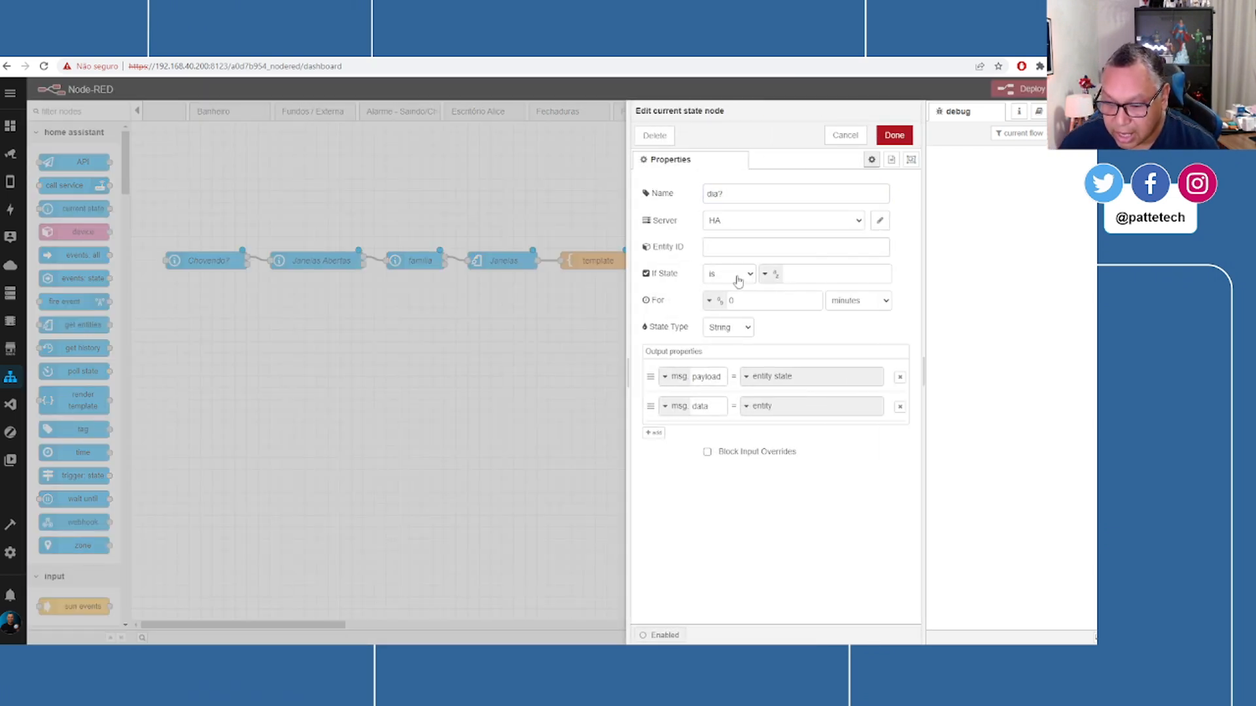
left_click(752, 247)
type("sun sun")
left_click(800, 273)
type("above_h")
type("o")
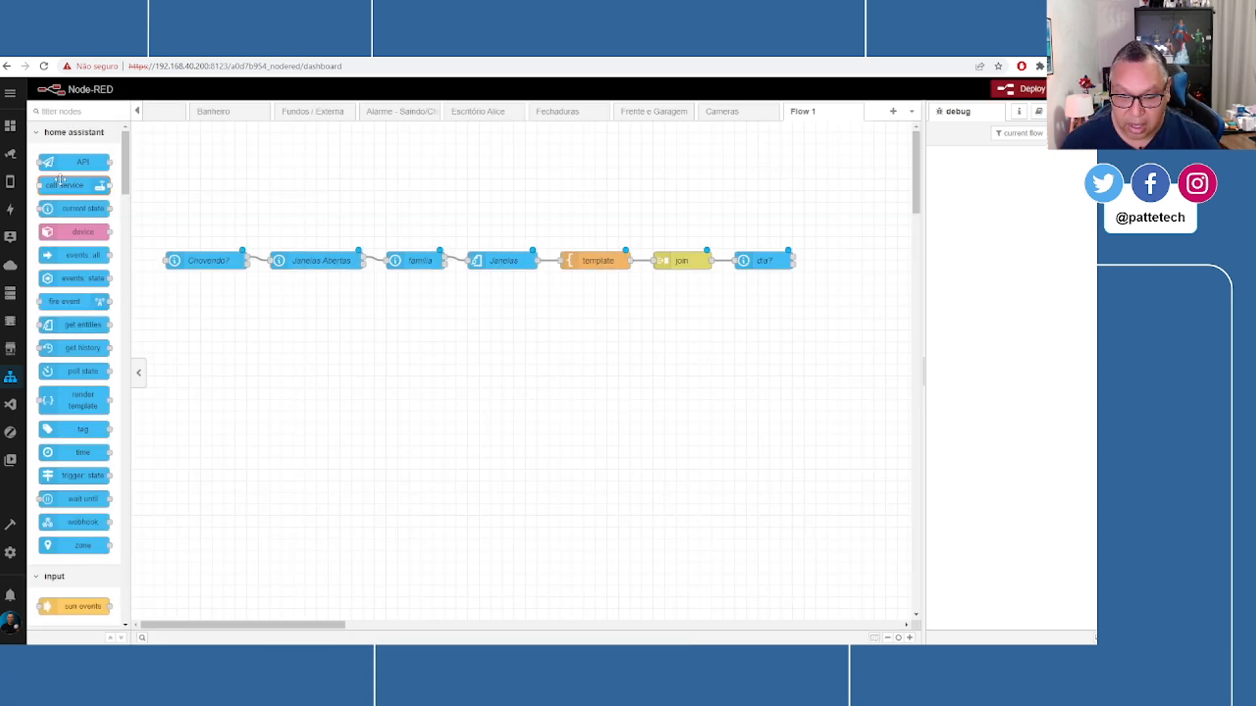
- Add a call service node connected to the upper output of dia? and name it Avisar na Alexa
left_click_drag(61, 183, 818, 238)
left_click(841, 241)
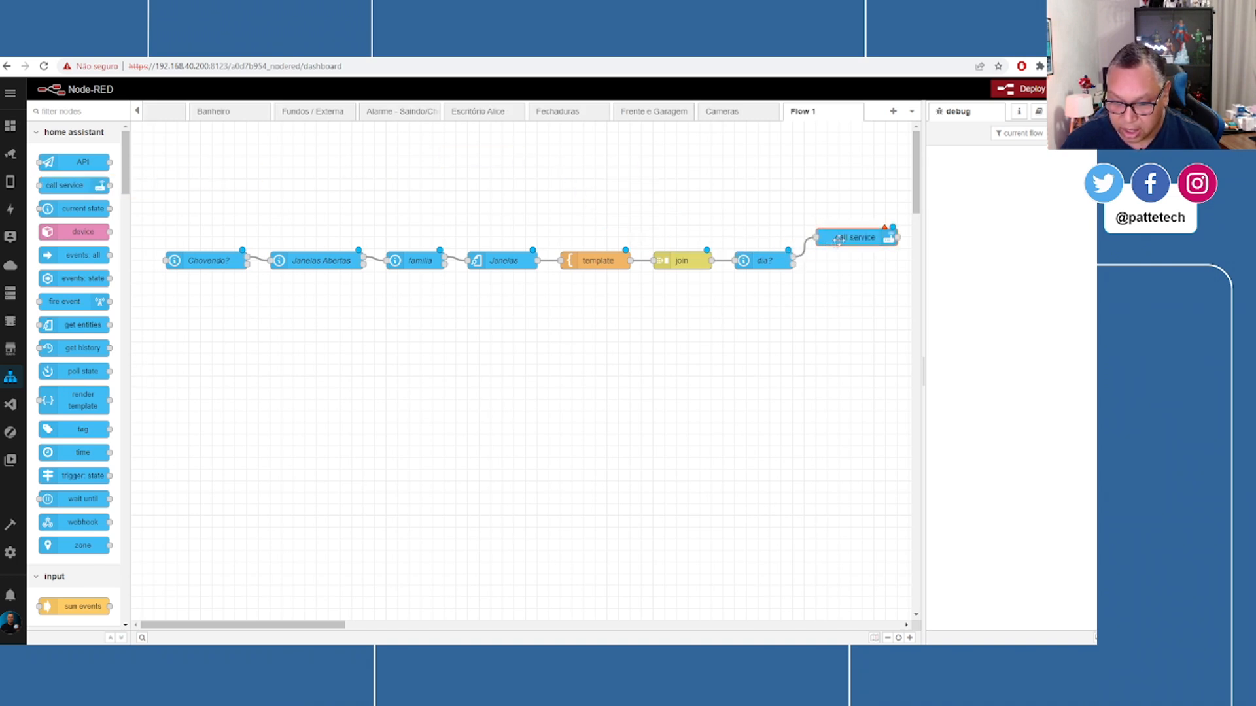
double_click(841, 239)
left_click(781, 195)
type("Avisar na ")
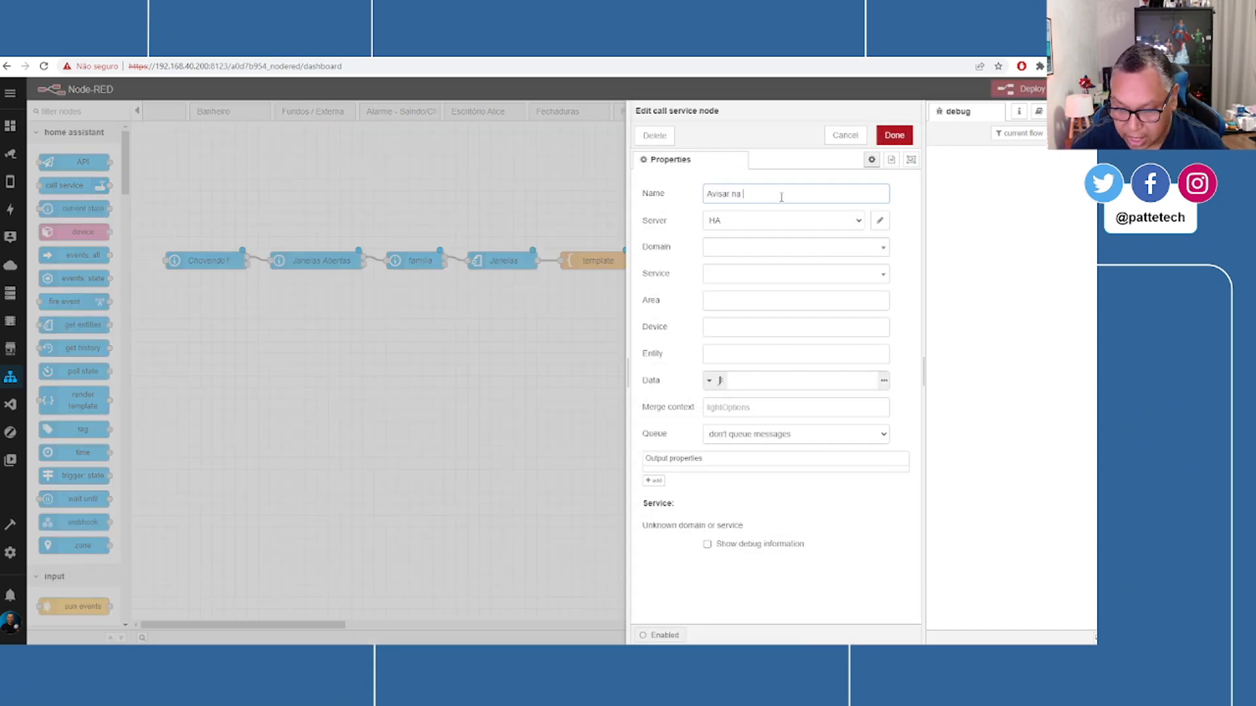
type("Alexa")
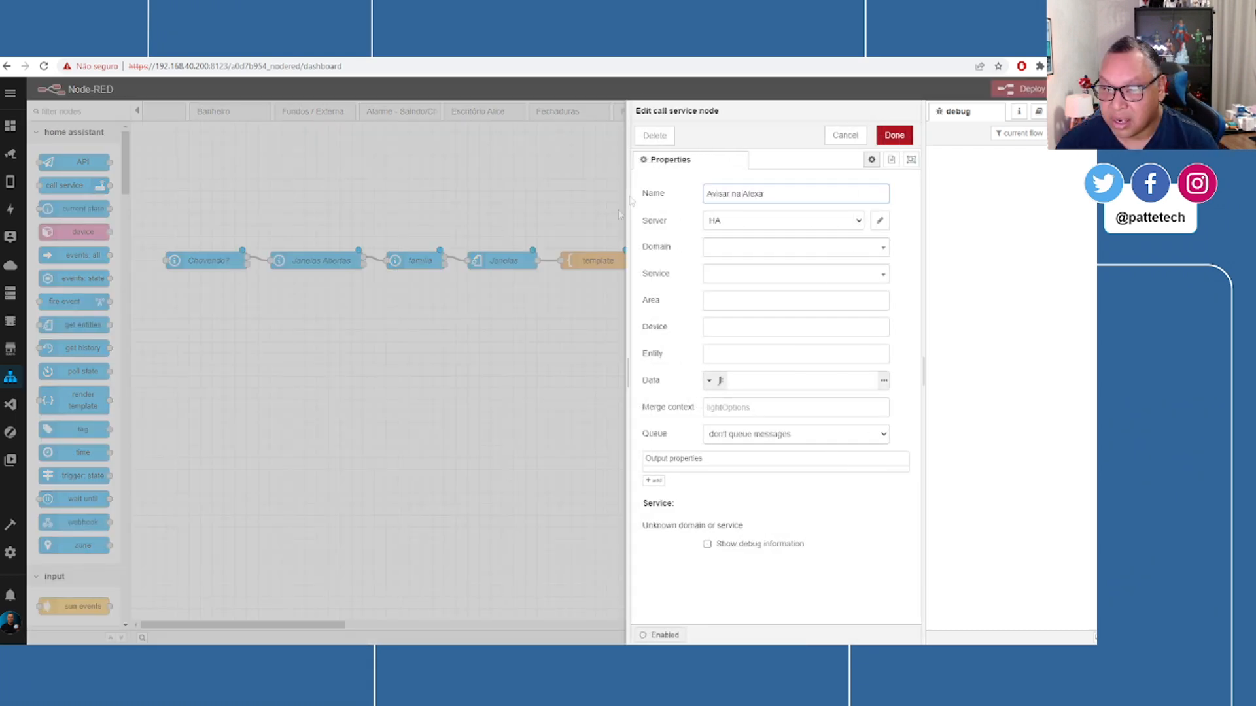
- Set the call service node's domain to notify and its service to alexa_media
left_click(717, 247)
type("n")
type("ti")
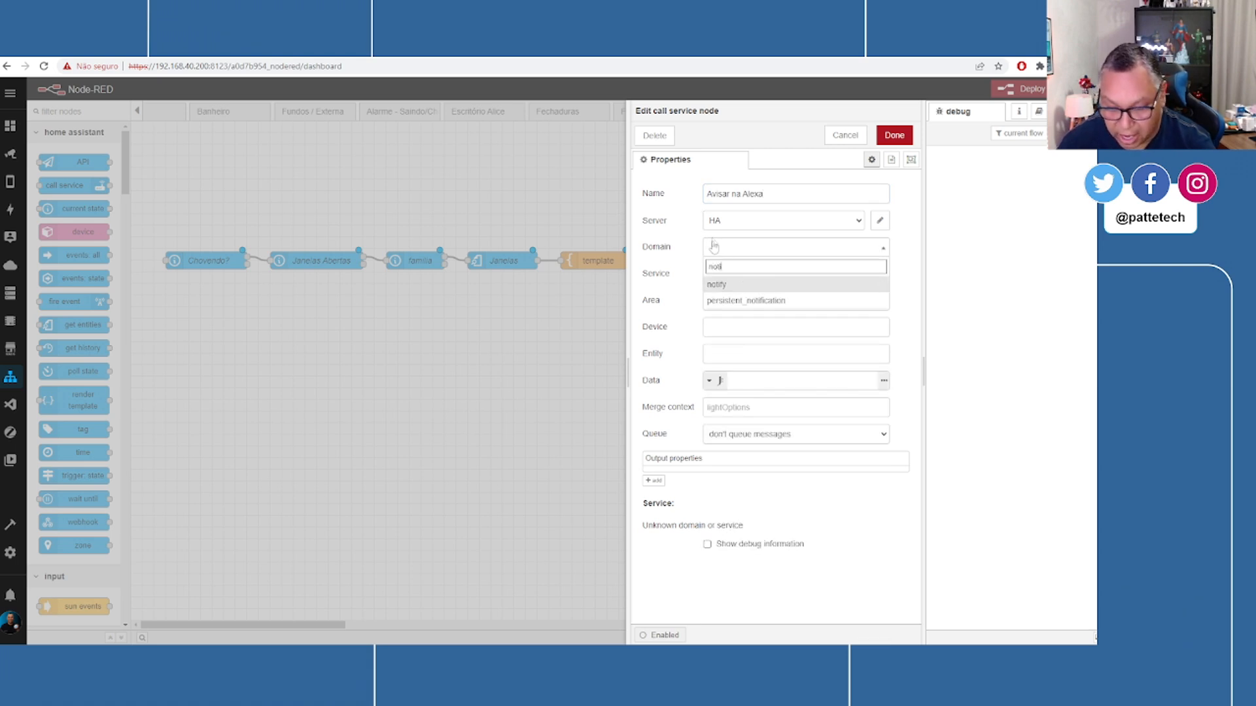
left_click(731, 285)
left_click(732, 274)
left_click(740, 312)
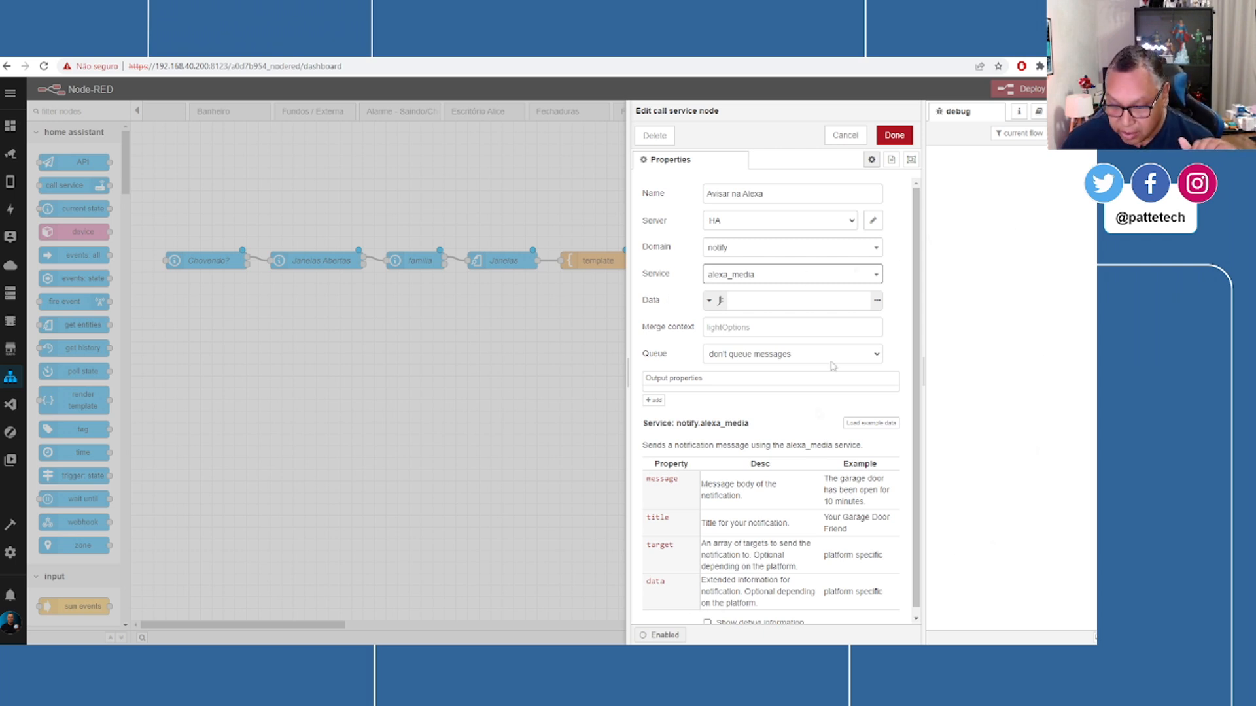
- Switch the service data to JSON and enter a "data" object with "type" set to "announce" in the expanded editor
left_click(709, 301)
left_click(728, 333)
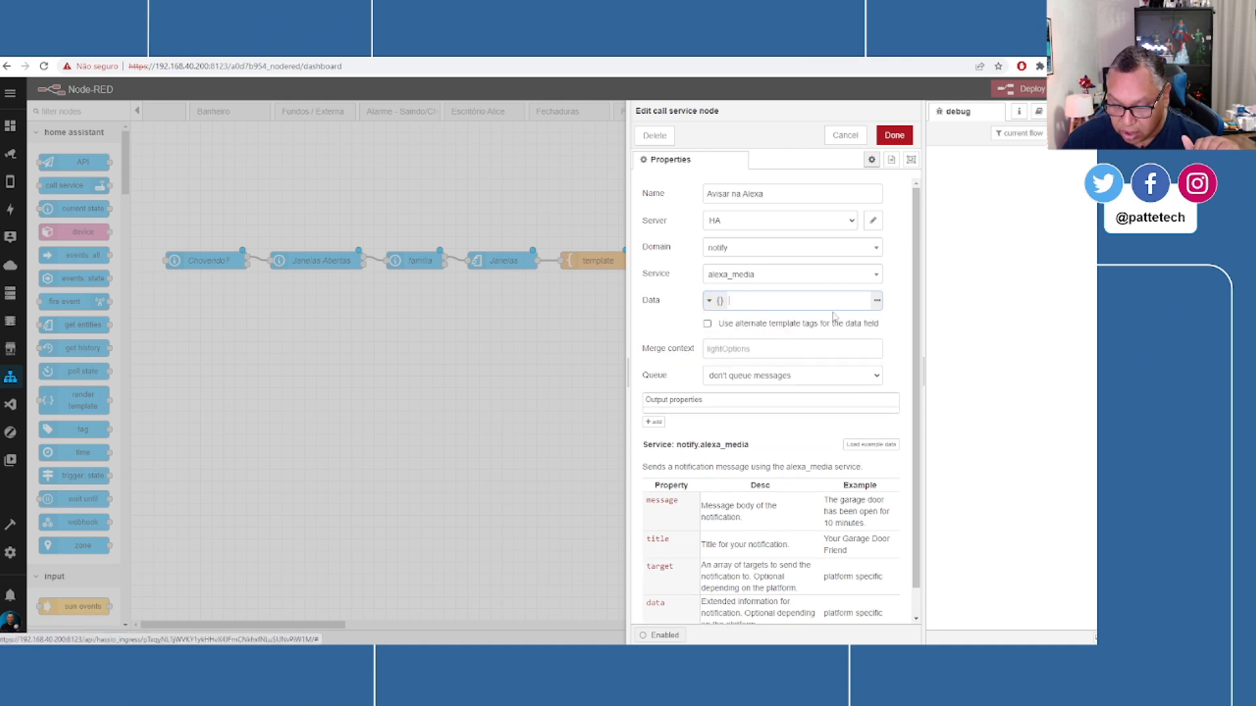
left_click(876, 302)
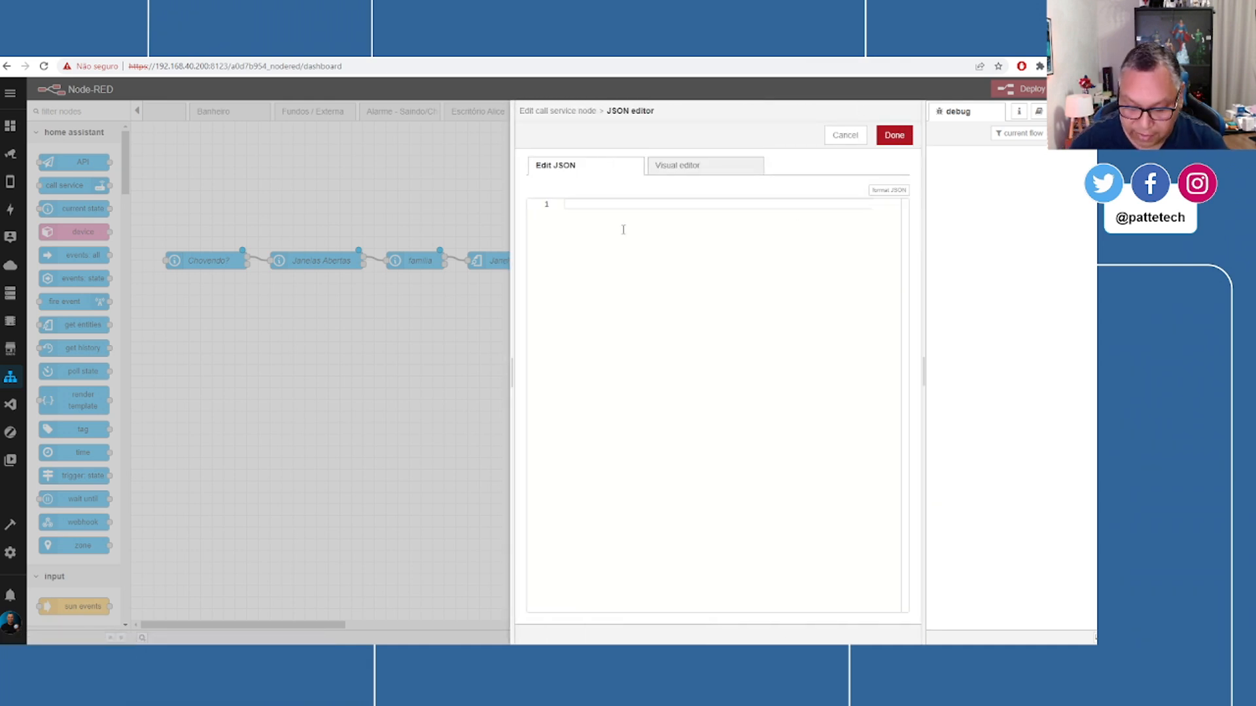
key("Return")
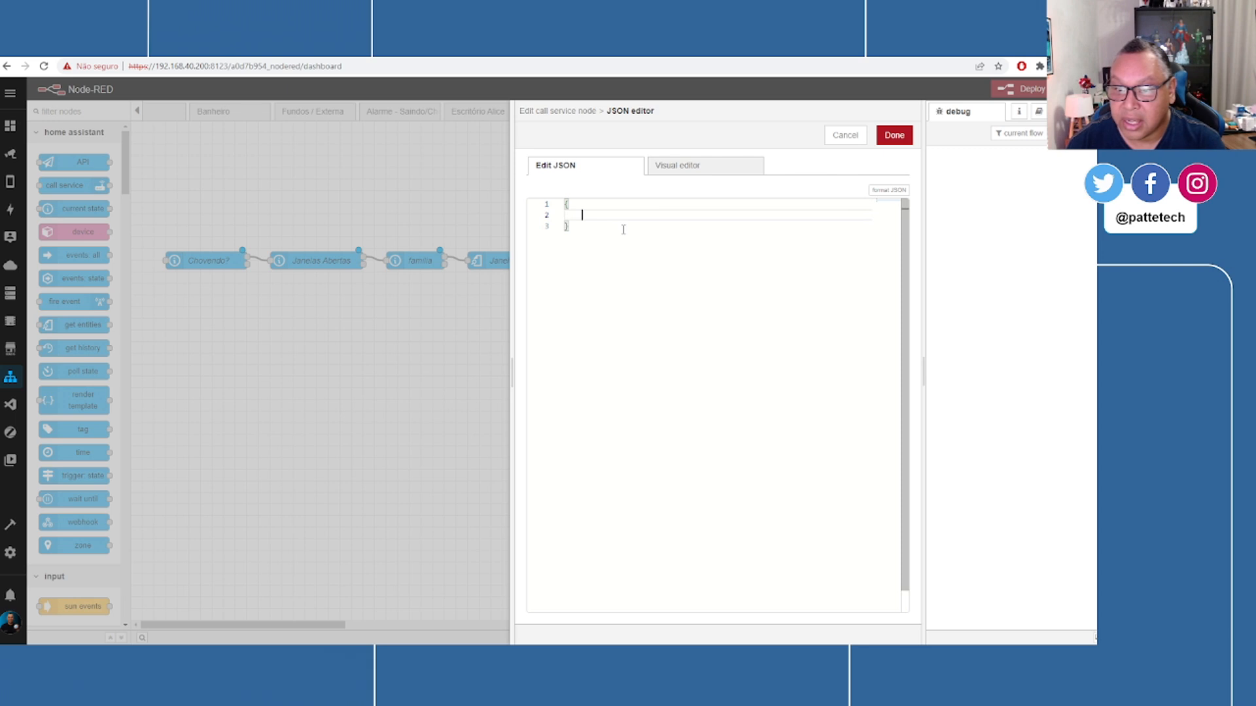
type("\"data\"")
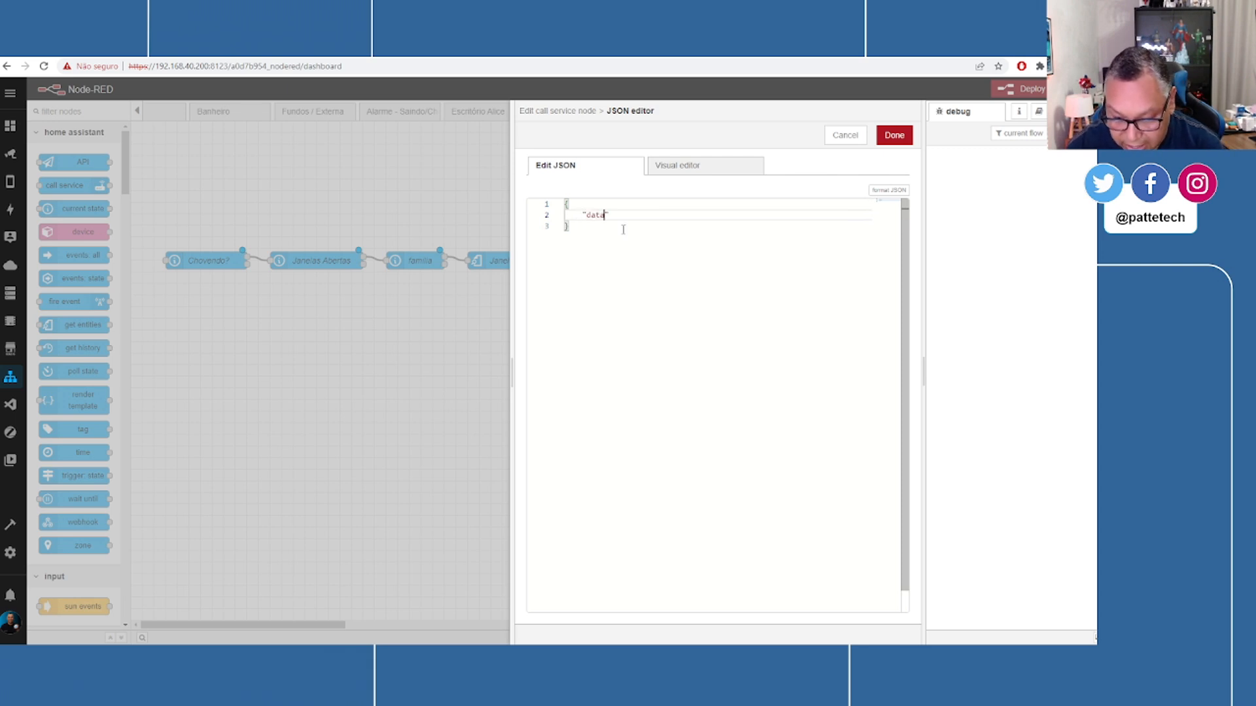
type(": {")
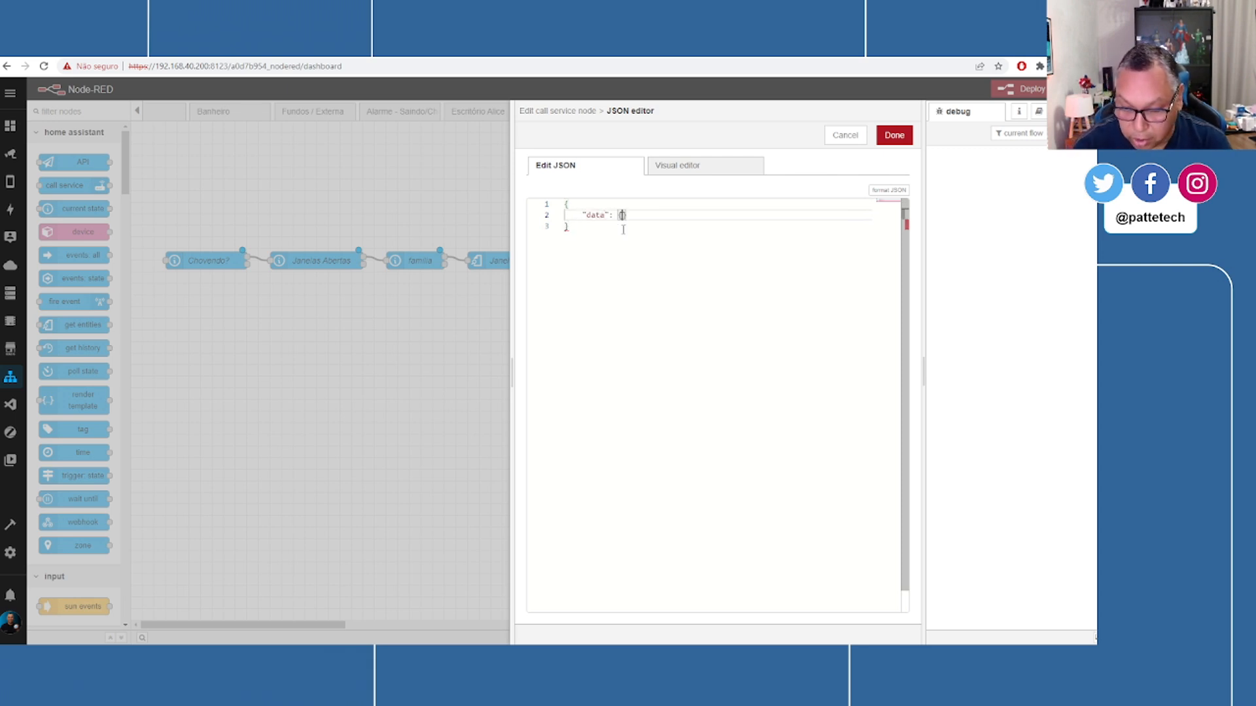
key("Return")
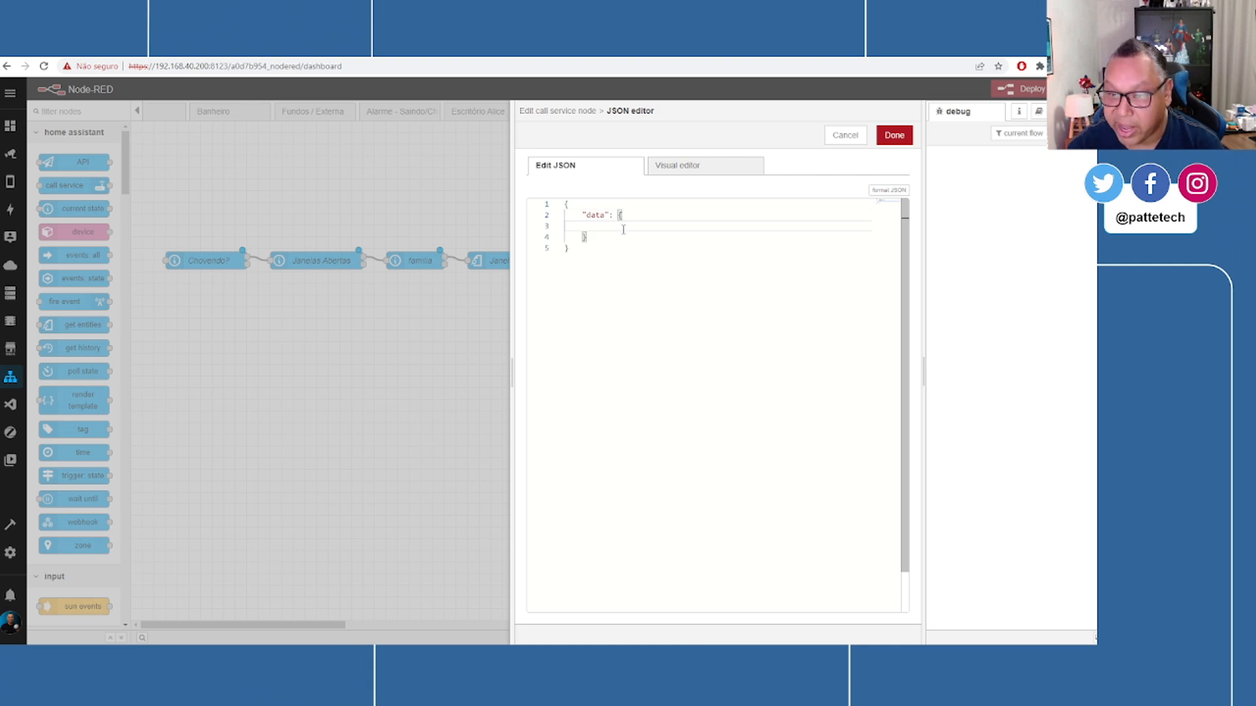
type("\"type")
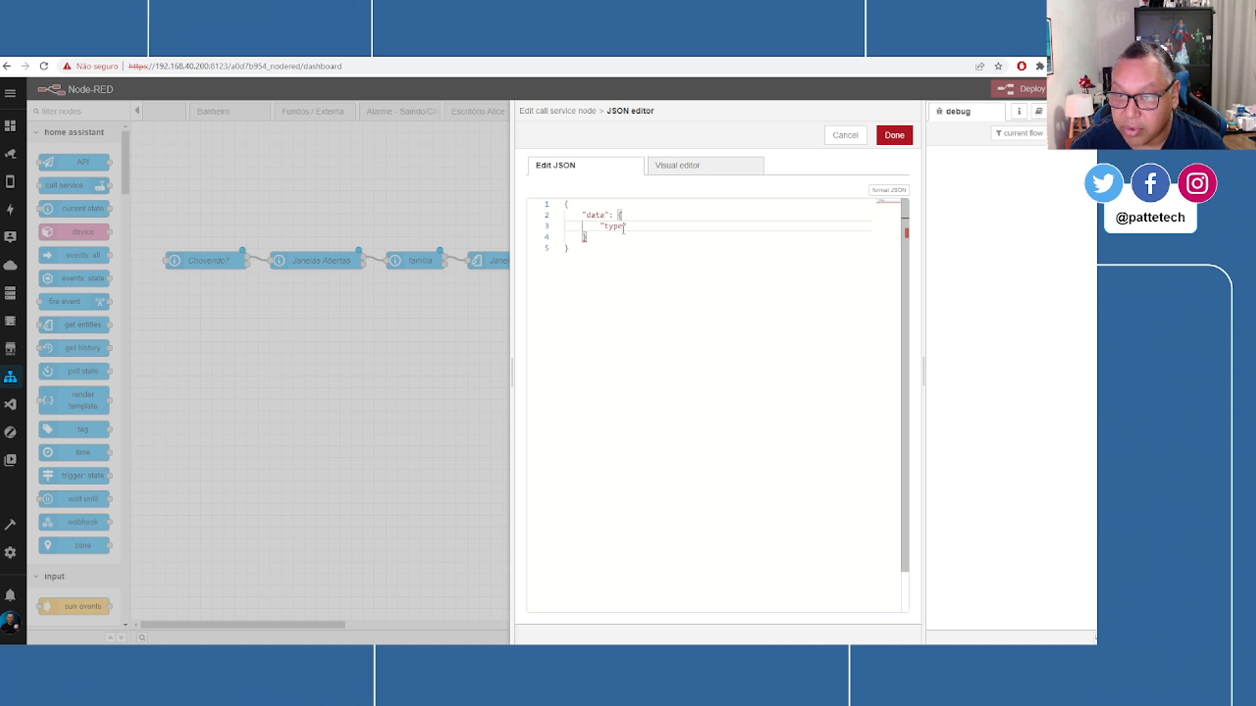
type("\":\"announce\"")
key("Down")
type(",")
key("Return")
- Add a "message" entry reading "Está chovendo e tem janelas abertas! {{payload}}" to the JSON data
type("\"message\": \"")
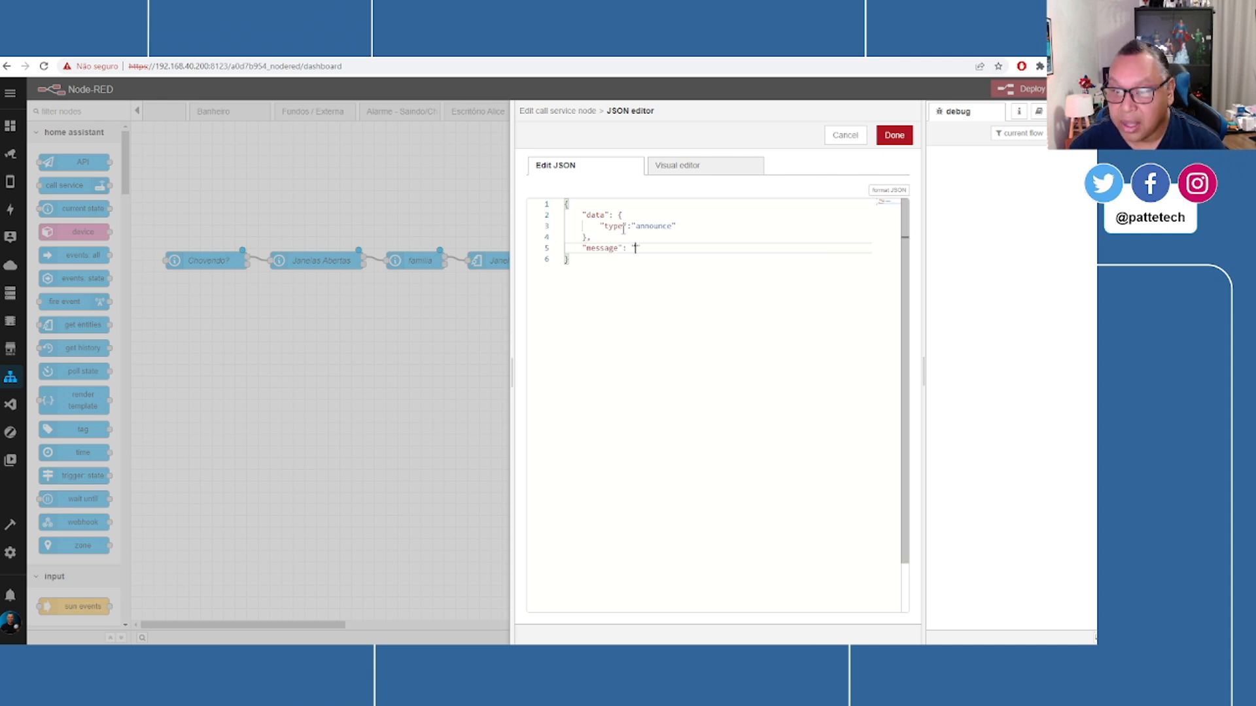
type("Está chovendo")
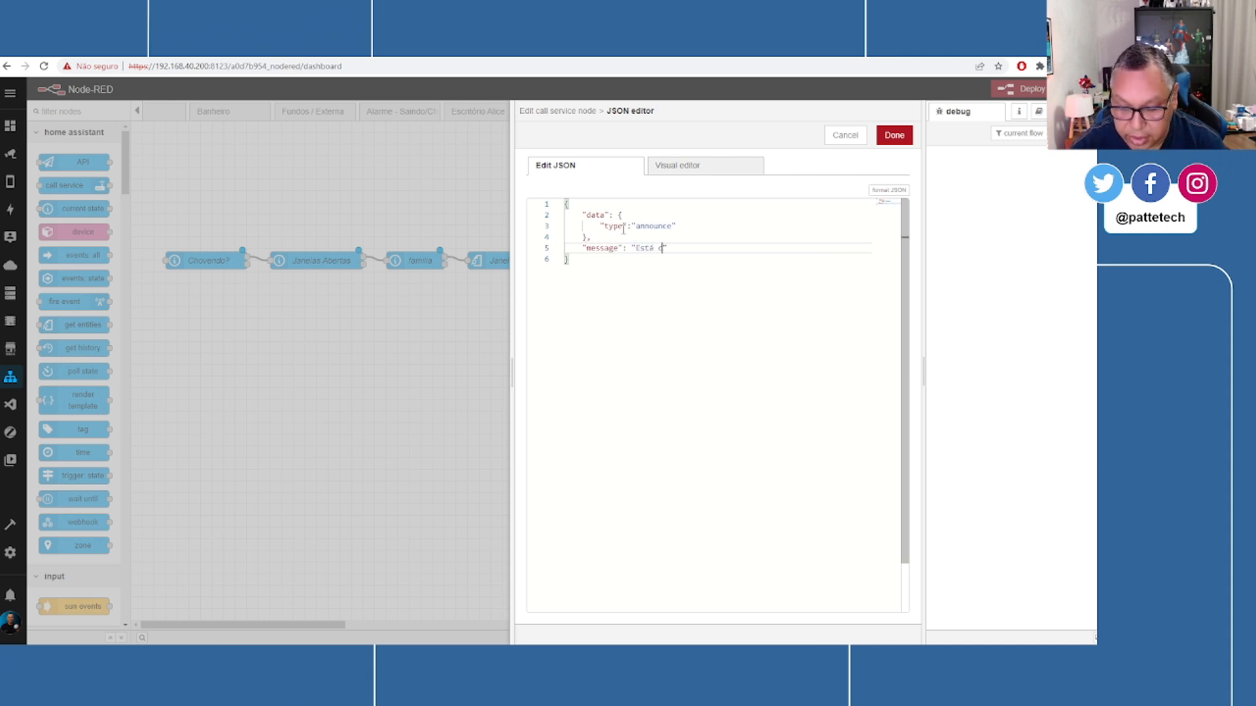
type(" e tem janelas a")
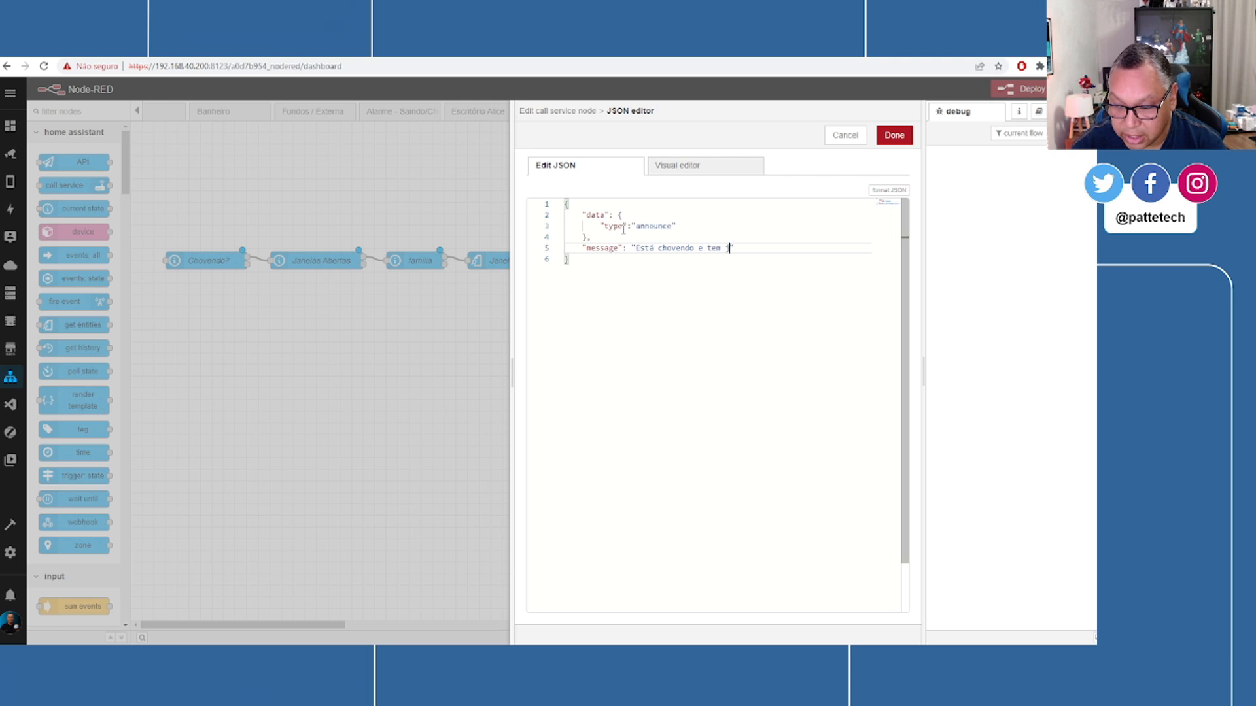
type("bertas! ")
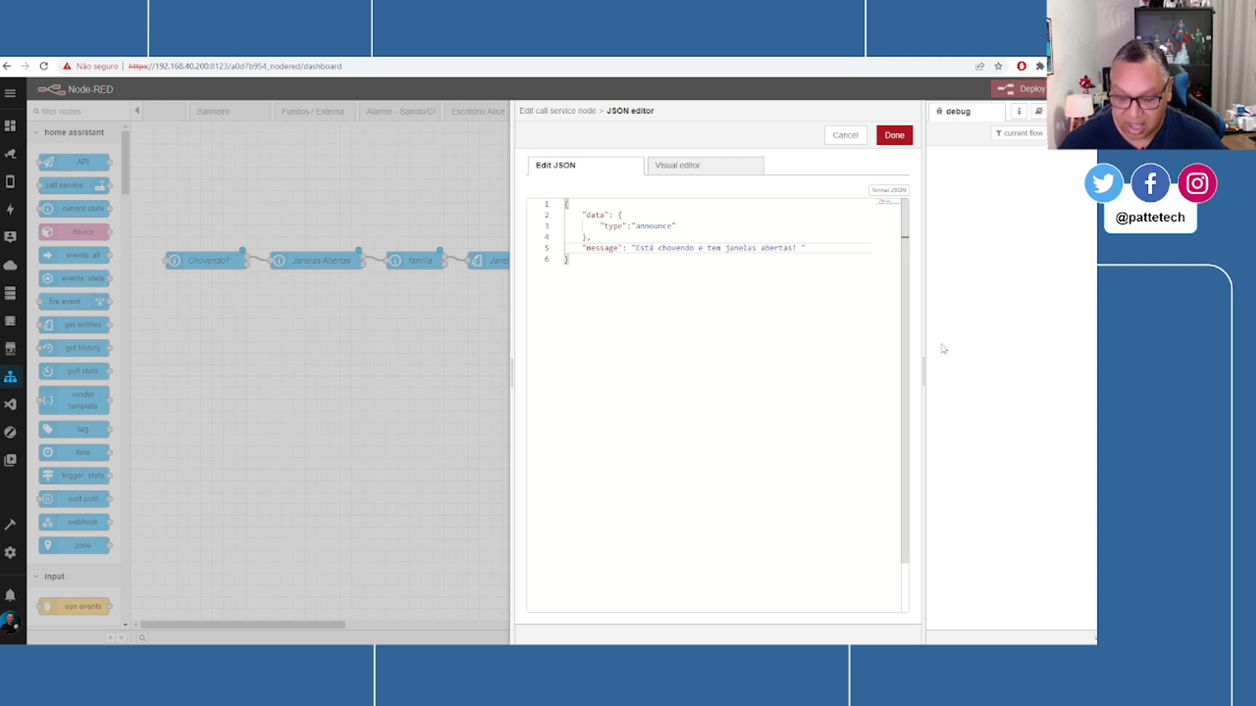
type("{ ")
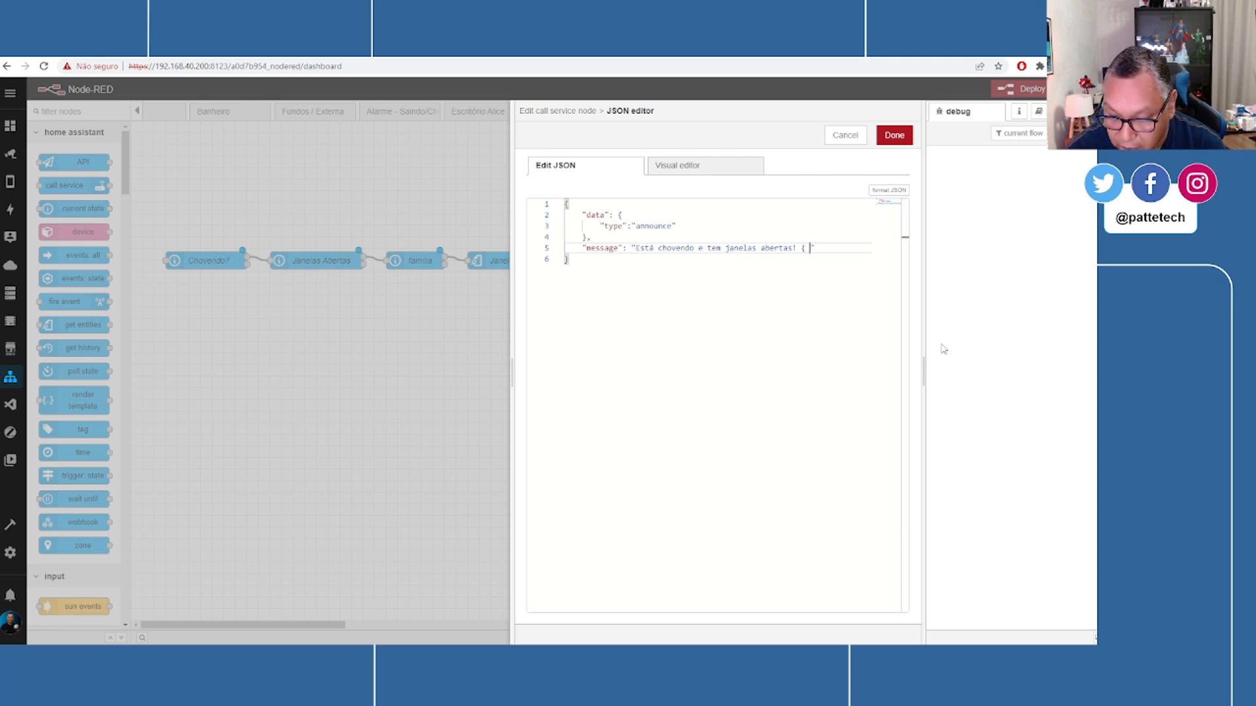
type("[")
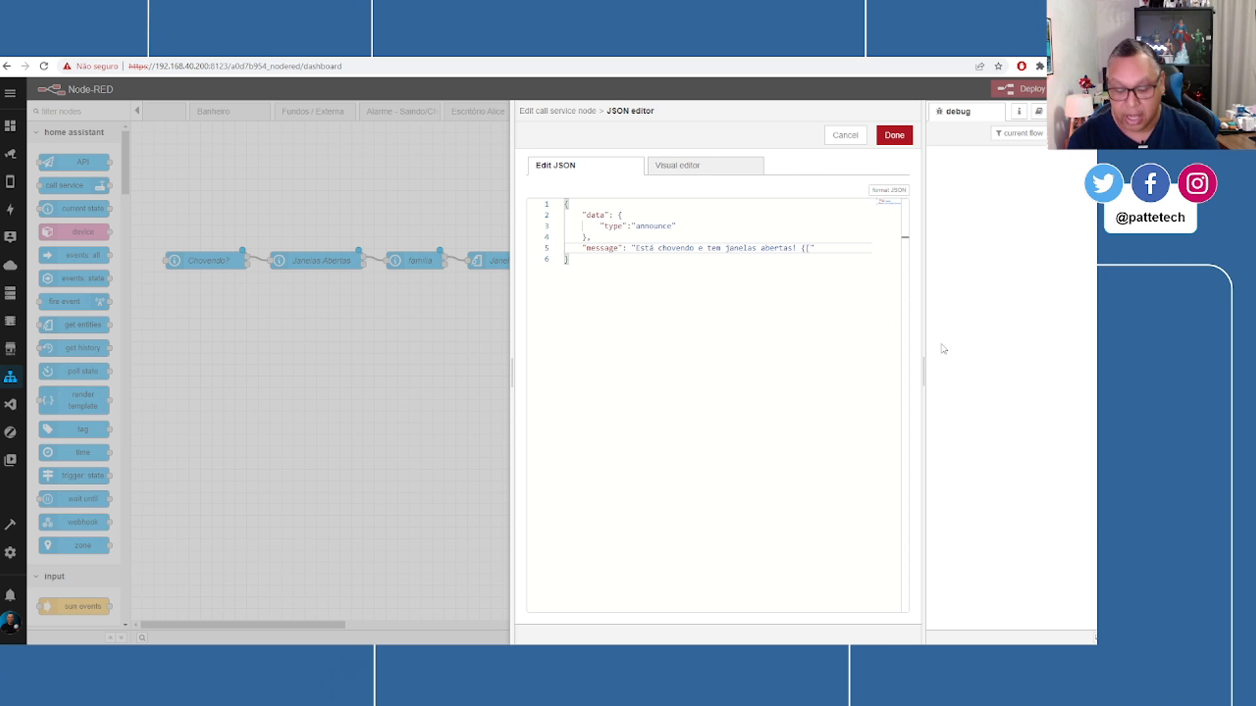
type("payload")
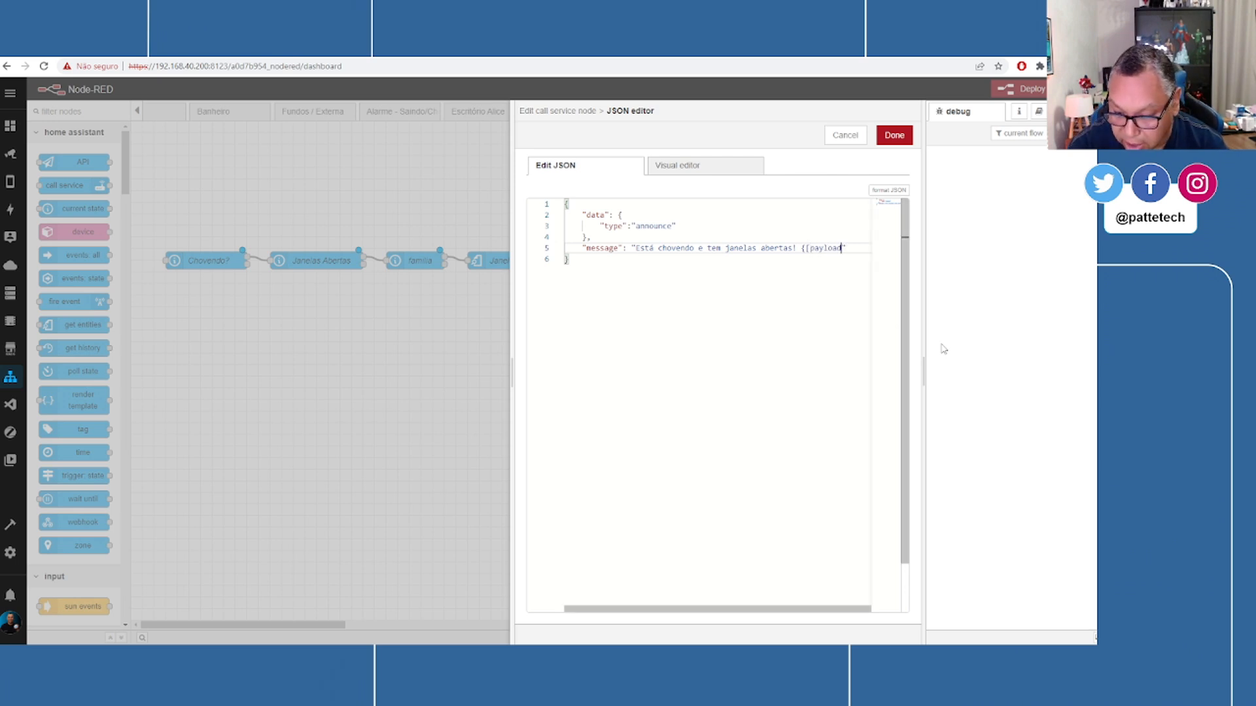
type("}}\"")
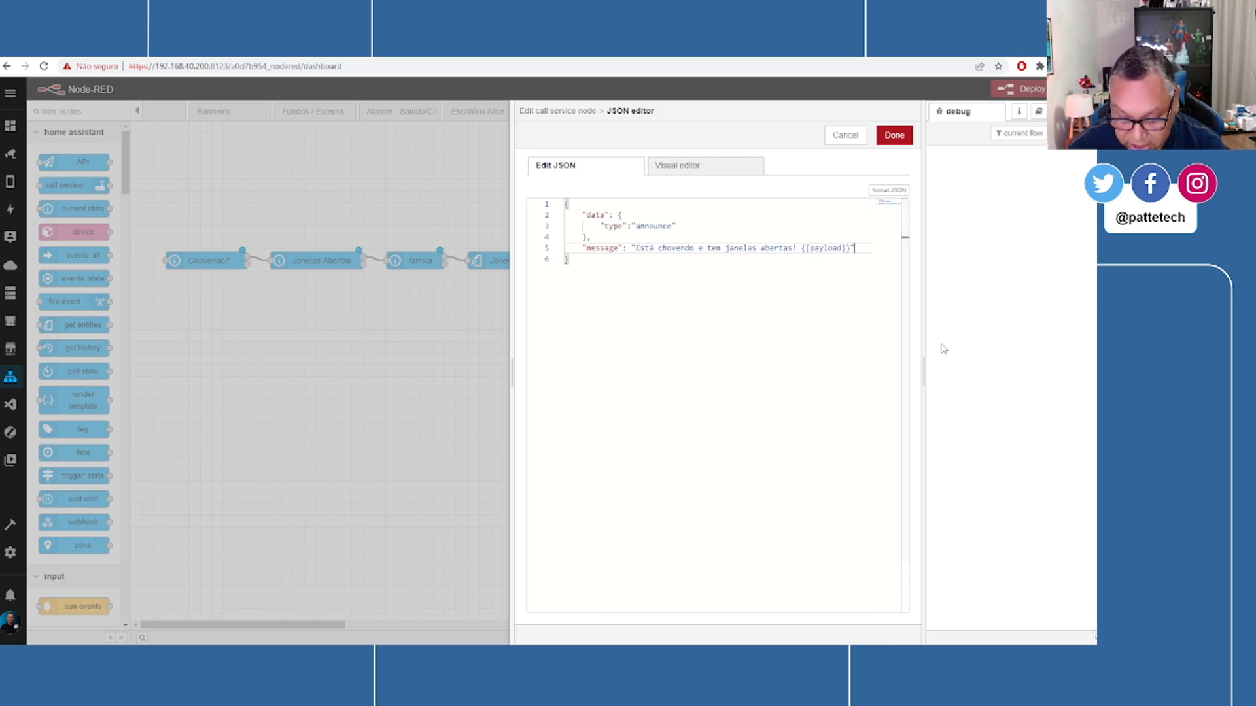
- Add a "target" array containing "media_player.echo_show_15" to the JSON data, and save both the data and the node
type(",")
key("Return")
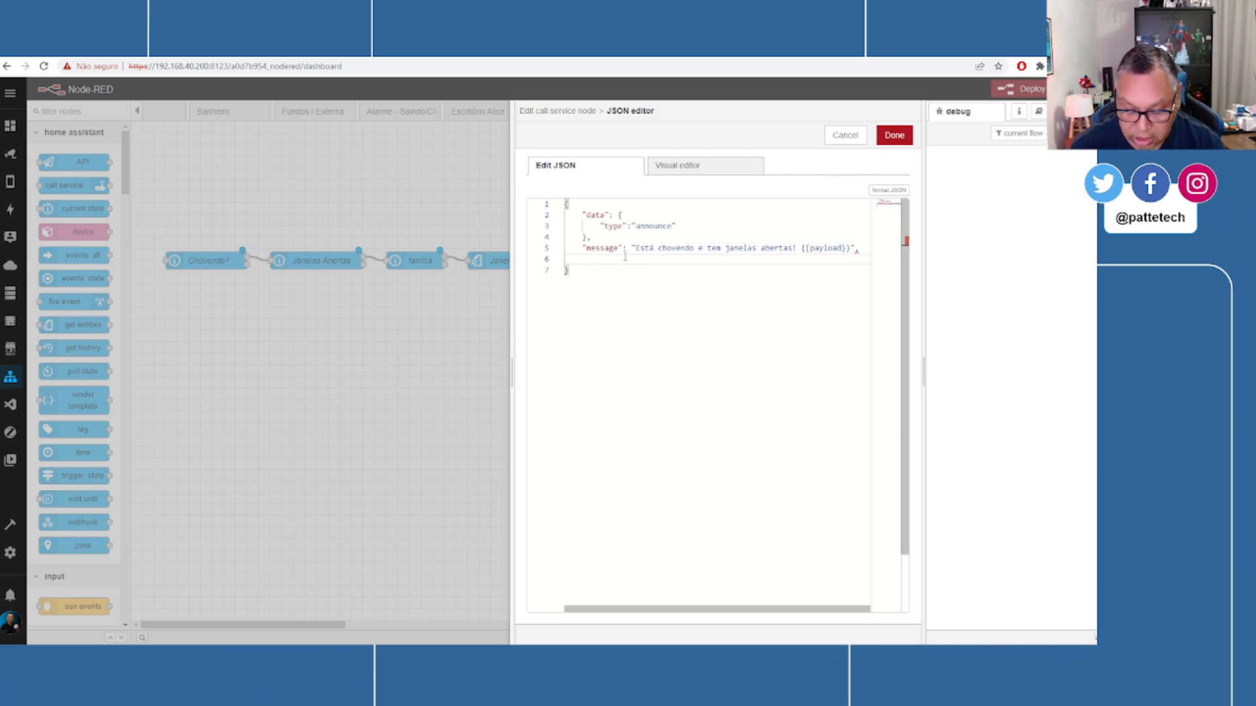
type("\"targe")
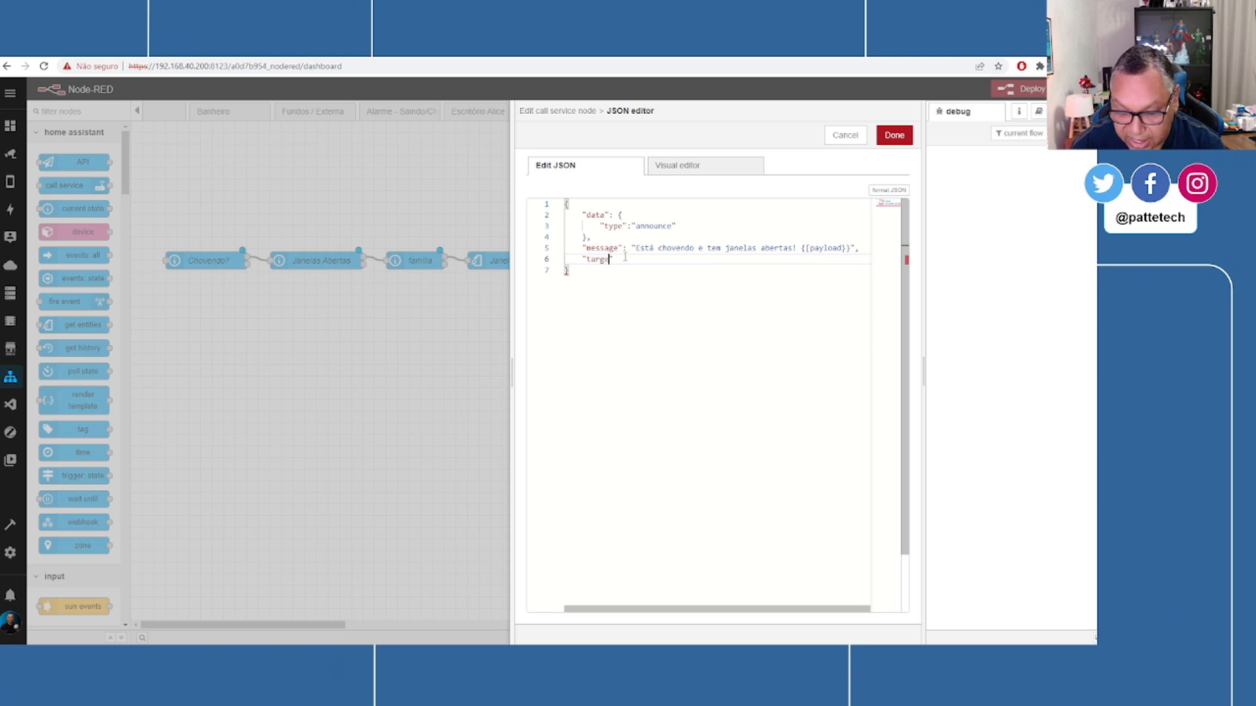
type("t\":")
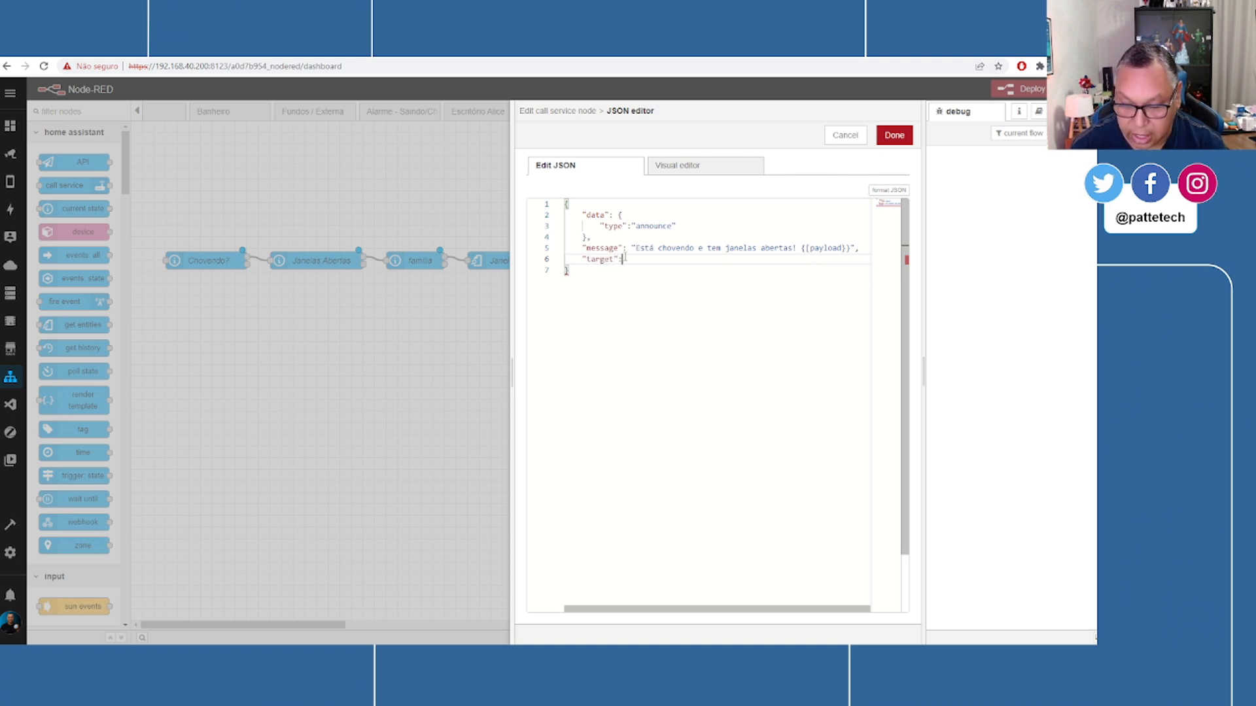
type(" [")
key("BackSpace")
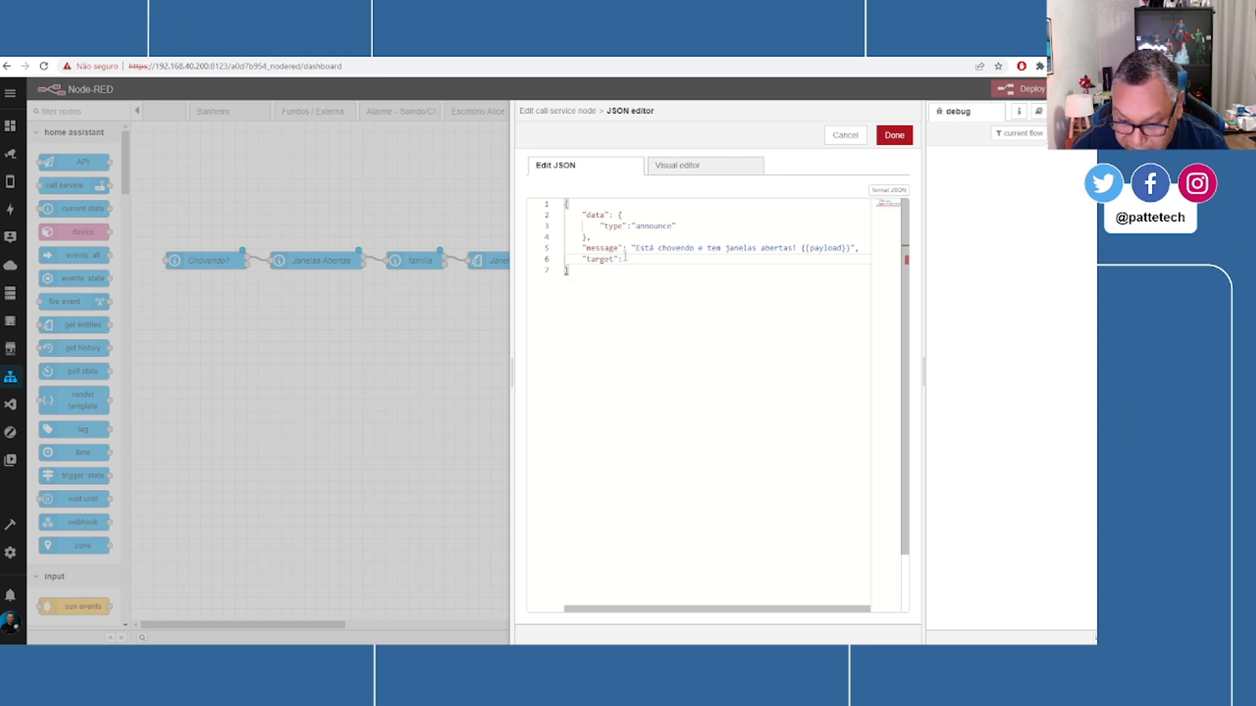
type("[")
key("Return")
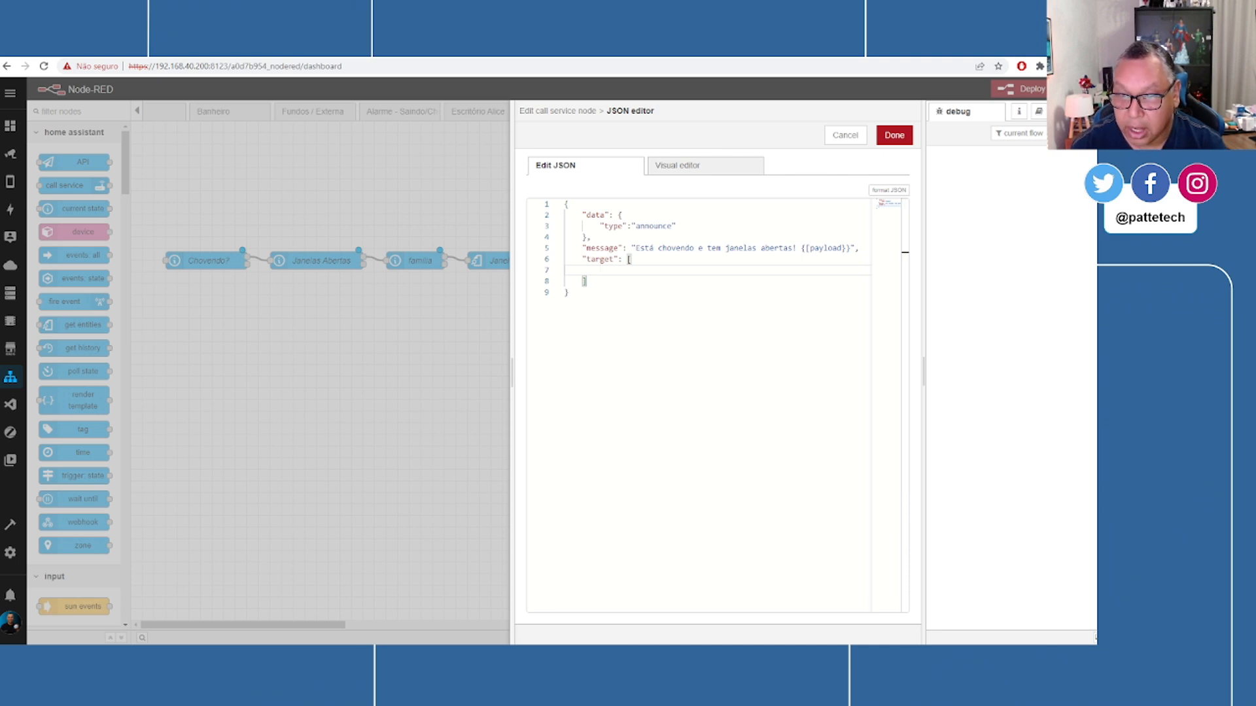
type("\"media")
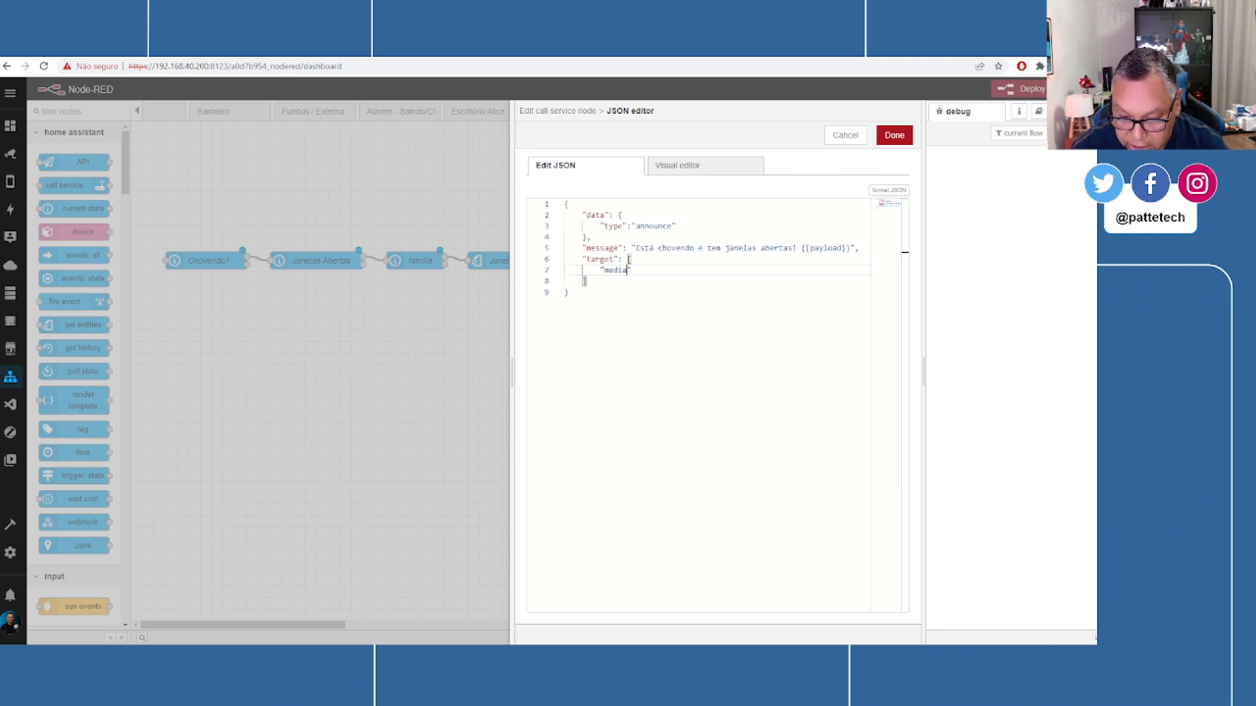
type("_player.")
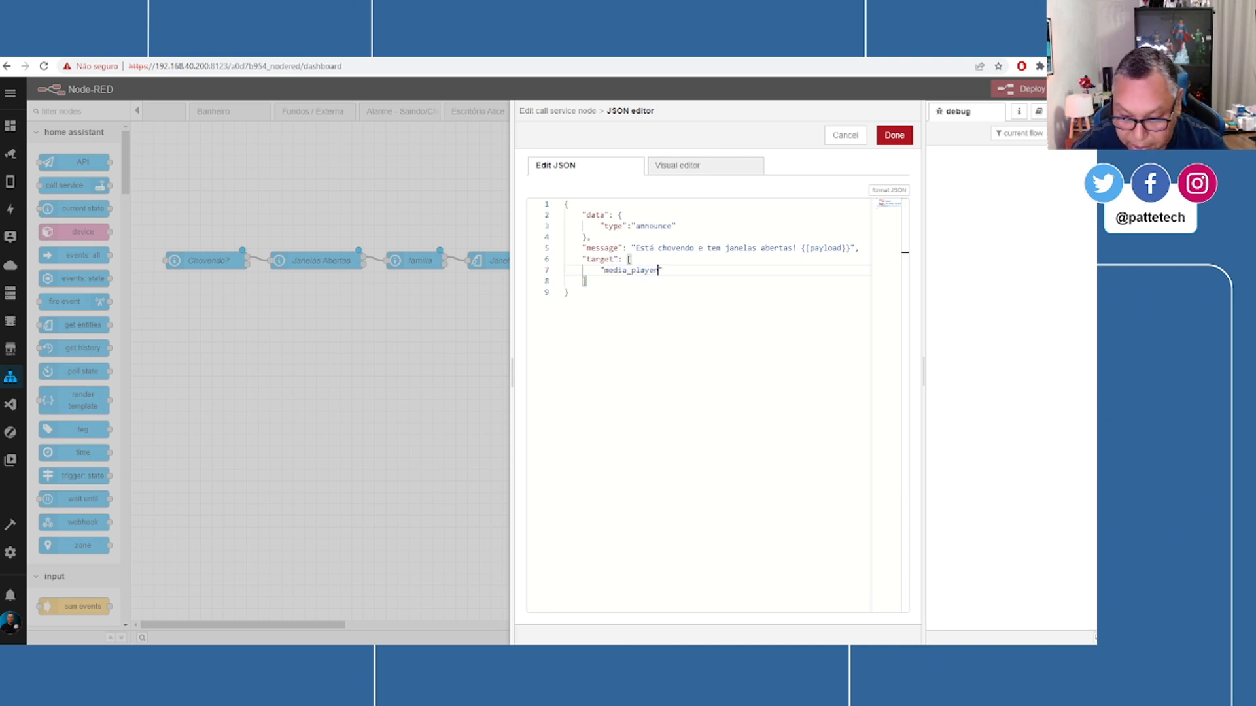
type("echo_show_15")
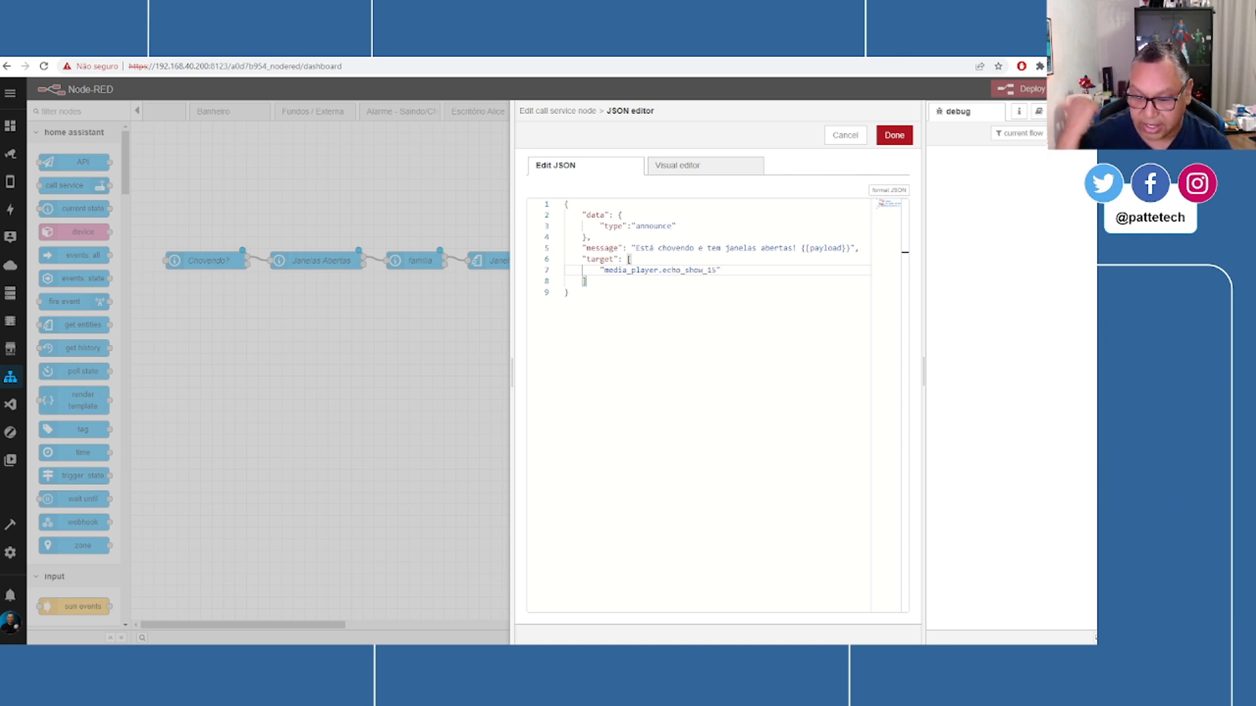
key("Down")
key("Down")
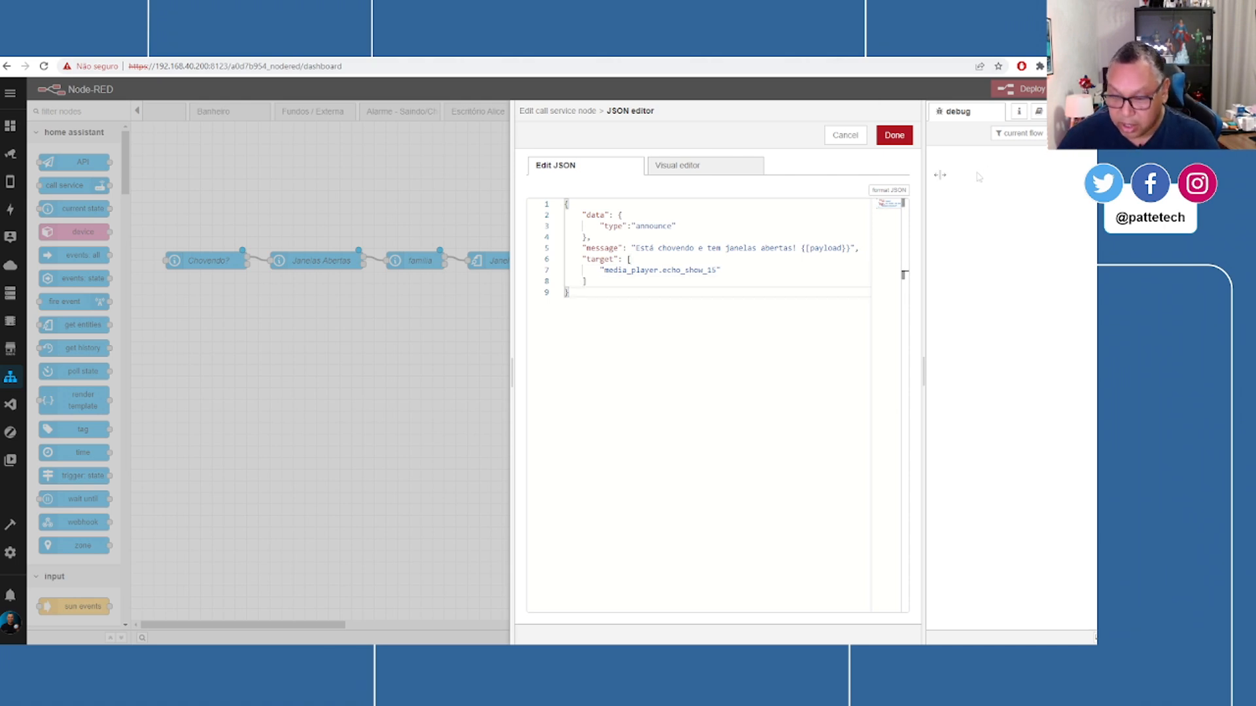
left_click(894, 135)
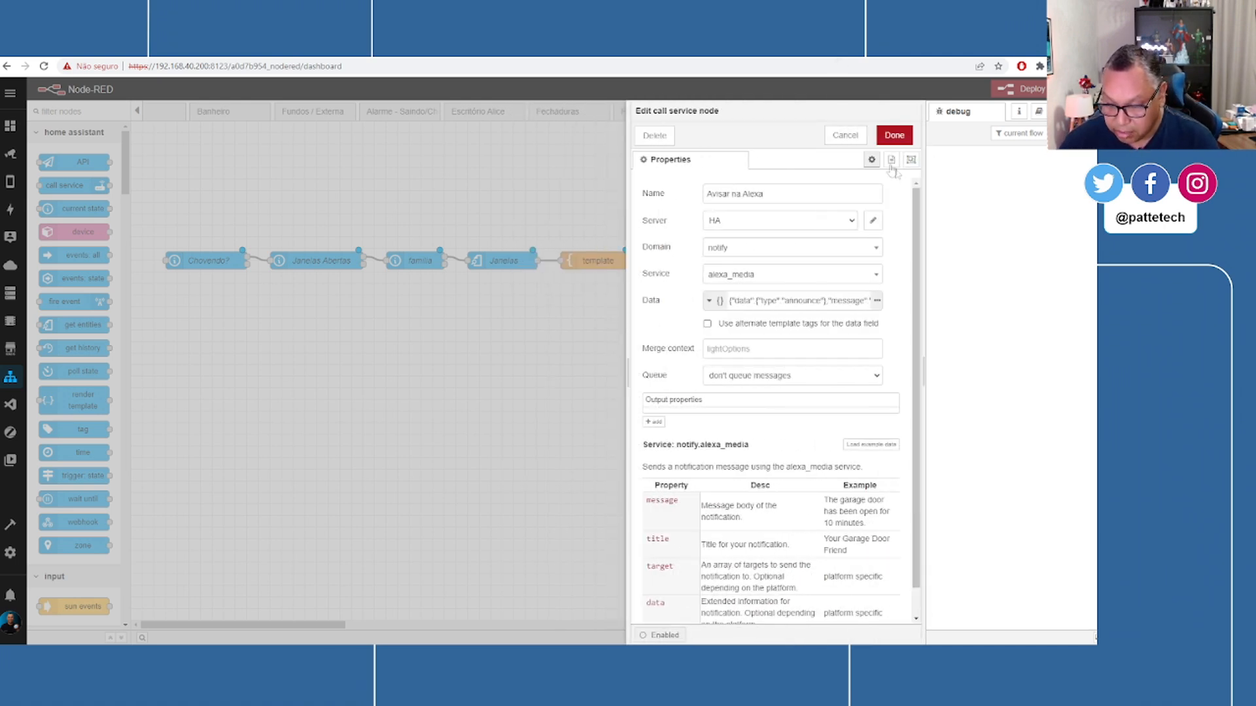
left_click(895, 134)
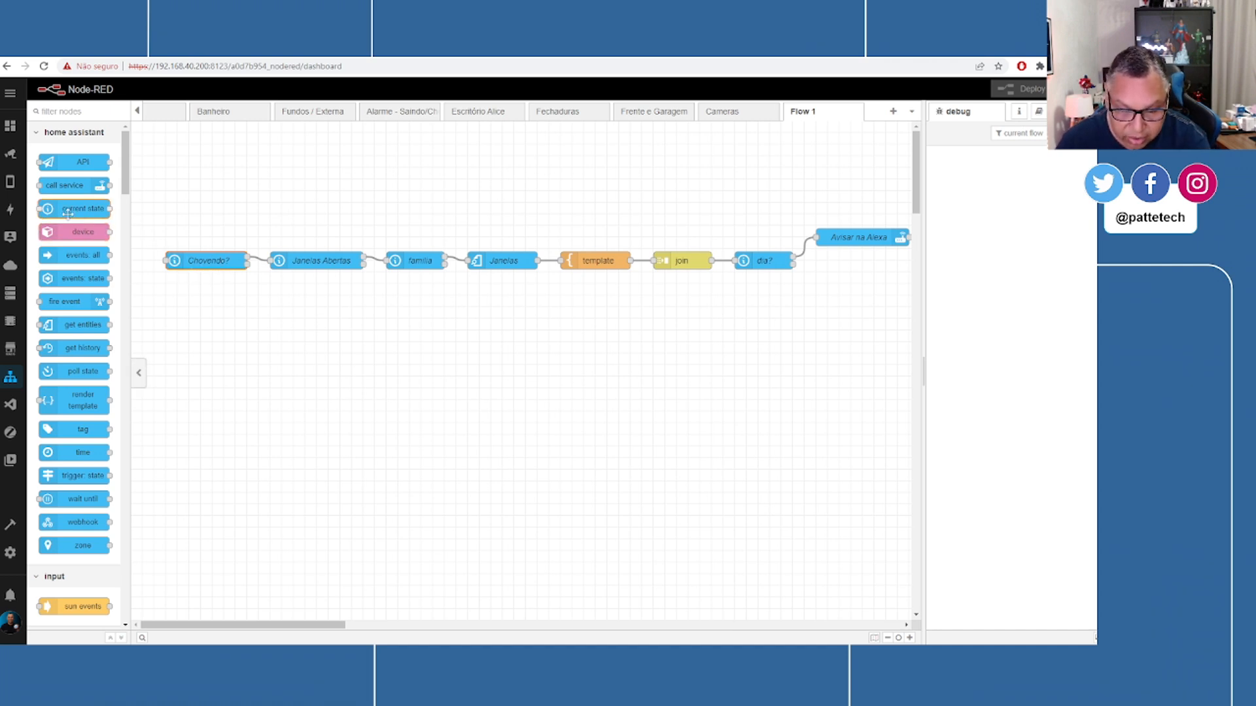
- Replace the Chovendo? current state node at the start of the flow with an events: state node
key("Delete")
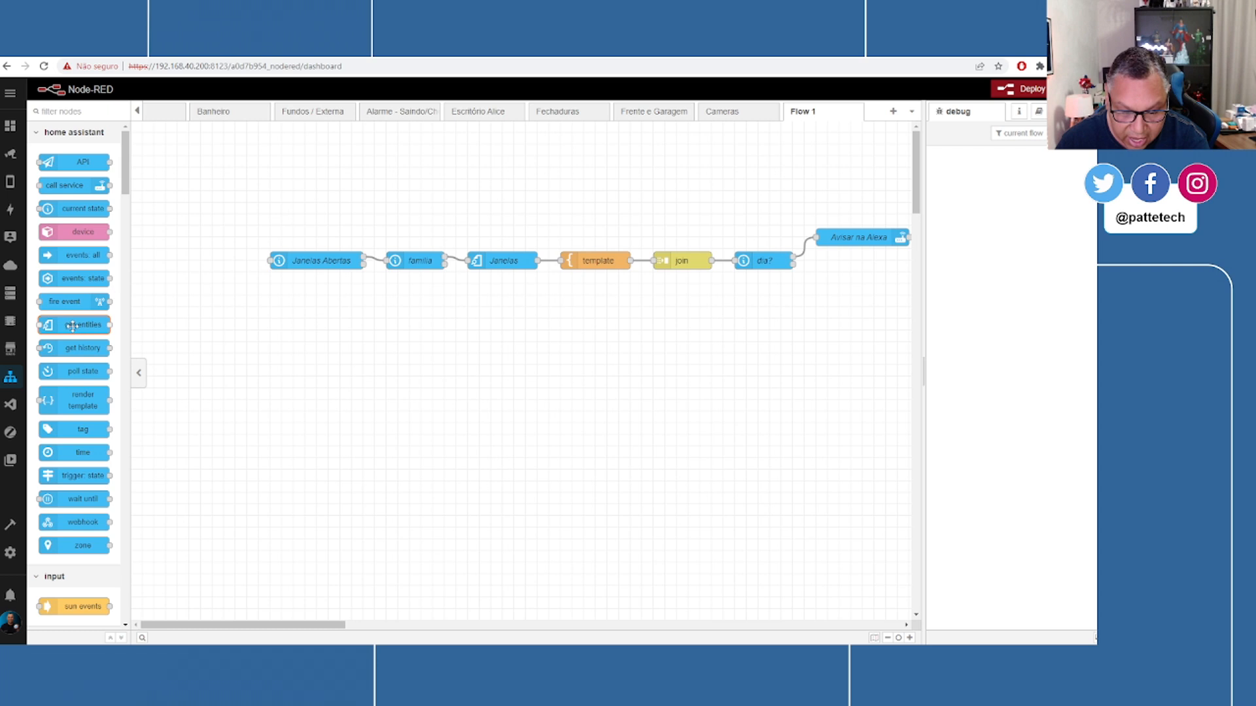
left_click_drag(69, 280, 211, 260)
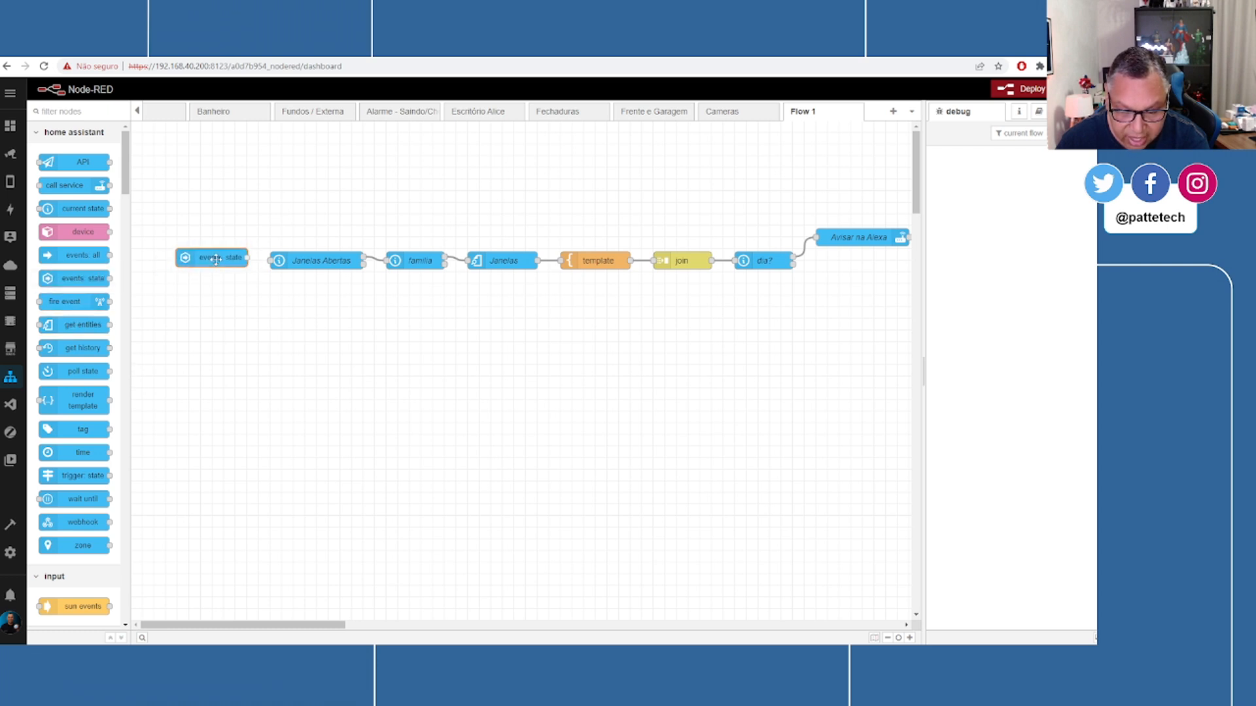
- Name the new events: state node Chovendo?, set its state condition value to 0, and connect it to the Janelas Abertas node
double_click(256, 259)
left_click(729, 273)
left_click(720, 330)
left_click(803, 275)
type("0")
left_click(893, 136)
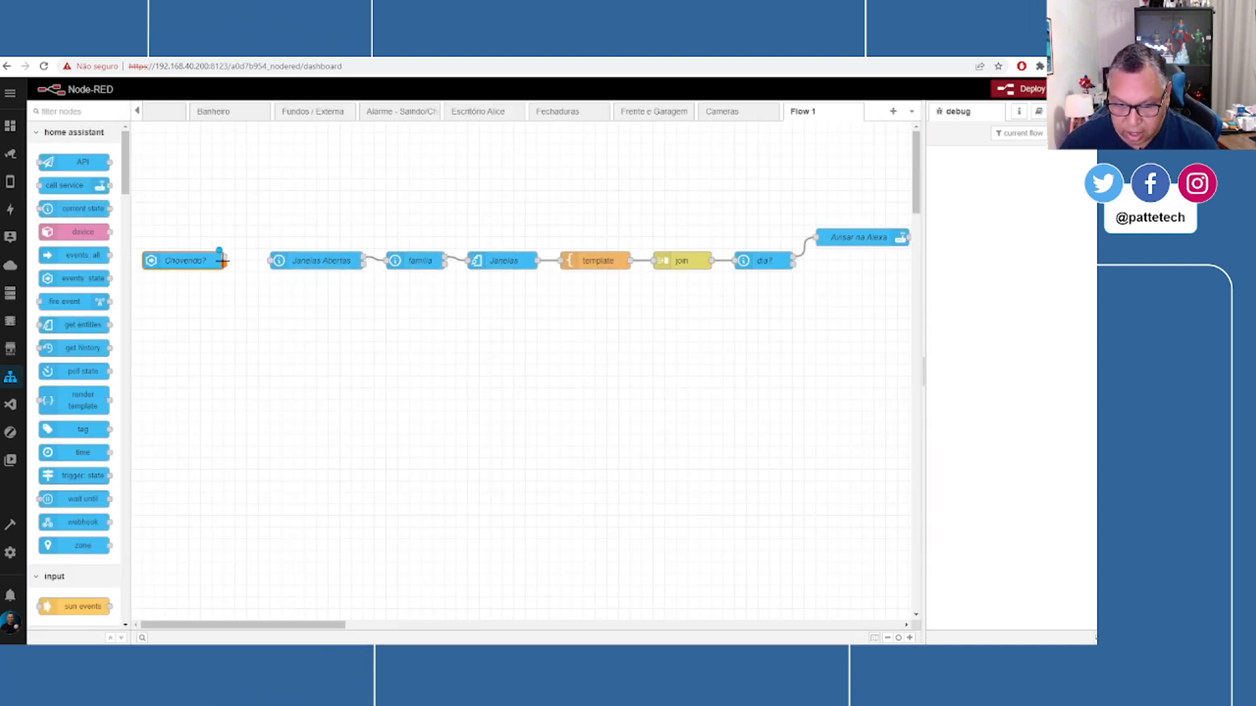
left_click_drag(223, 260, 271, 260)
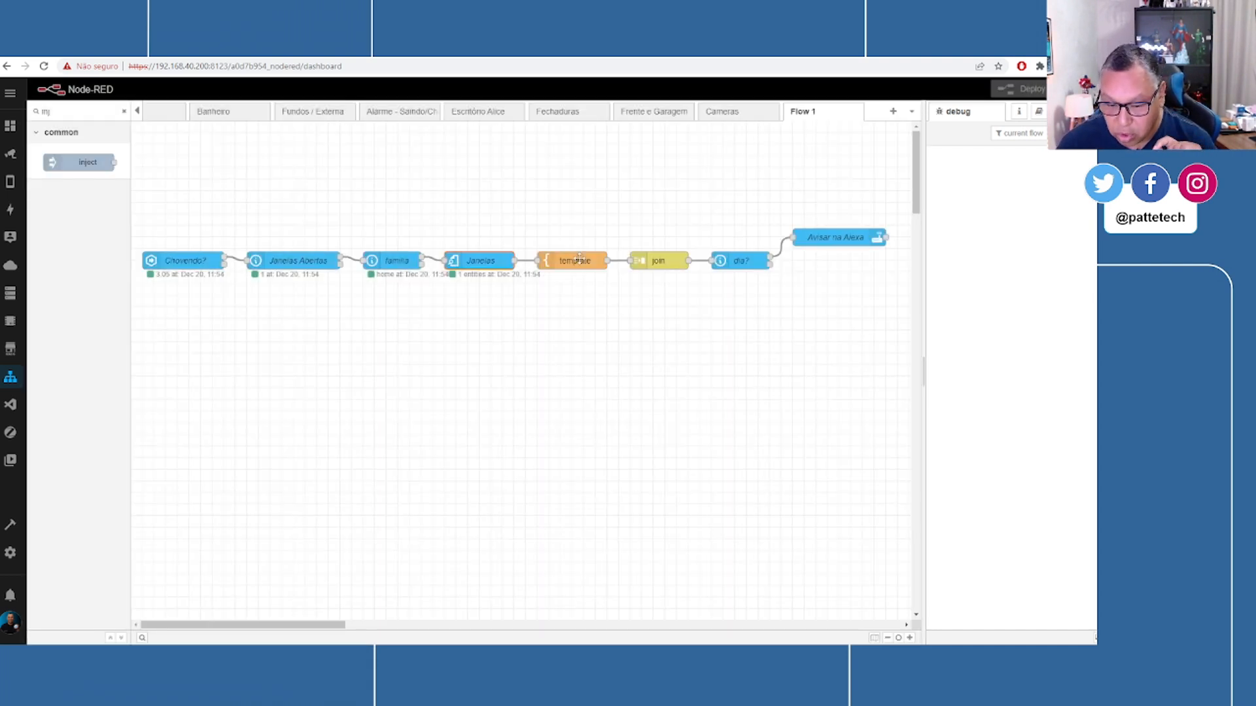
- Set the output type of the Janelas get entities node to Split and save the node
double_click(480, 260)
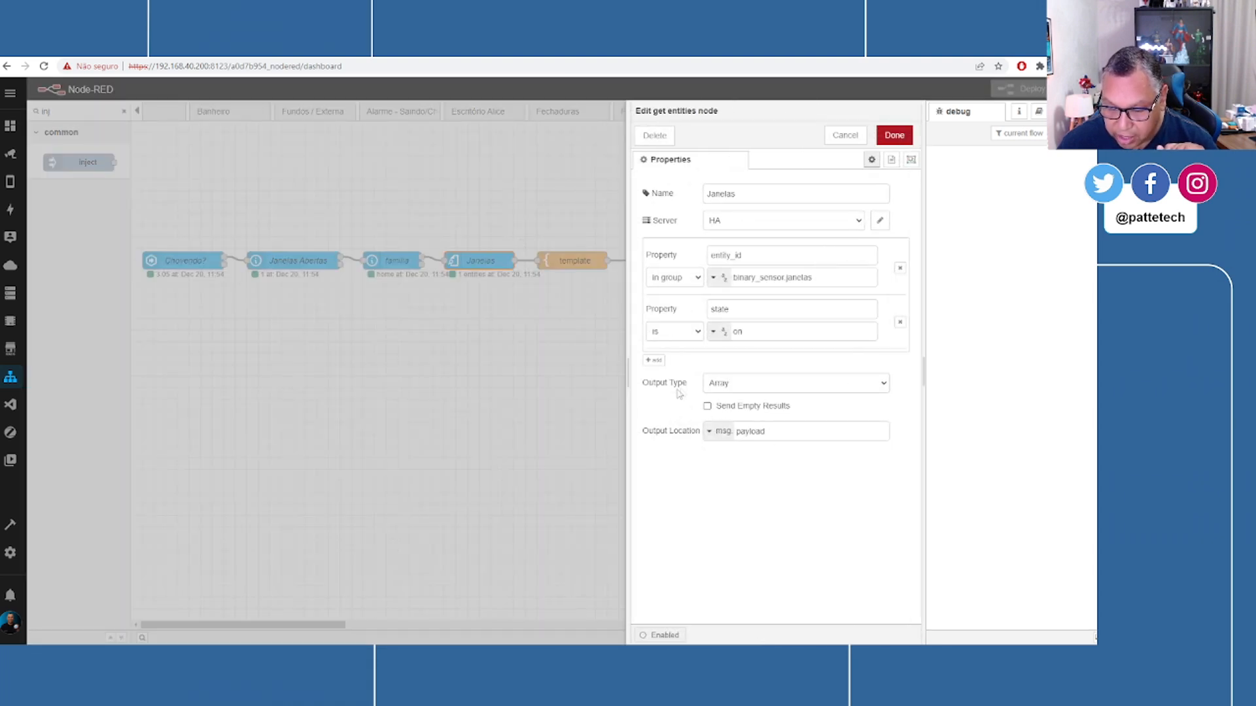
left_click(769, 387)
left_click(723, 429)
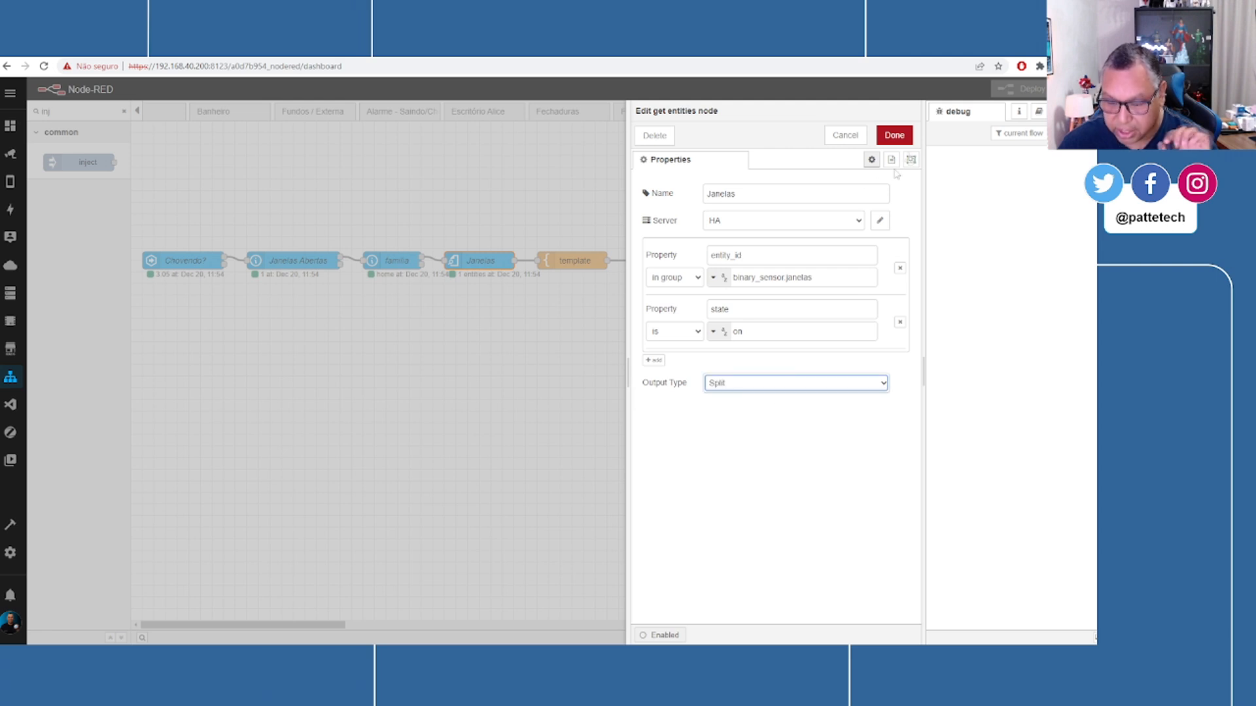
left_click(894, 135)
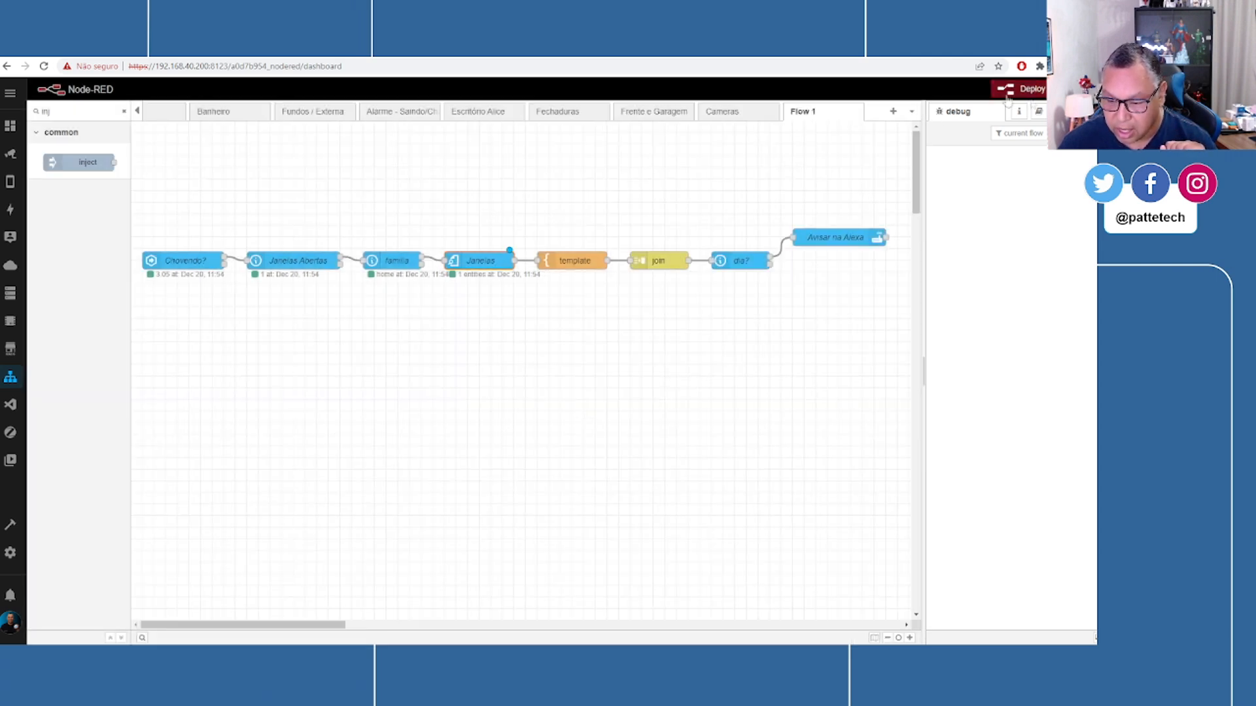
- Rename the dia? node's msg.payload output property to payload_dia, save the node, and deploy the flow
left_click(738, 261)
double_click(737, 262)
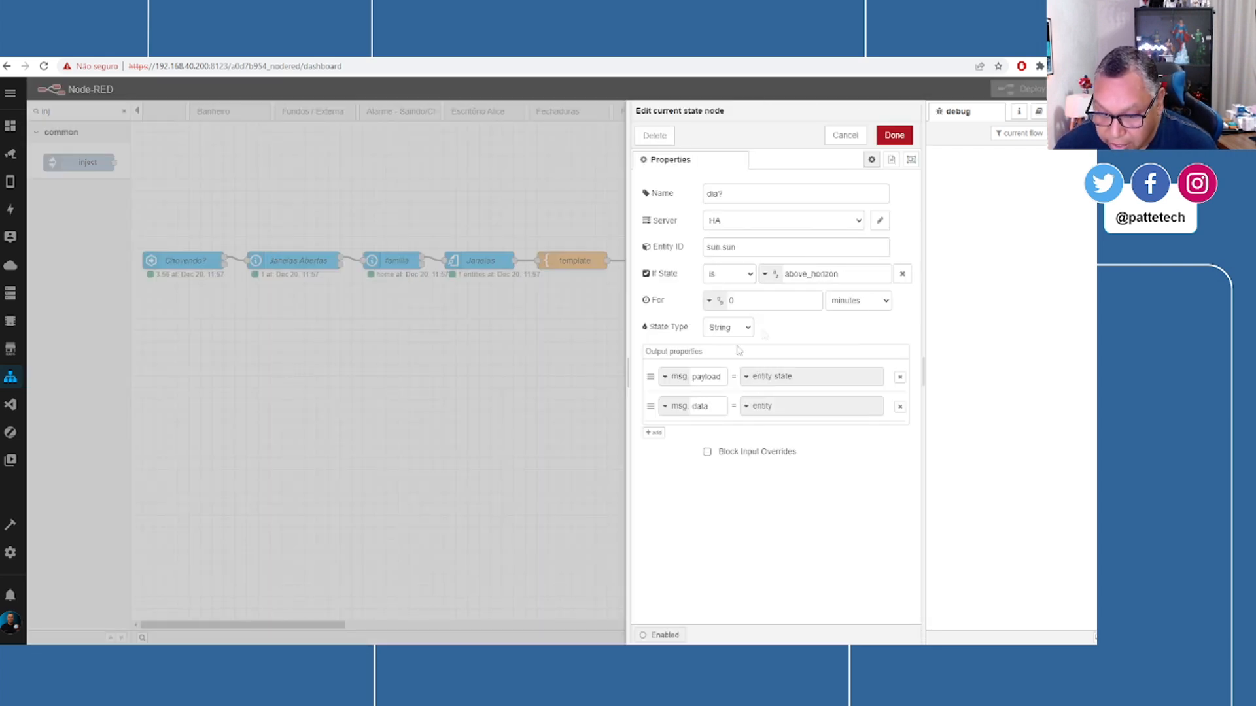
left_click_drag(692, 376, 728, 375)
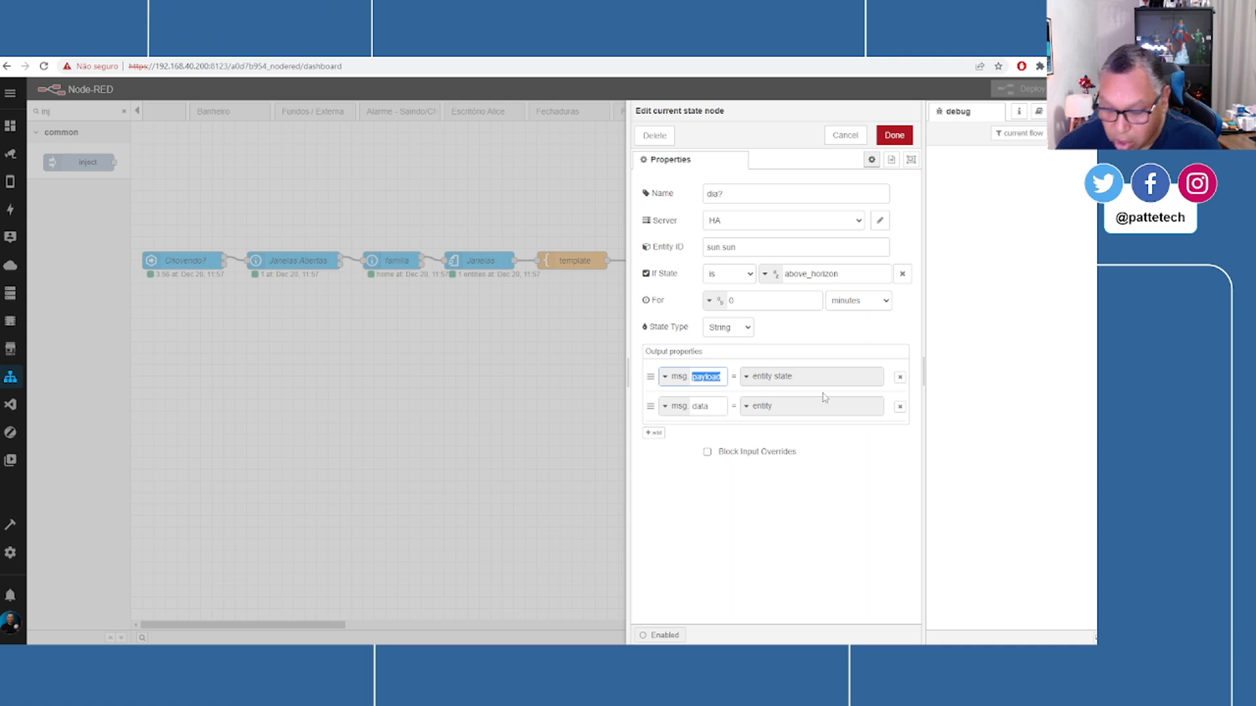
type("payload")
type("_dia")
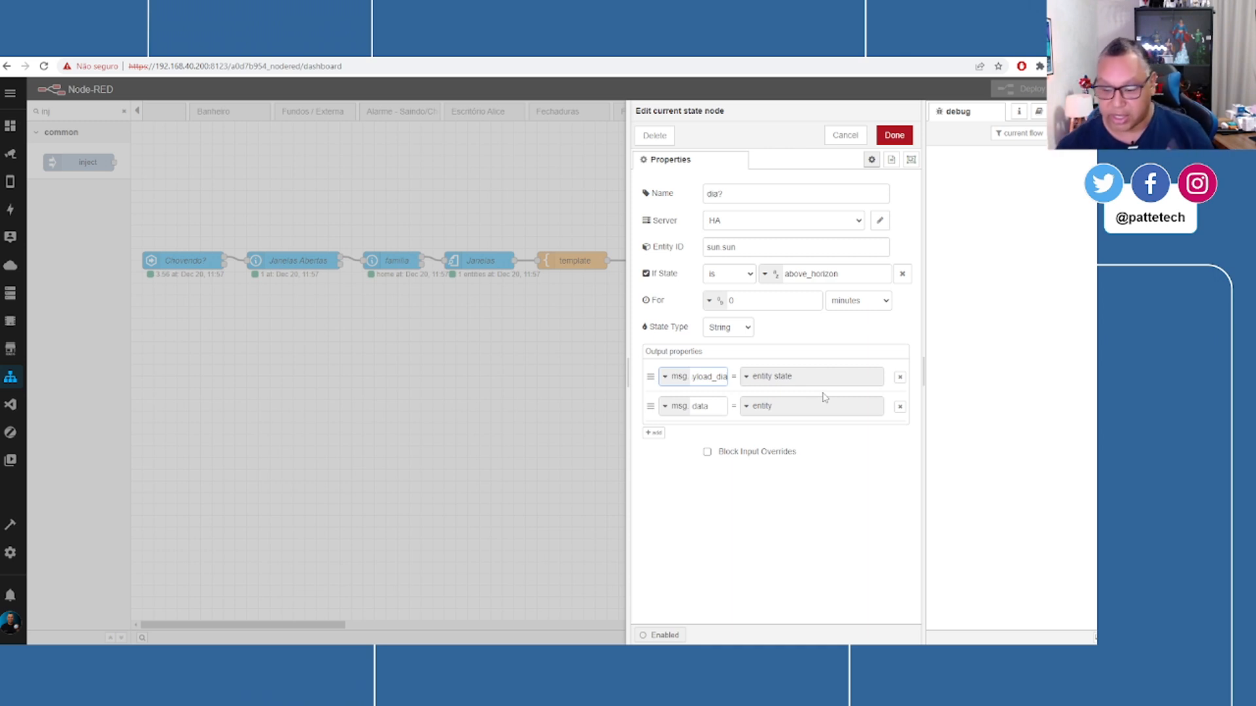
left_click(891, 137)
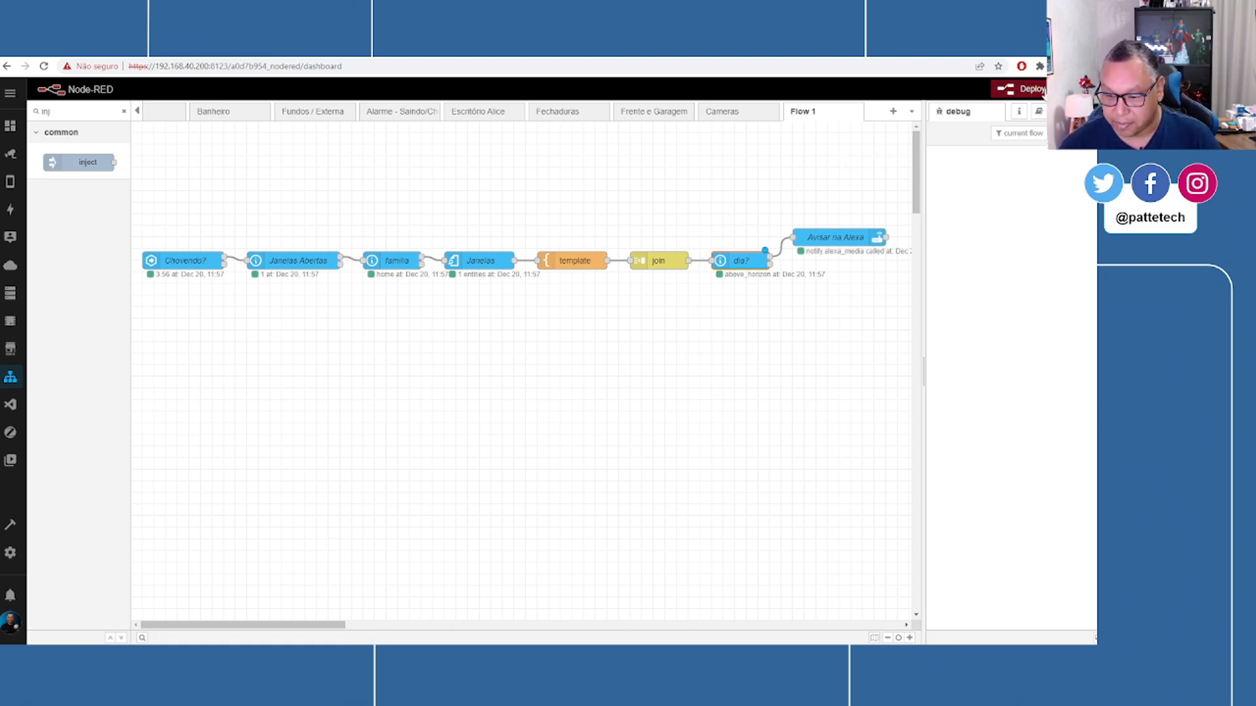
key("ctrl+d")
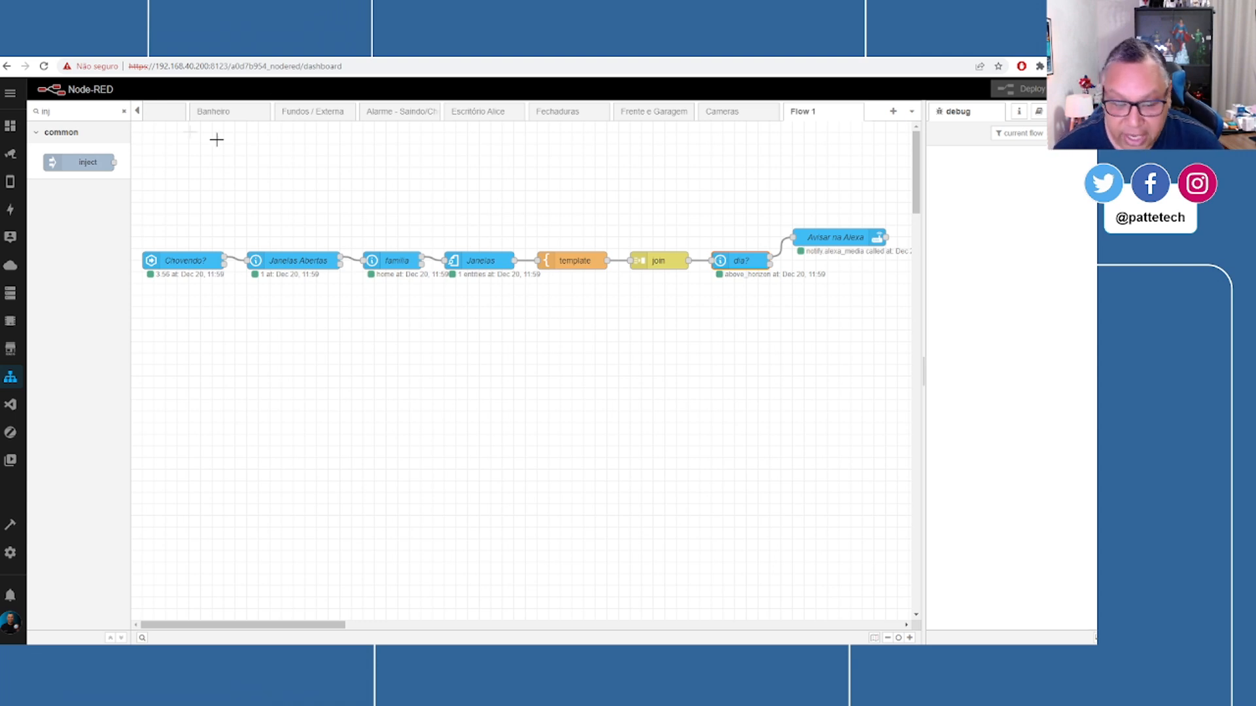
- Add an events: state node below the first flow, named Familia, with grupo.familia as its entity
left_click(124, 111)
left_click_drag(78, 279, 186, 409)
double_click(186, 410)
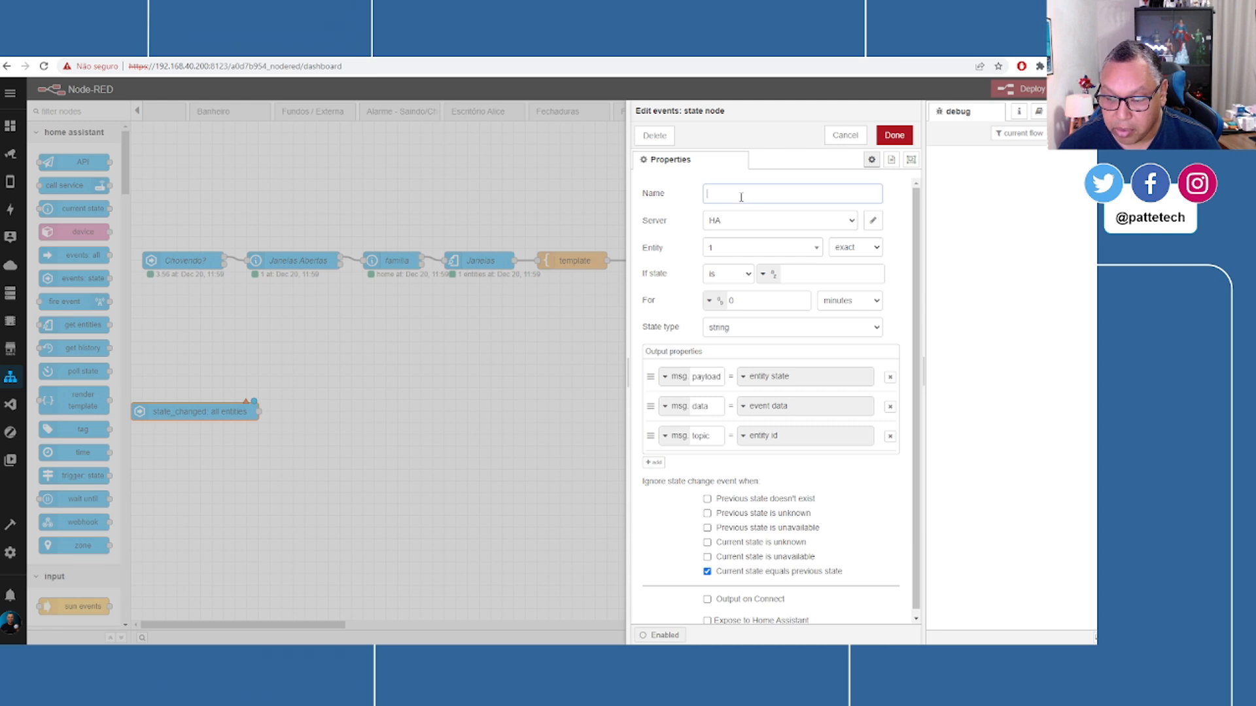
type("Familia")
left_click(759, 251)
type("fami")
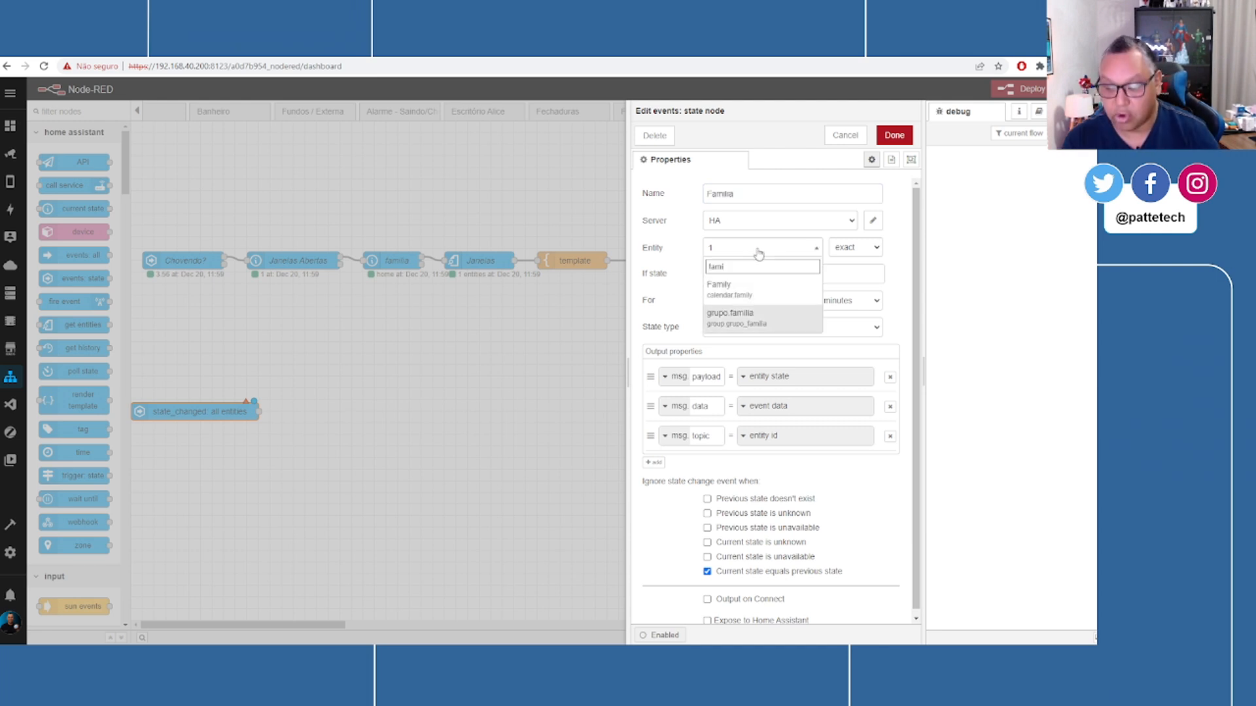
key("Return")
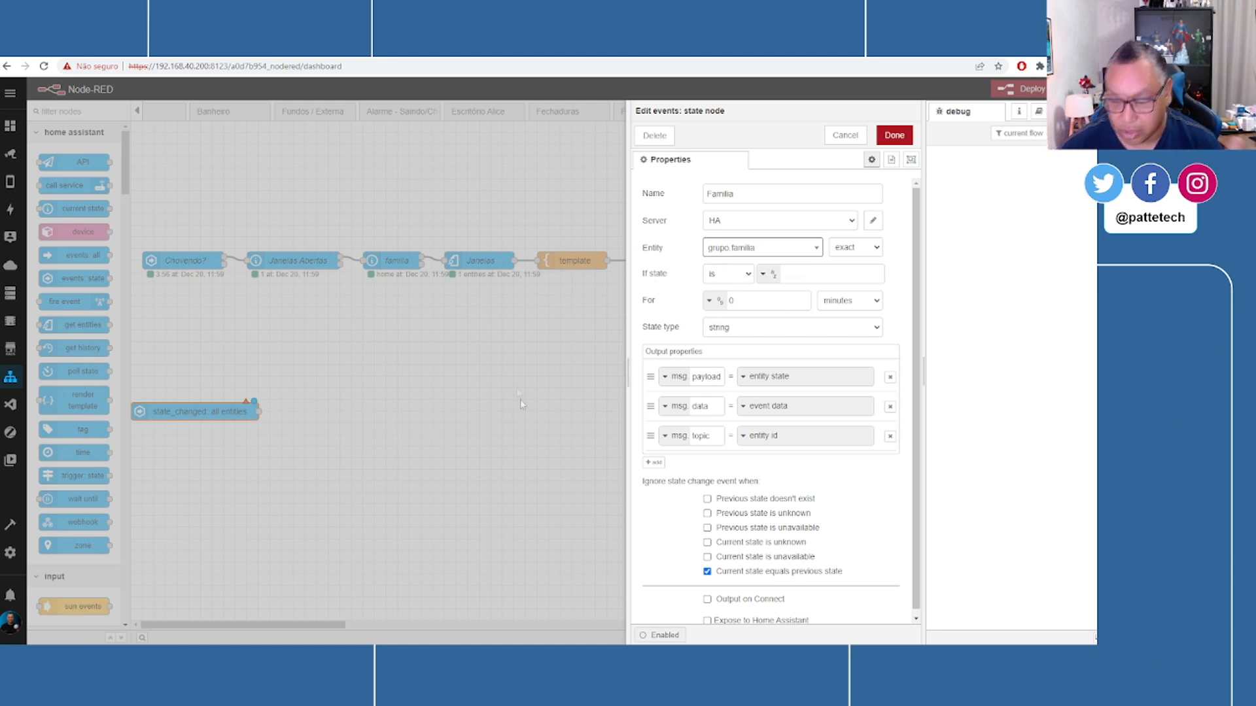
- Set the Familia node's state condition to home, save it, and place it below the Chovendo? node
left_click(805, 275)
type("home")
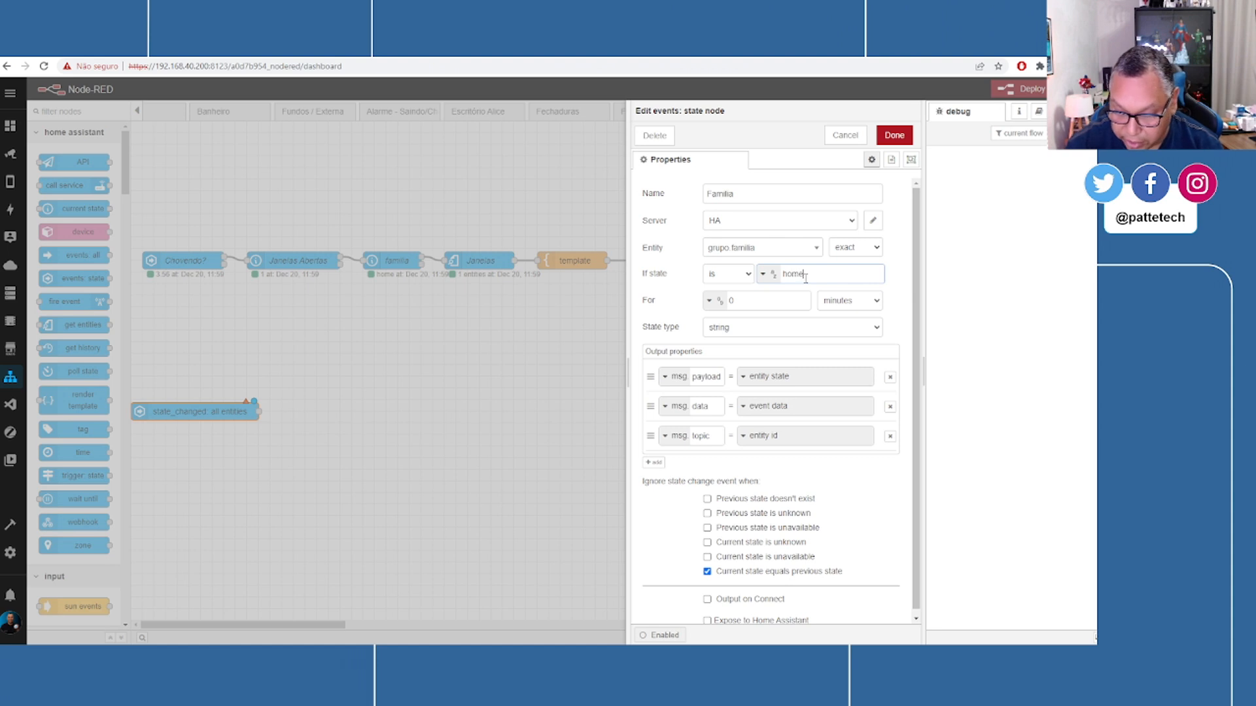
left_click(894, 134)
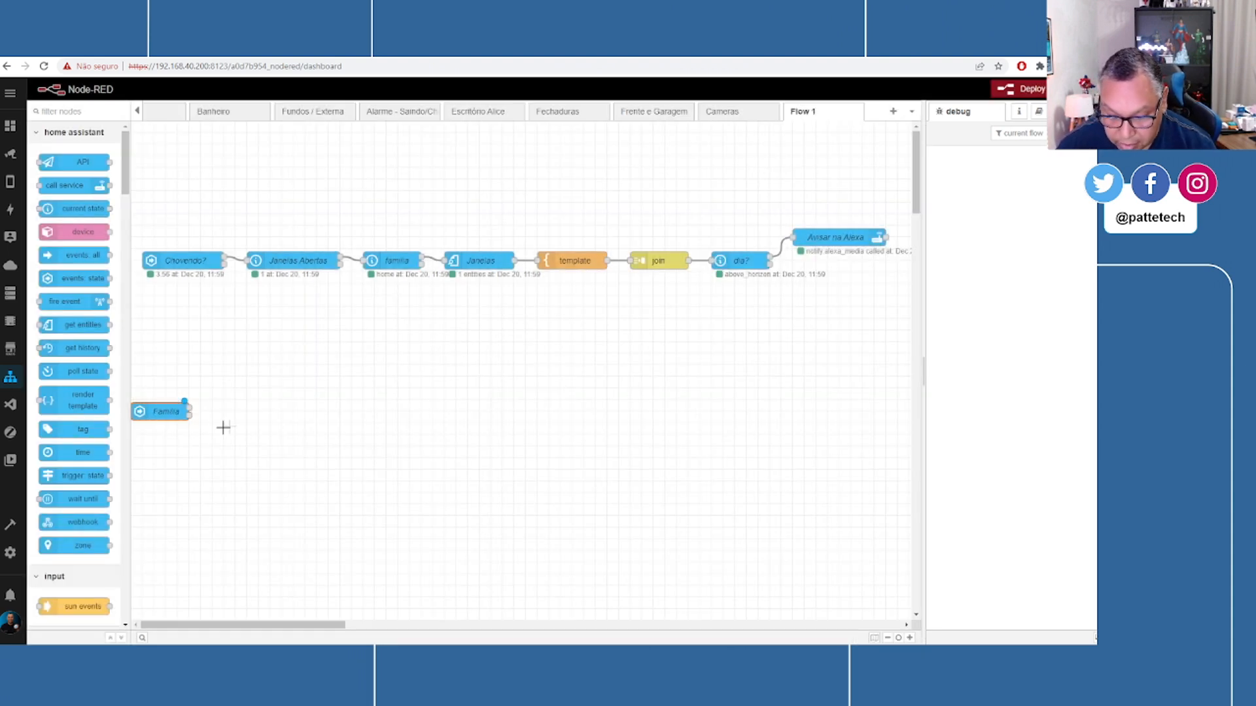
left_click_drag(151, 416, 185, 370)
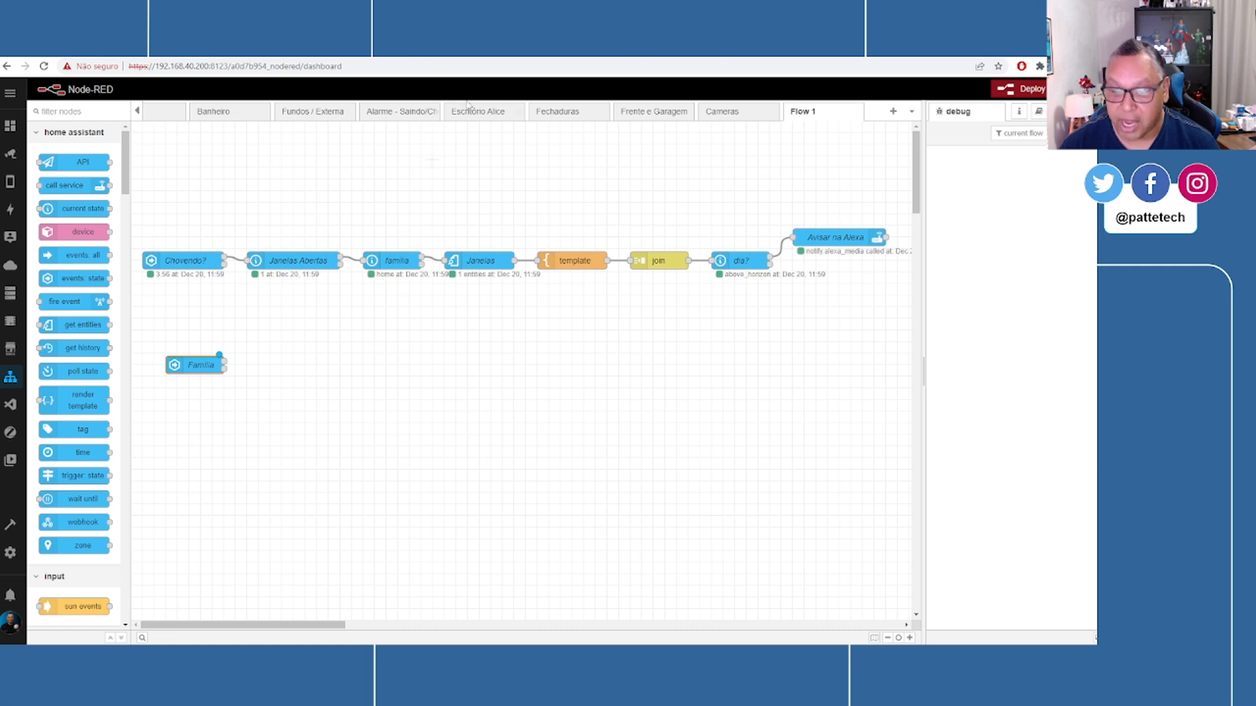
- Add a current state node beside the Familia node and set its entity ID to weather.casa
left_click_drag(76, 209, 295, 391)
double_click(294, 390)
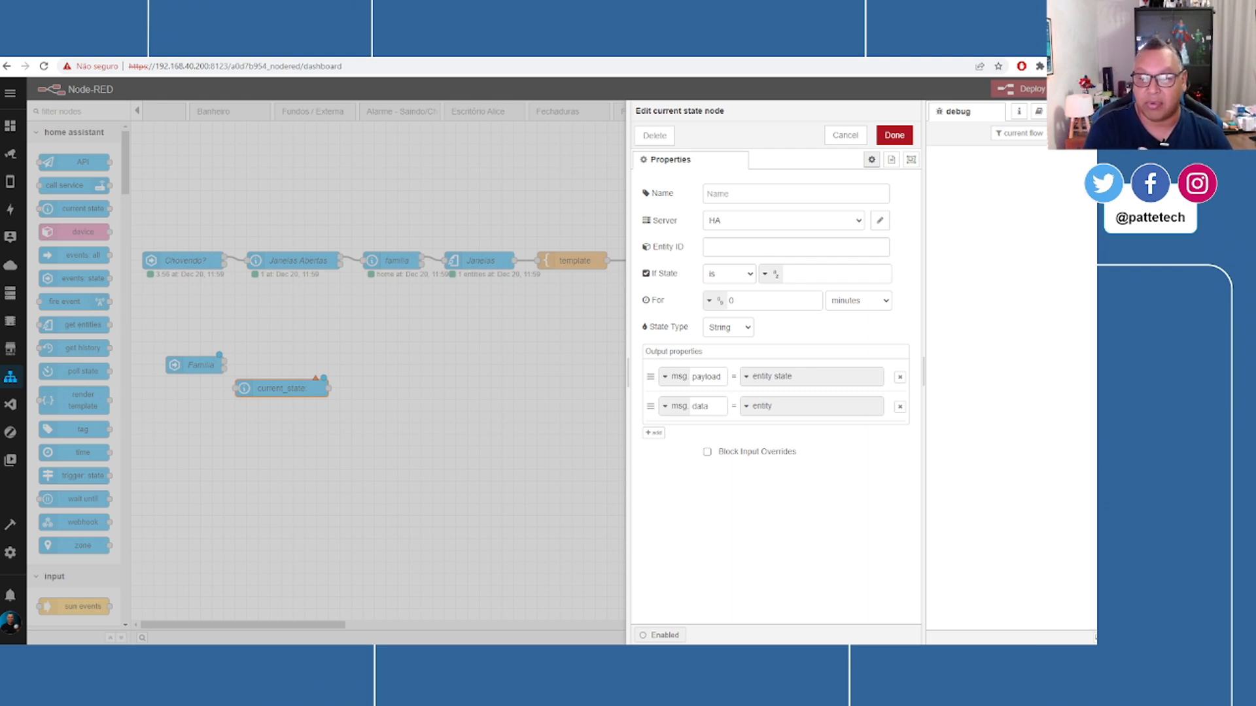
left_click(737, 248)
type("weather")
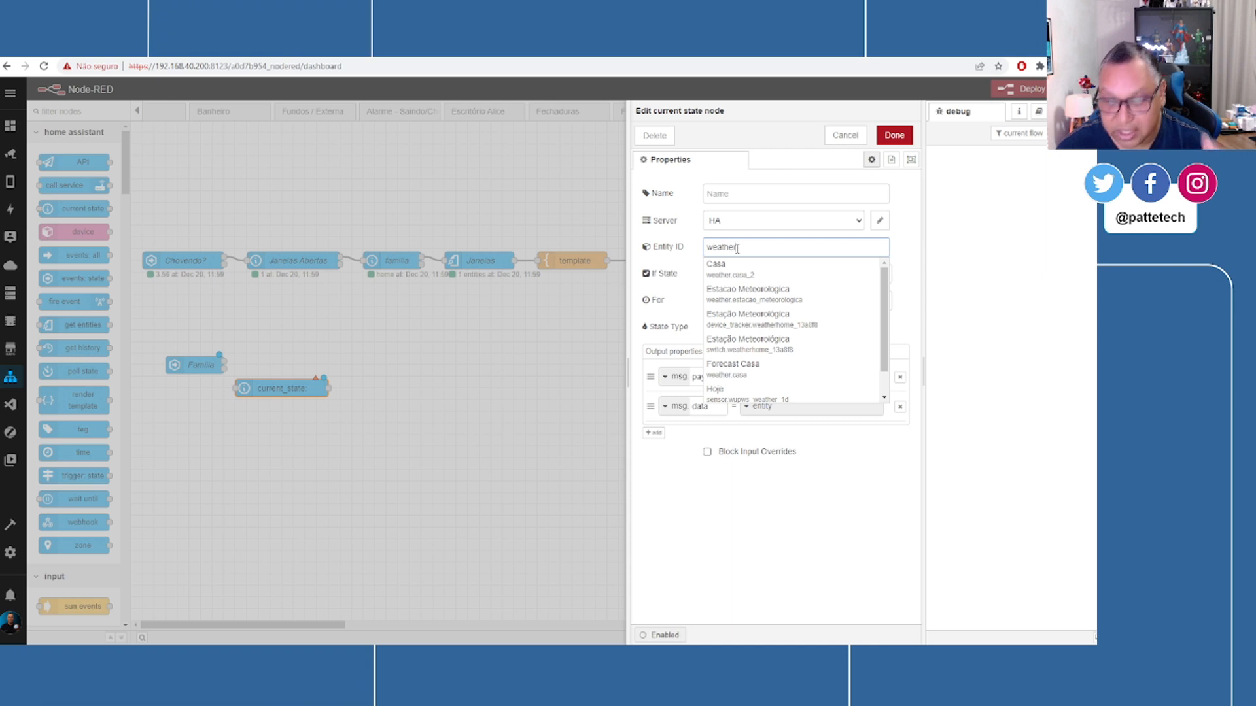
scroll(736, 314, "down", 1)
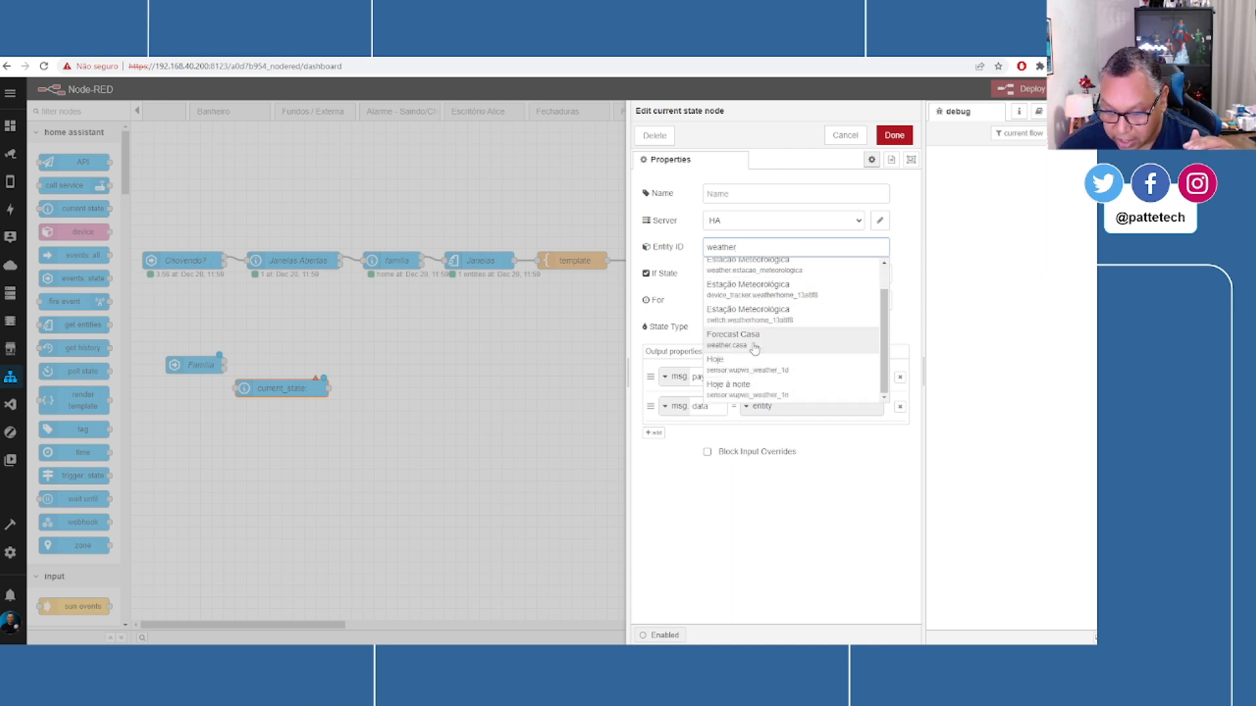
left_click(729, 351)
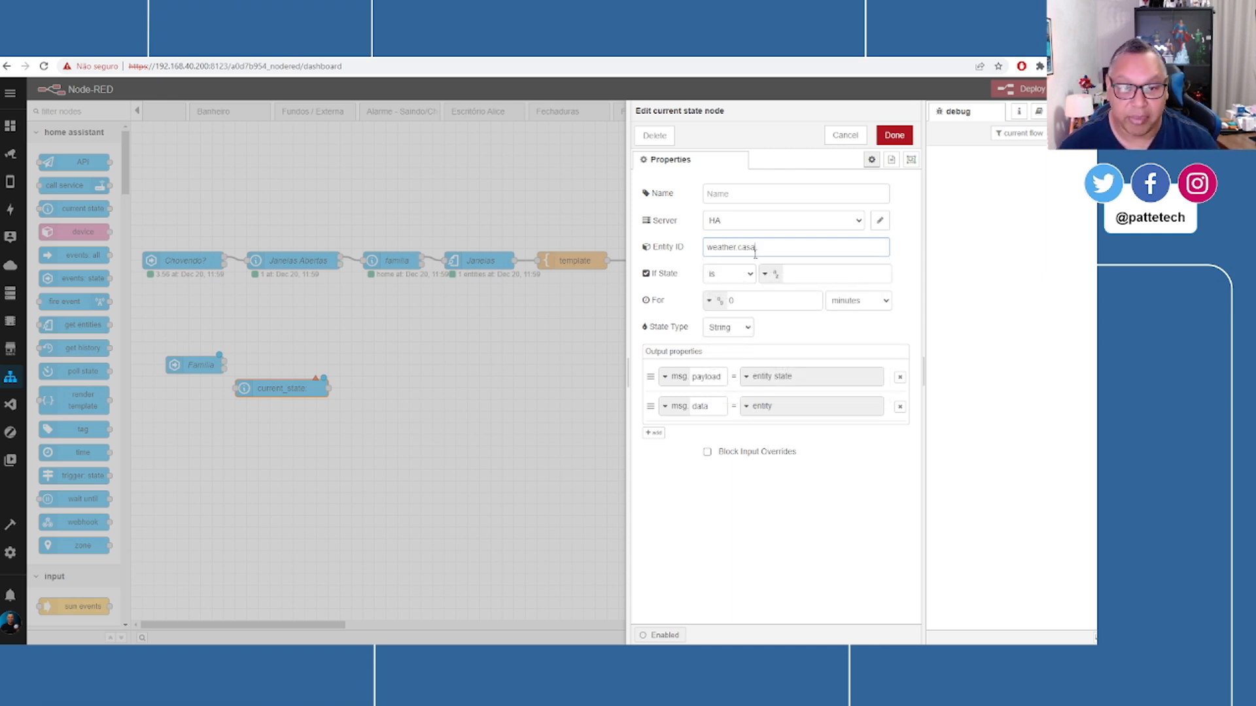
- Set the weather node's state condition to rainy, name it Previsao, and connect the Familia node's second output to it
left_click(816, 274)
type("rainy")
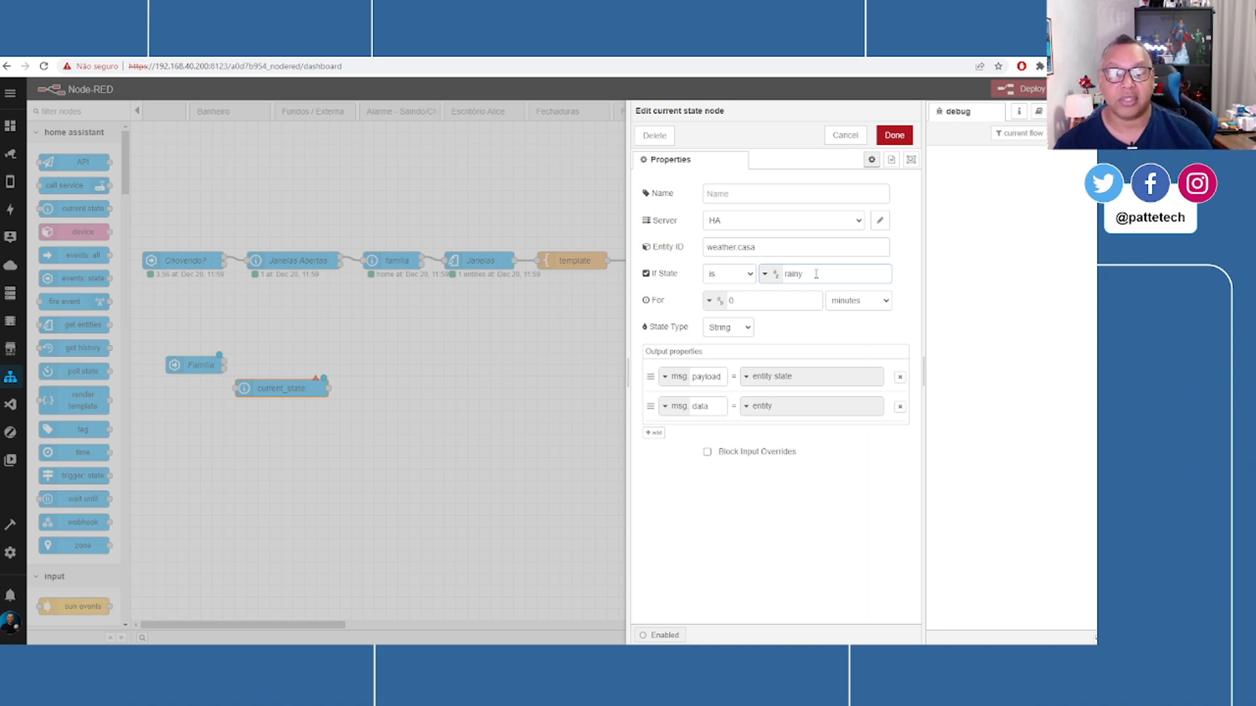
left_click(894, 135)
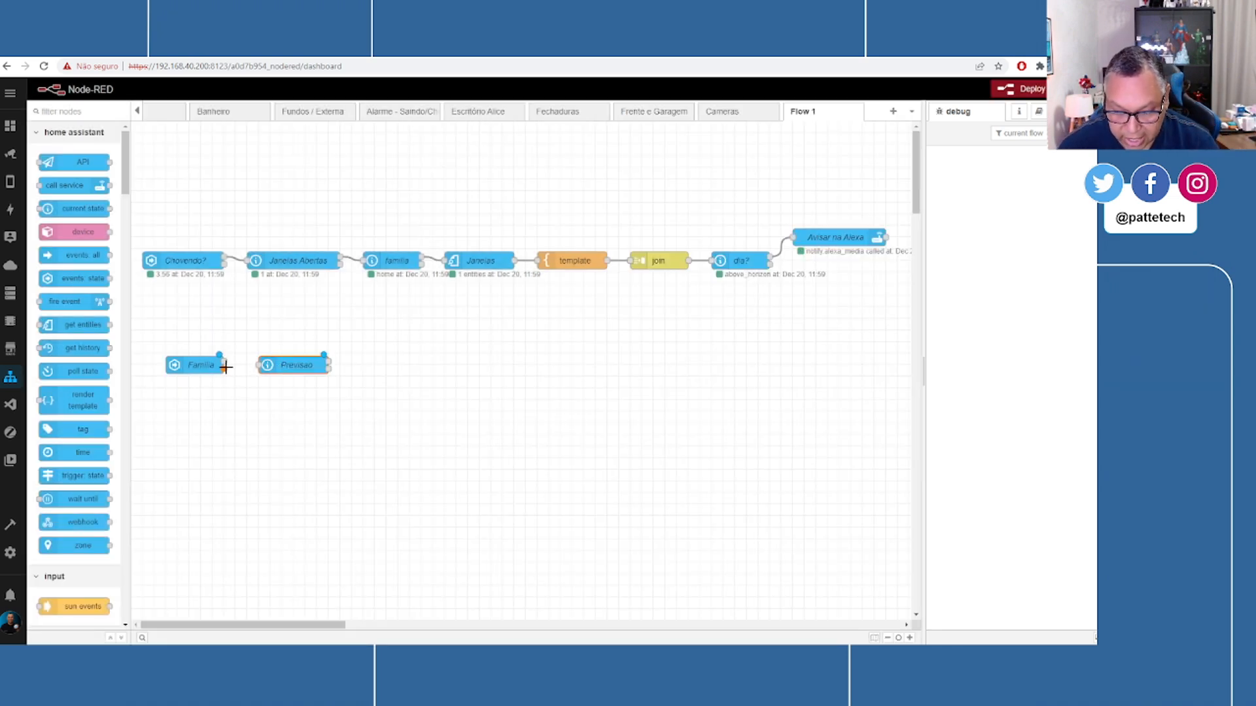
left_click_drag(225, 368, 256, 365)
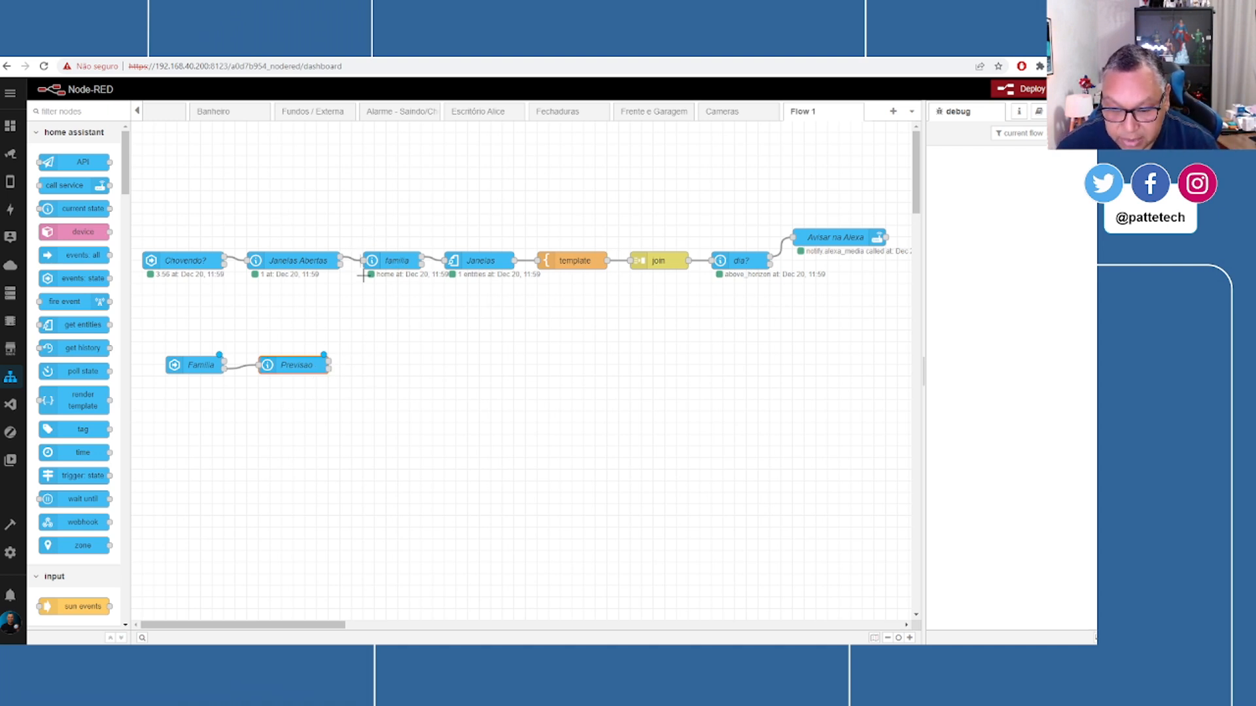
- Copy the nodes from Janelas through Avisar na Alexa into the second flow and connect Previsao to the copied Janelas node
left_click_drag(441, 179, 909, 294)
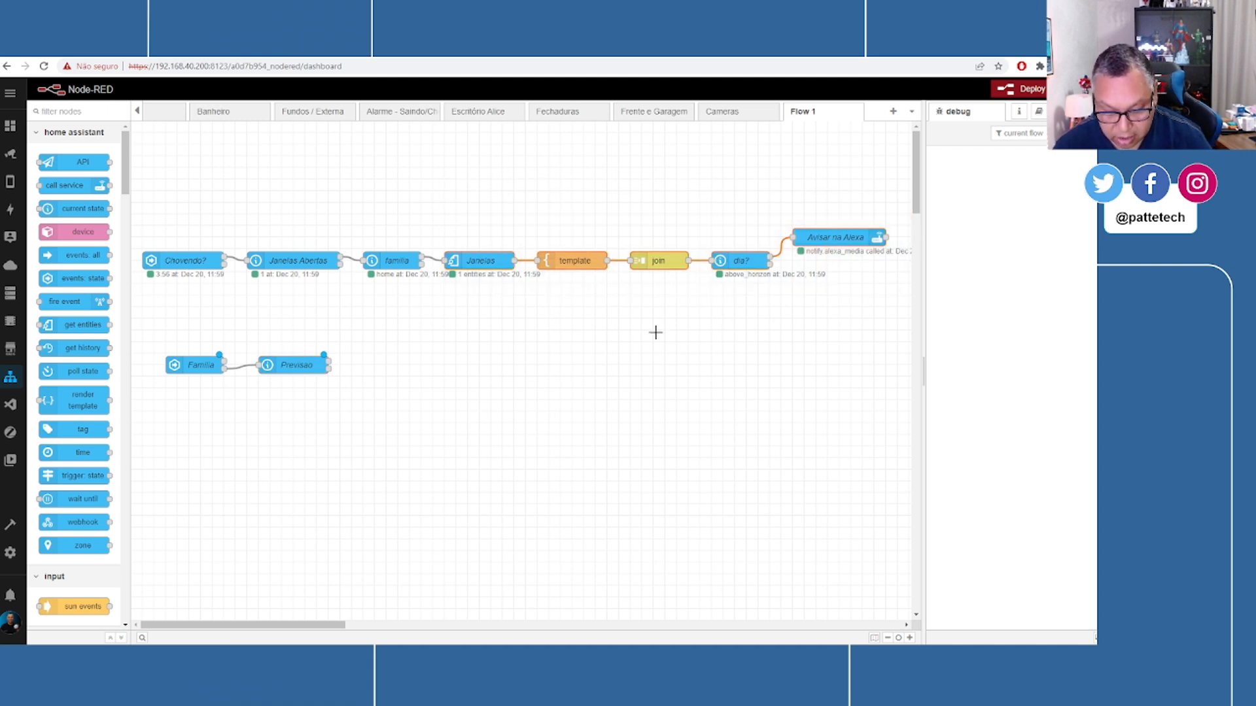
key("ctrl+c")
key("ctrl+v")
left_click(390, 364)
left_click_drag(330, 365, 354, 365)
left_click(394, 364)
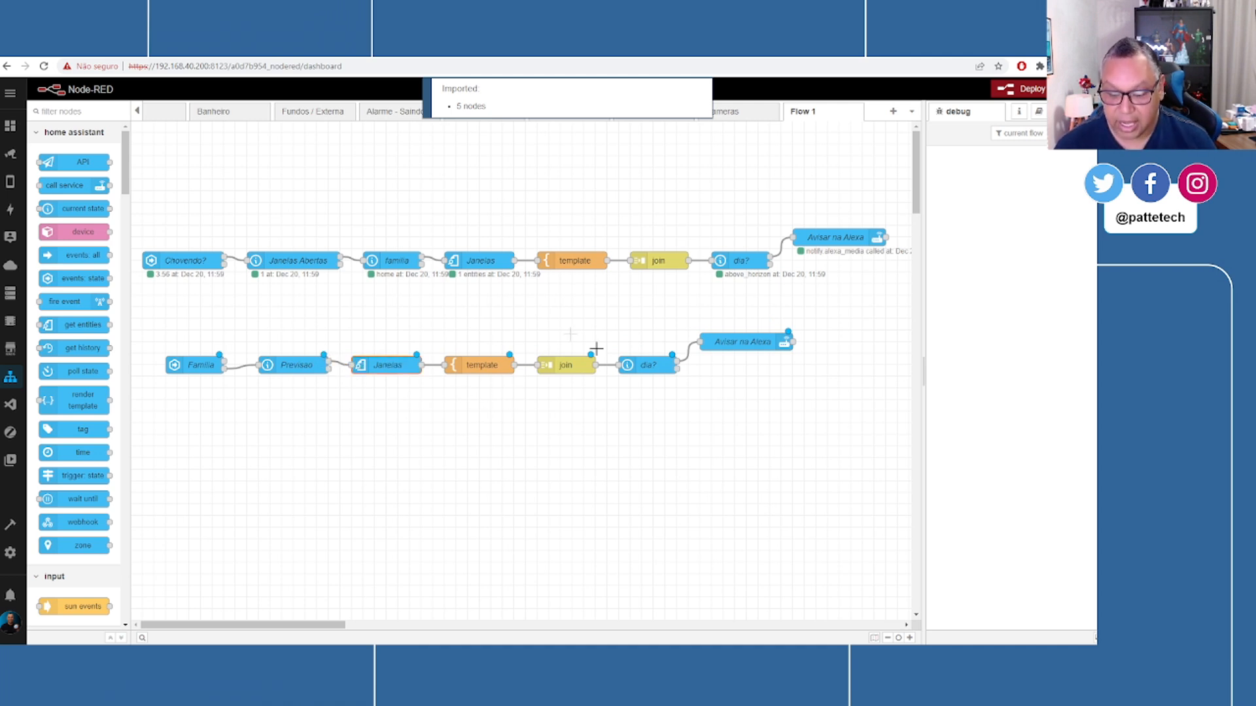
- Delete the copied dia? node and connect the second flow's join node directly to its Avisar na Alexa node
left_click(650, 365)
key("Delete")
left_click_drag(730, 344, 661, 367)
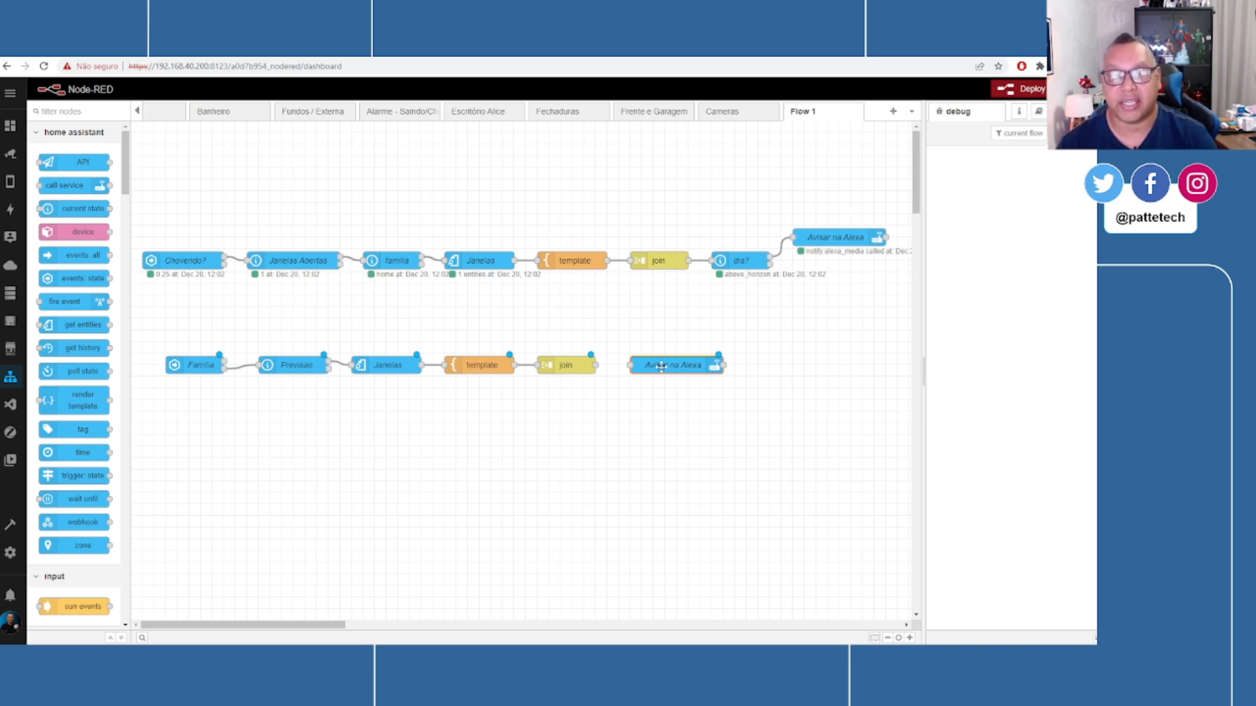
left_click_drag(592, 365, 657, 363)
- Change the second Avisar na Alexa node's message to "Todo mundo saiu de casa e a previsão é de chuva mas tem janelas abertas! {{payload}}" and save
double_click(674, 365)
left_click(805, 300)
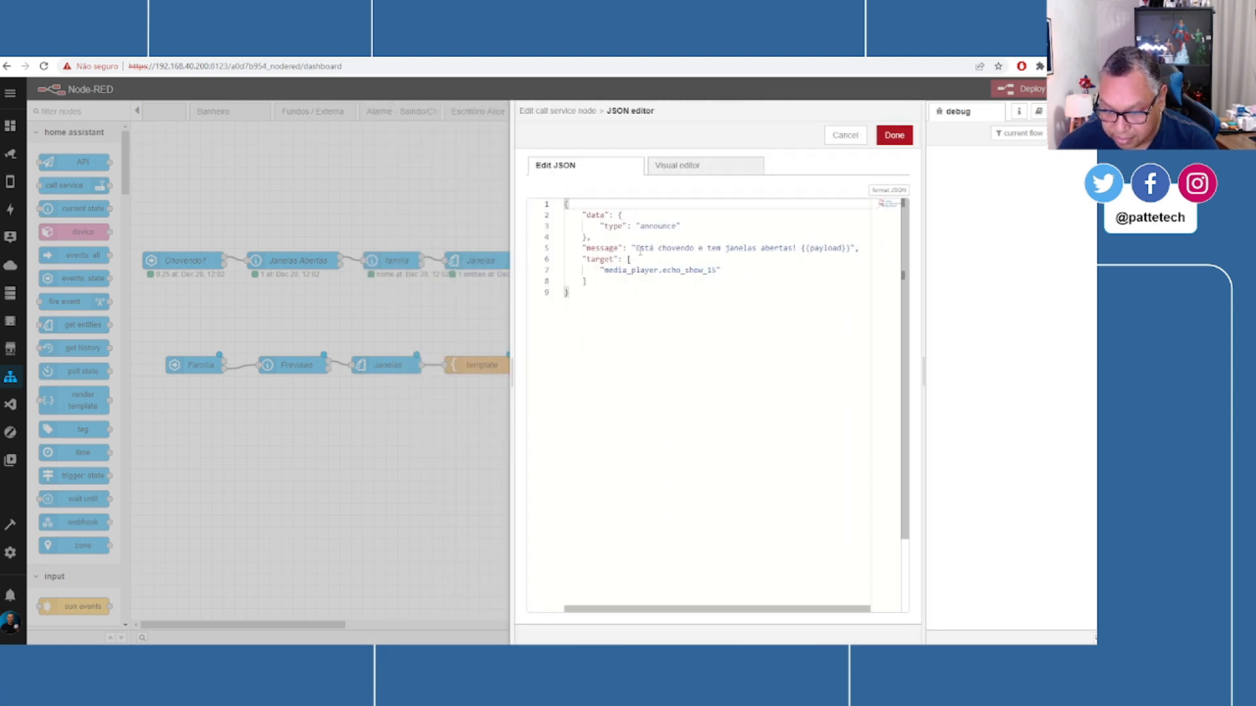
type("Todo mundo saiu de casa e a previsão é de chuva mas tem")
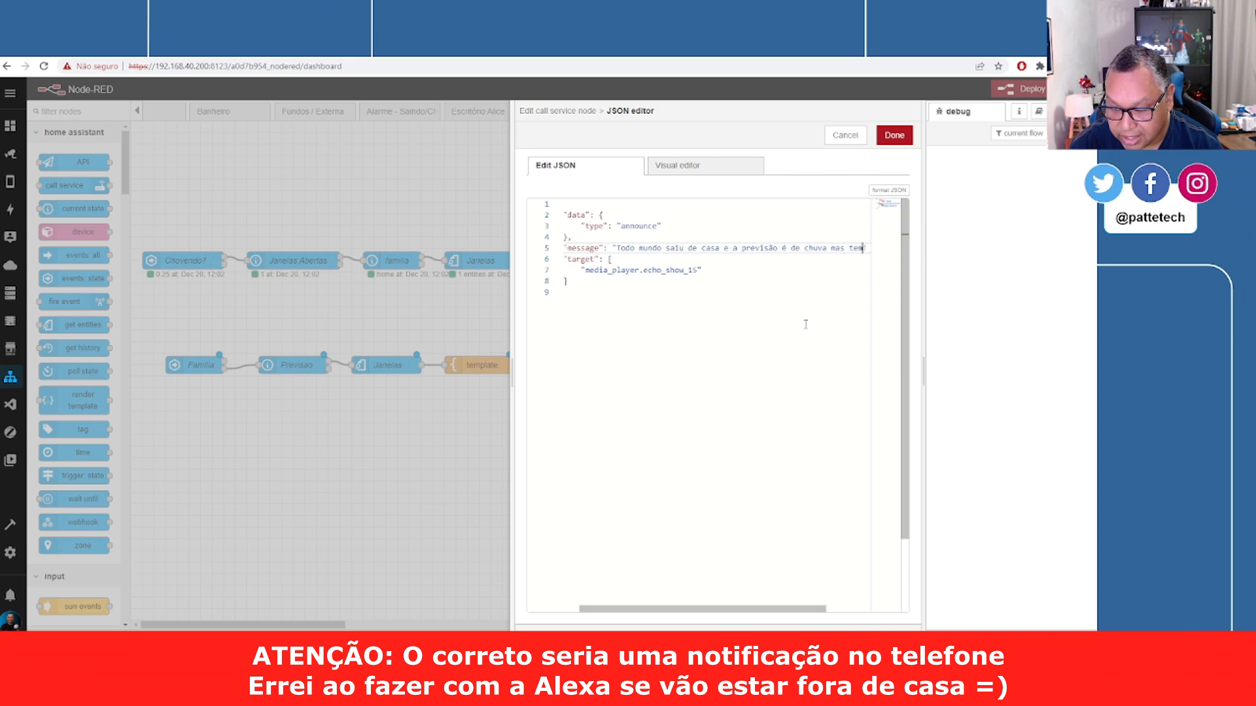
type(" janelas abertas!")
key("End")
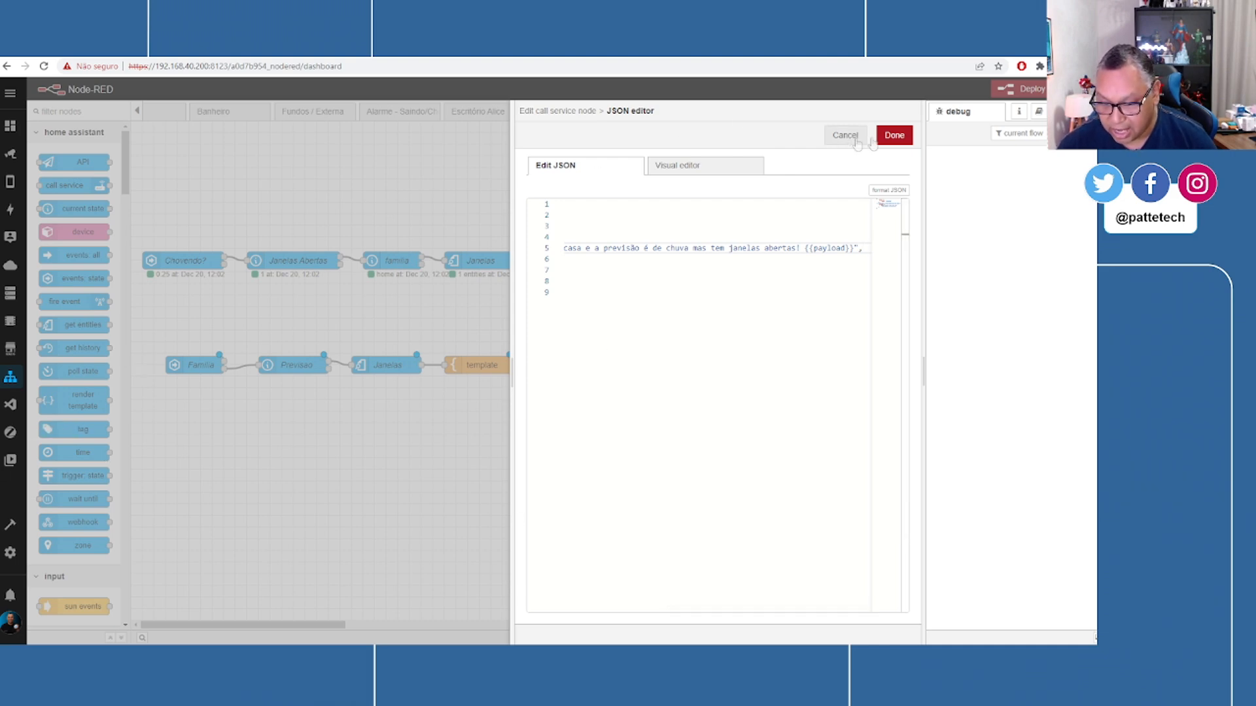
left_click(893, 137)
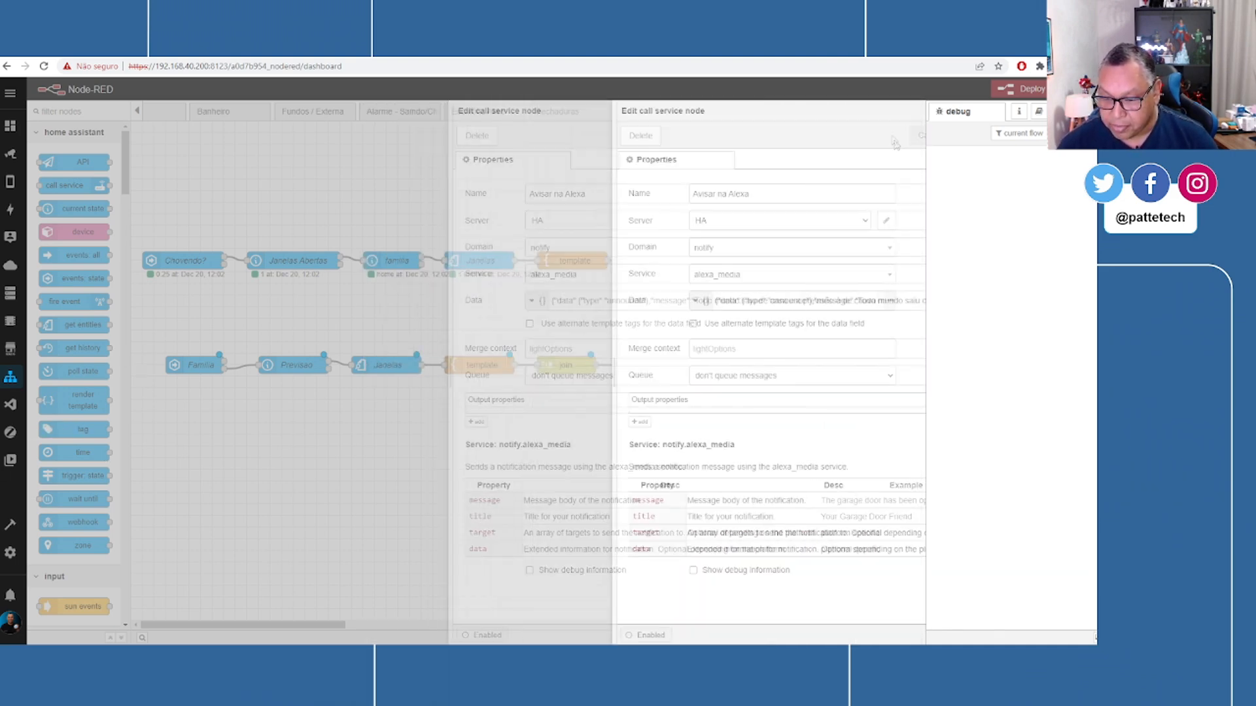
left_click(894, 136)
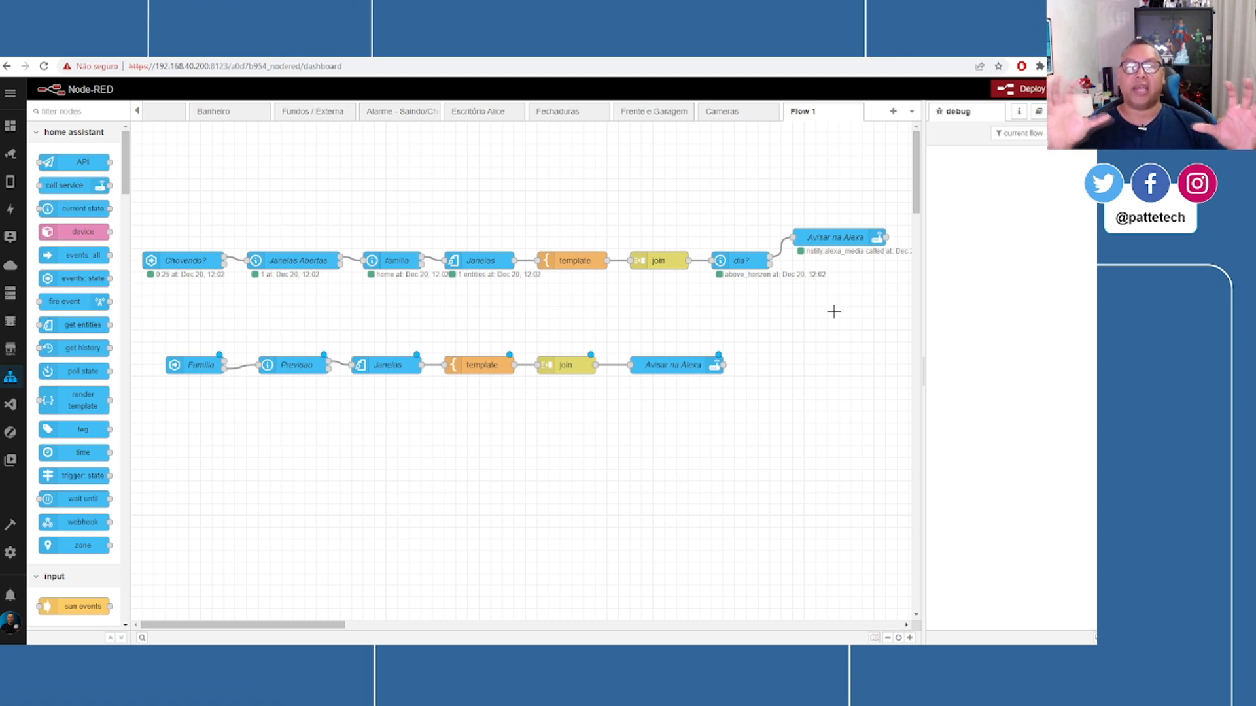